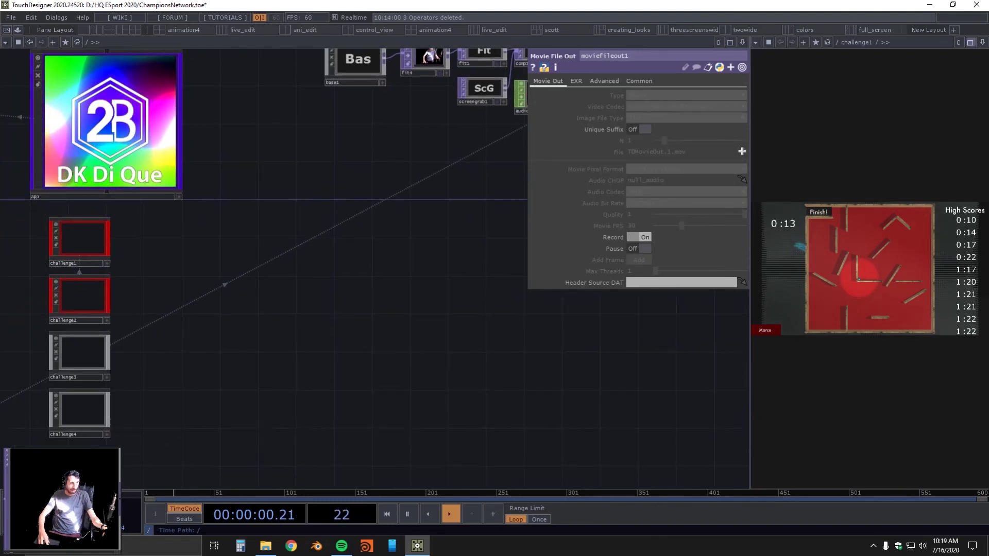
View the challenge1 game output full size, and restore the split pane layout
{"action": "left_click", "coordinate": [971, 43]}
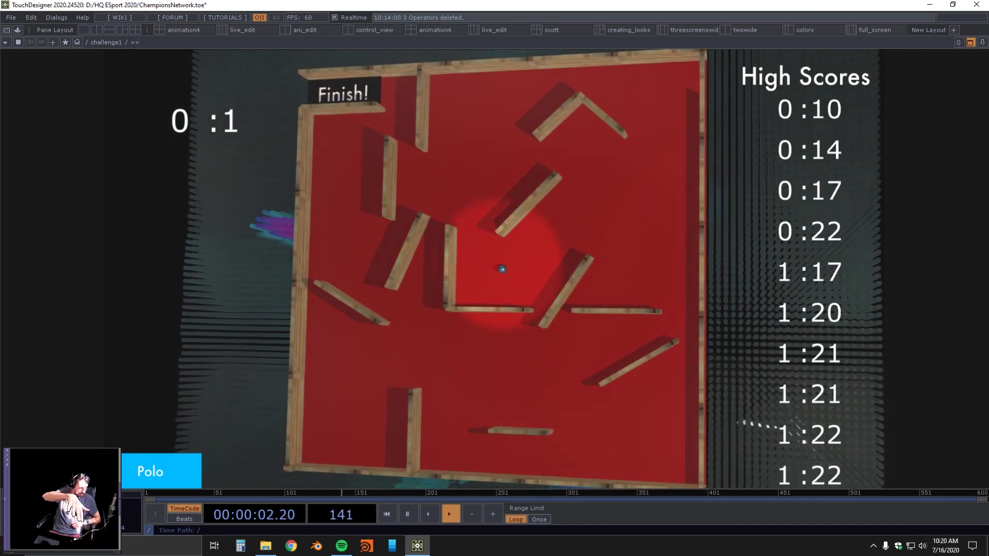
{"action": "left_click", "coordinate": [971, 42]}
Open the challenge1 network and select the final composite together with the operators that feed it
{"action": "left_click_drag", "start_coordinate": [335, 330], "coordinate": [465, 280]}
{"action": "key", "text": "i"}
{"action": "scroll", "coordinate": [409, 365], "scroll_direction": "down", "scroll_amount": 10}
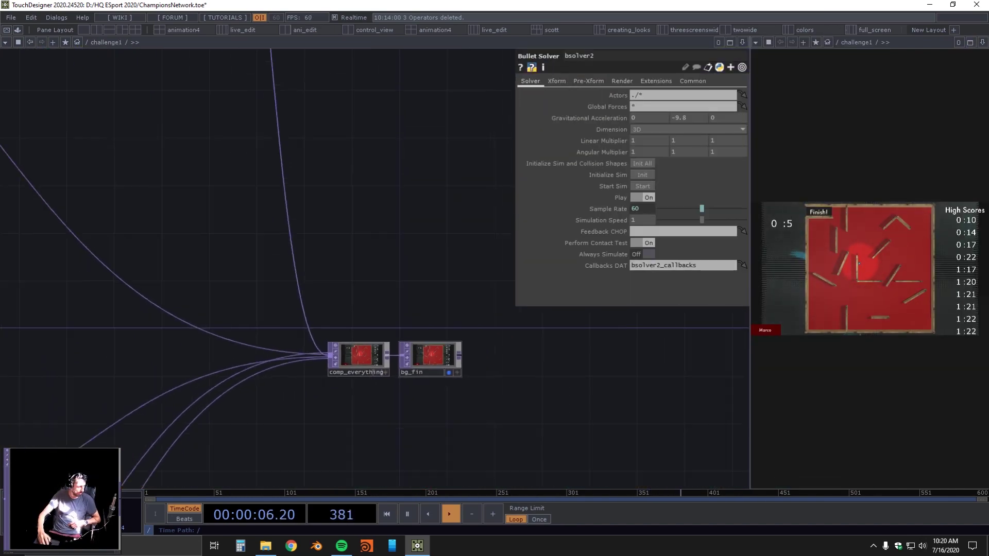
{"action": "left_click_drag", "start_coordinate": [408, 381], "coordinate": [449, 281]}
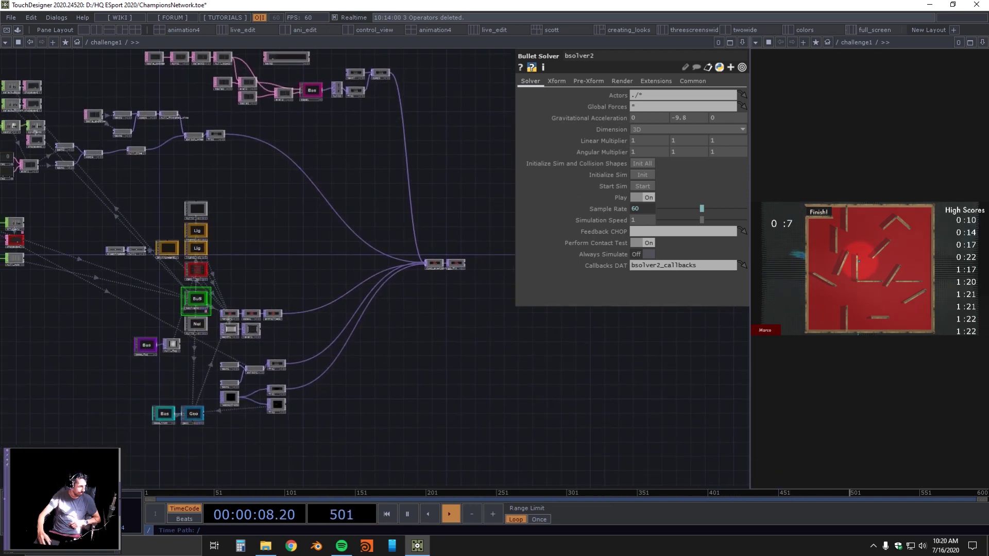
{"action": "right_click_drag", "start_coordinate": [270, 325], "coordinate": [499, 400]}
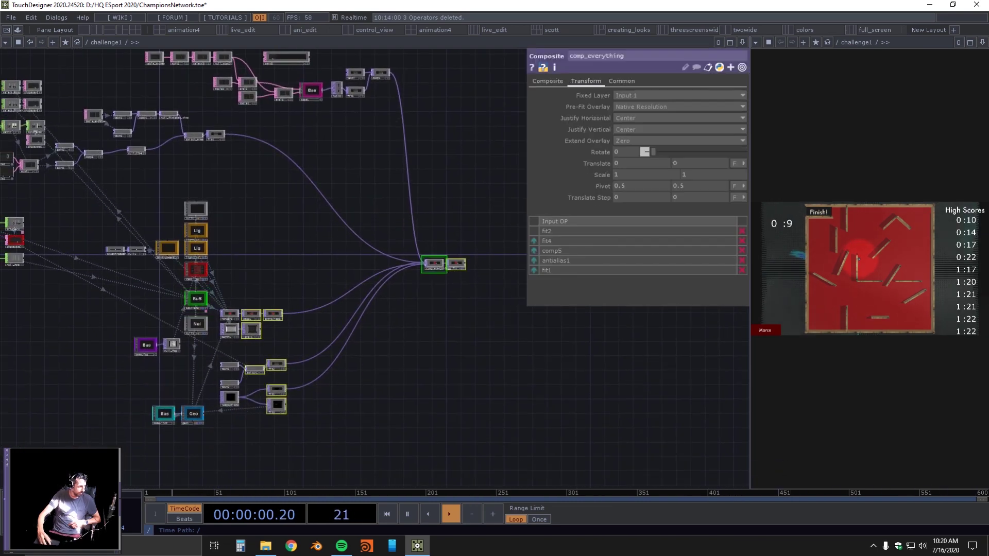
Locate the scene lights in the challenge1 network and select light1, light2 and environment1
{"action": "scroll", "coordinate": [228, 267], "scroll_direction": "up", "scroll_amount": 7}
{"action": "left_click_drag", "start_coordinate": [229, 267], "coordinate": [447, 105]}
{"action": "scroll", "coordinate": [456, 84], "scroll_direction": "up", "scroll_amount": 3}
{"action": "left_click_drag", "start_coordinate": [180, 221], "coordinate": [139, 268]}
{"action": "scroll", "coordinate": [139, 268], "scroll_direction": "down", "scroll_amount": 4}
{"action": "left_click_drag", "start_coordinate": [164, 210], "coordinate": [196, 322]}
{"action": "scroll", "coordinate": [196, 322], "scroll_direction": "up", "scroll_amount": 4}
{"action": "right_click_drag", "start_coordinate": [313, 224], "coordinate": [315, 225]}
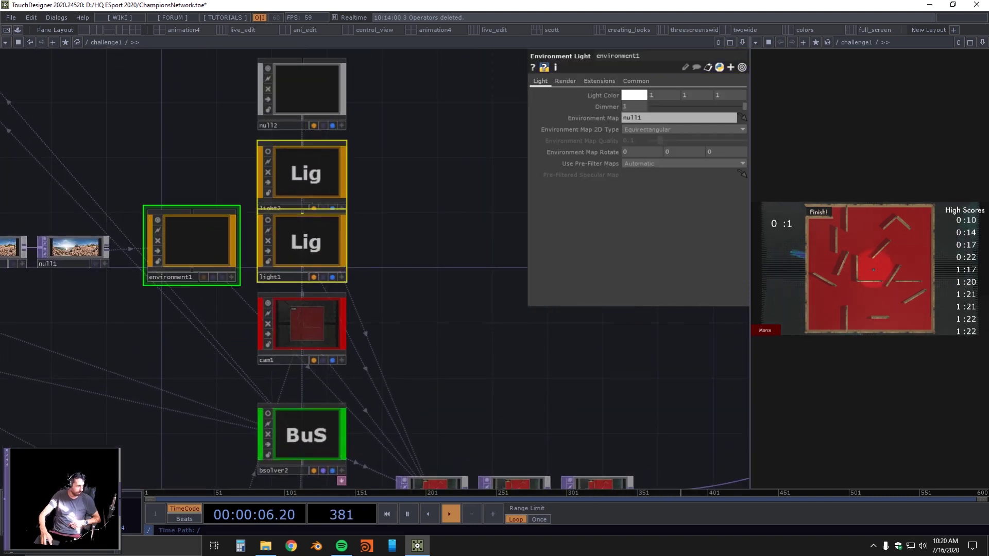
Inspect the cam1 camera, the bsolver2 Bullet Solver and the base_fog component one after another
{"action": "left_click", "coordinate": [309, 328]}
{"action": "left_click_drag", "start_coordinate": [222, 381], "coordinate": [220, 286]}
{"action": "left_click", "coordinate": [304, 337]}
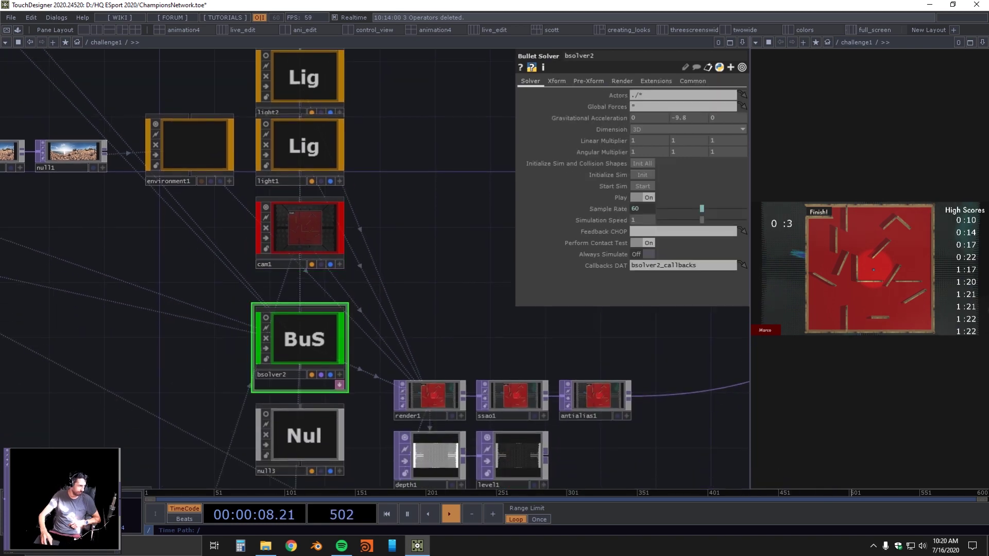
{"action": "left_click_drag", "start_coordinate": [227, 335], "coordinate": [241, 177]}
{"action": "left_click", "coordinate": [126, 363]}
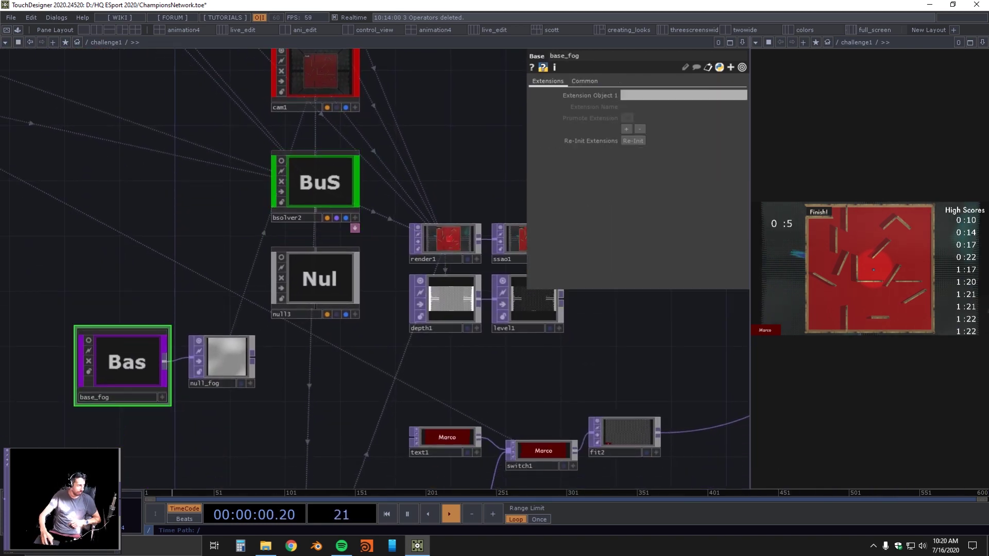
Open the bsolver2 Bullet Solver's network and select the three floor actors actor1, actor22 and actor23
{"action": "scroll", "coordinate": [361, 188], "scroll_direction": "down", "scroll_amount": 3}
{"action": "left_click_drag", "start_coordinate": [335, 371], "coordinate": [252, 426]}
{"action": "scroll", "coordinate": [281, 341], "scroll_direction": "up", "scroll_amount": 3}
{"action": "right_click", "coordinate": [299, 296]}
{"action": "right_click", "coordinate": [252, 426]}
{"action": "left_click_drag", "start_coordinate": [252, 170], "coordinate": [204, 394]}
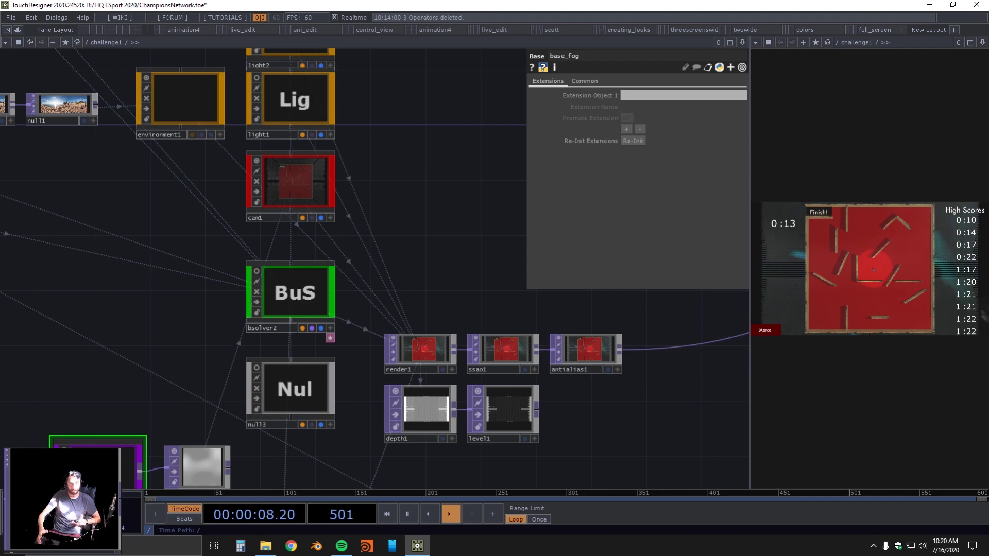
{"action": "left_click", "coordinate": [305, 292]}
{"action": "key", "text": "i"}
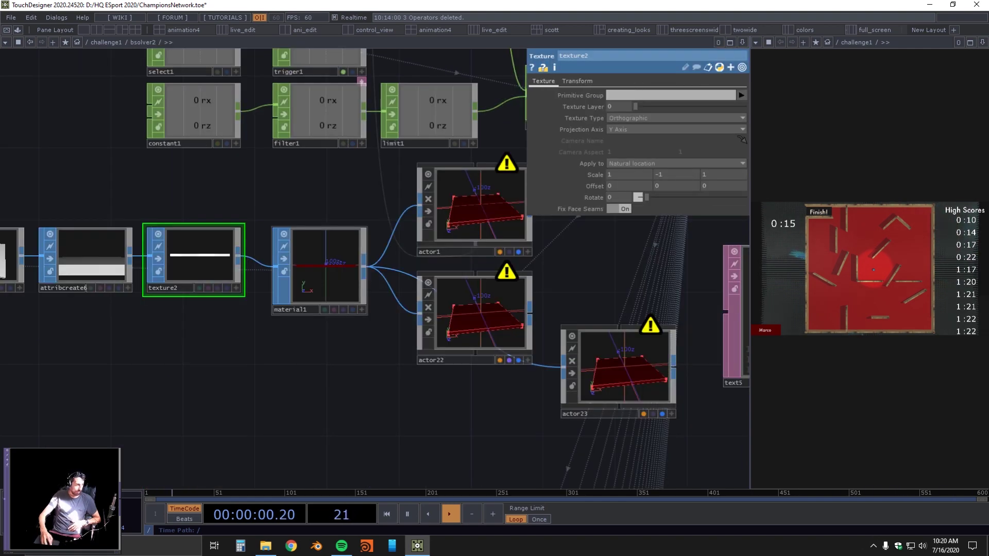
{"action": "left_click_drag", "start_coordinate": [389, 206], "coordinate": [213, 154]}
{"action": "left_click_drag", "start_coordinate": [271, 308], "coordinate": [492, 366]}
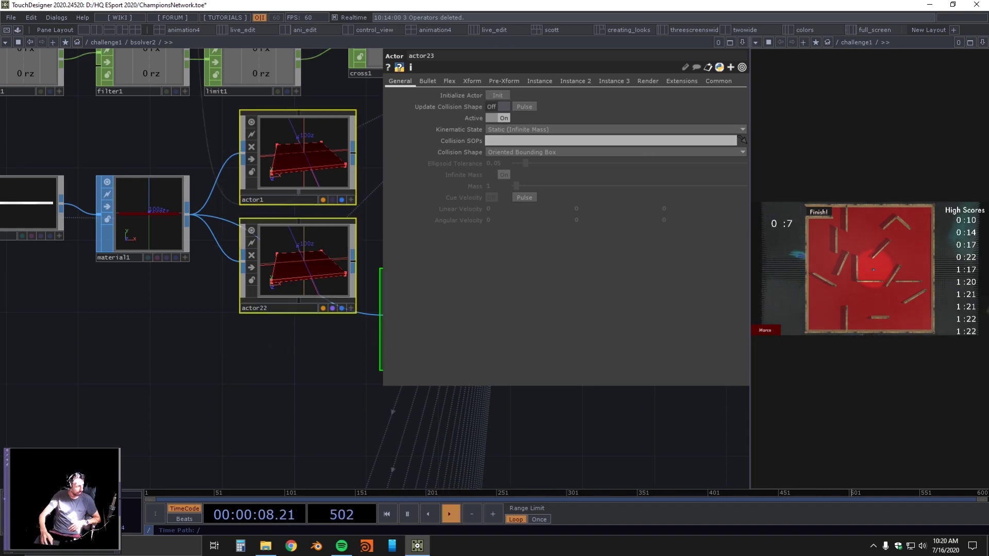
Reopen the bsolver2 network with parameters hidden and read the text note beside the floor actors
{"action": "key", "text": "u"}
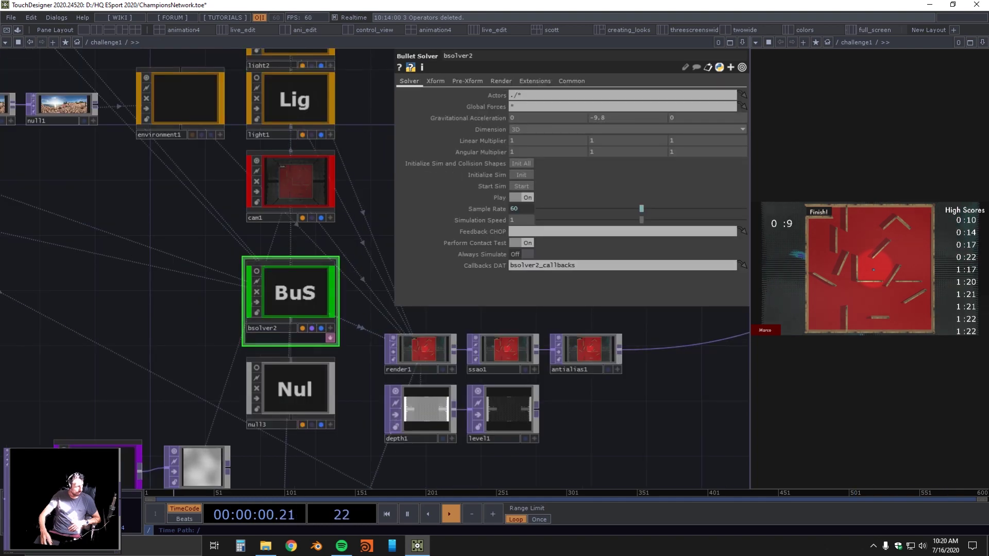
{"action": "key", "text": "i"}
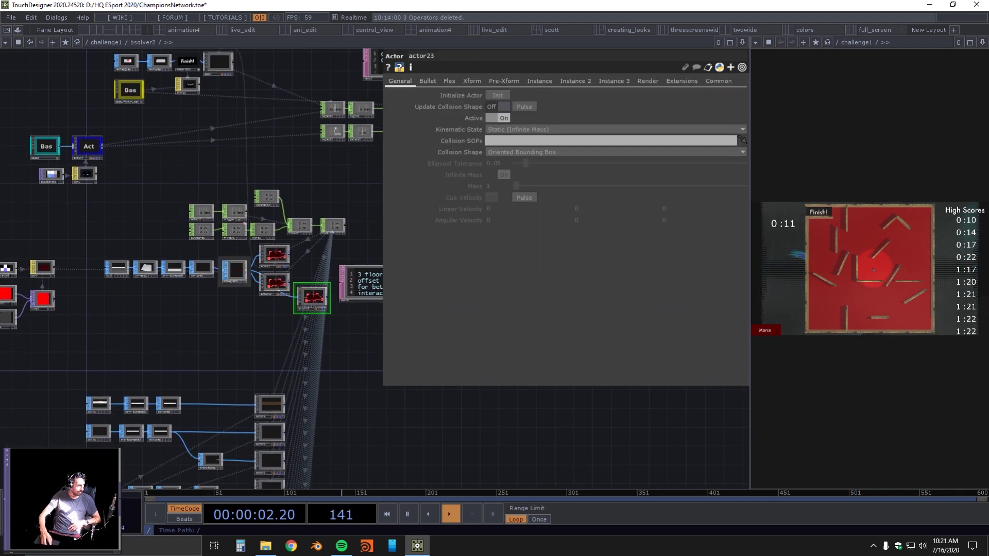
{"action": "scroll", "coordinate": [239, 216], "scroll_direction": "down", "scroll_amount": 4}
{"action": "scroll", "coordinate": [261, 240], "scroll_direction": "up", "scroll_amount": 8}
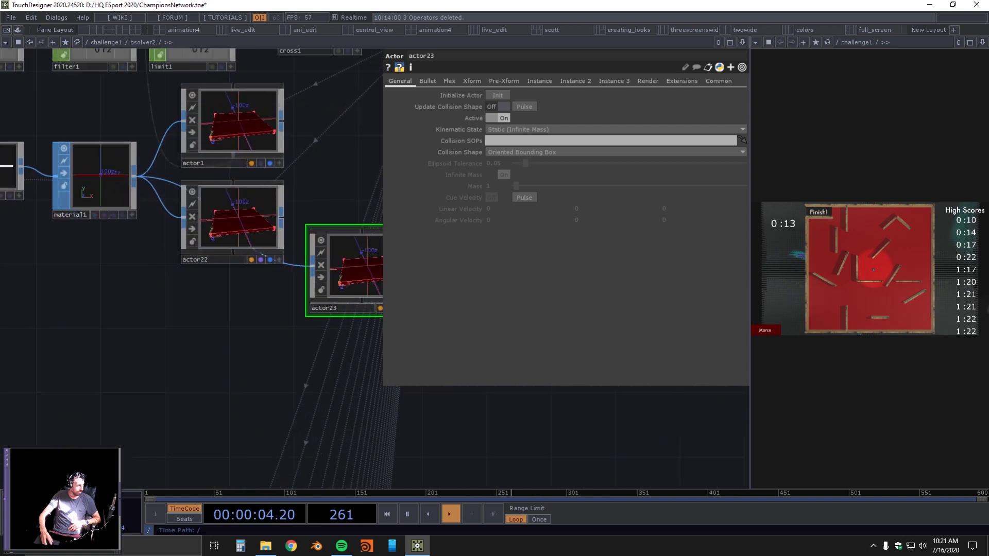
{"action": "left_click_drag", "start_coordinate": [258, 288], "coordinate": [251, 267]}
{"action": "key", "text": "p"}
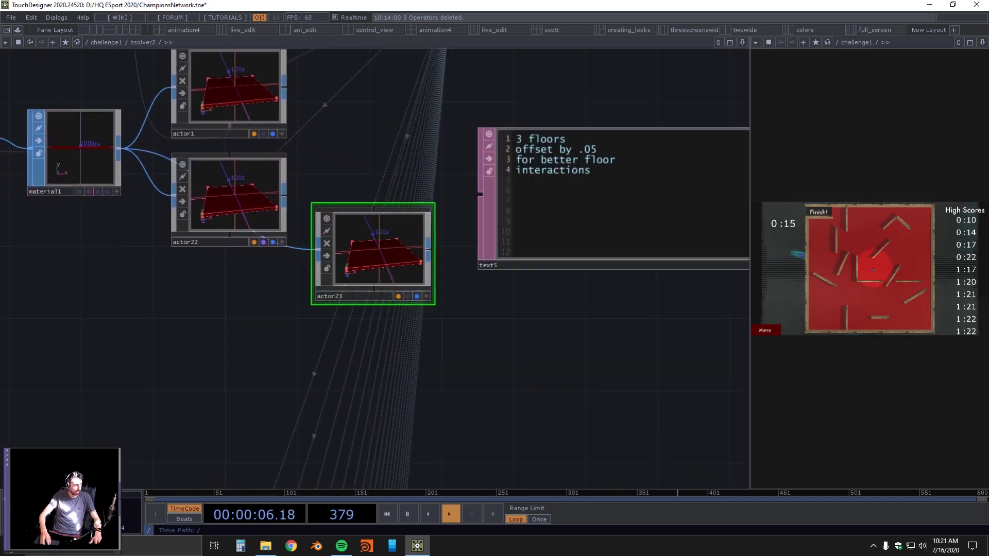
{"action": "left_click_drag", "start_coordinate": [330, 335], "coordinate": [247, 359]}
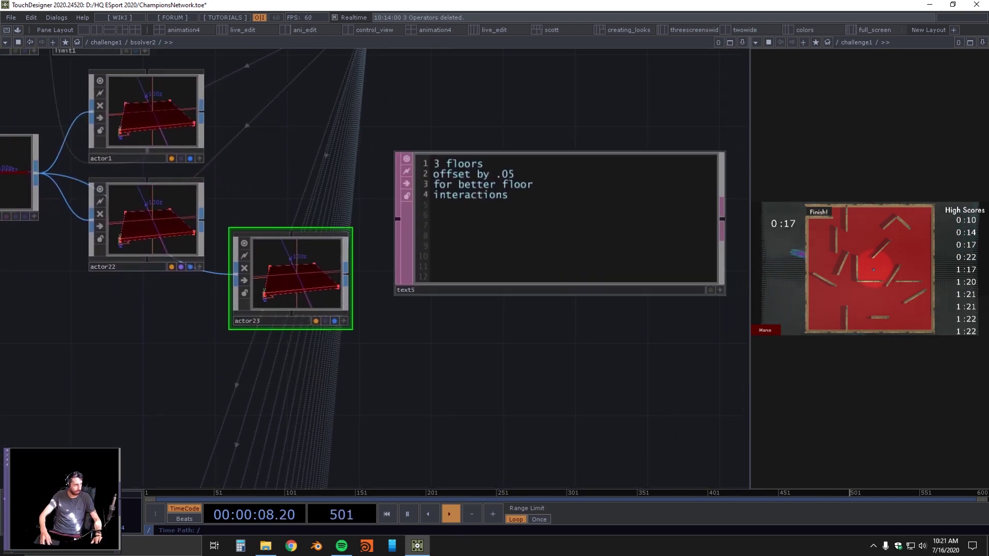
Compare the transform parameters of the floor actors actor1, actor22 and actor23
{"action": "left_click", "coordinate": [147, 116]}
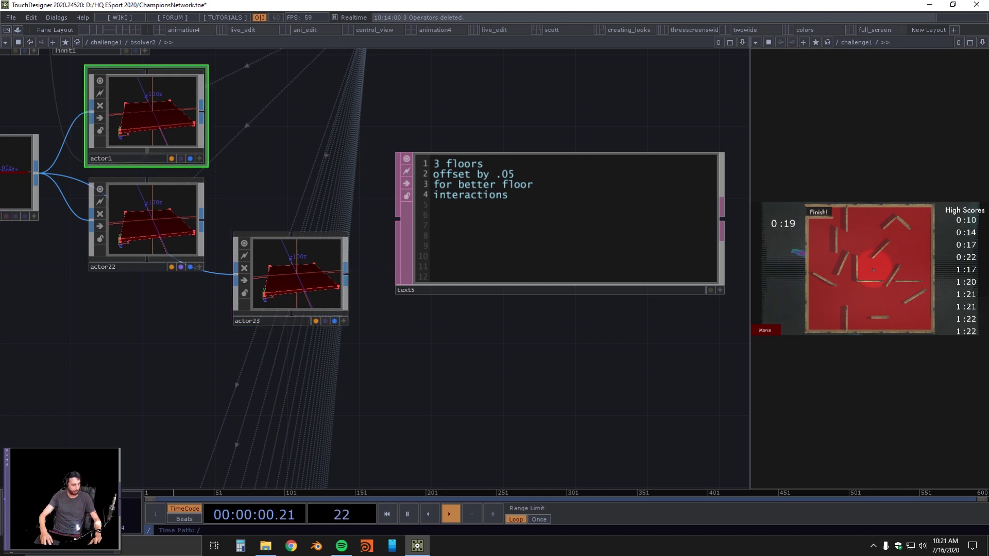
{"action": "key", "text": "p"}
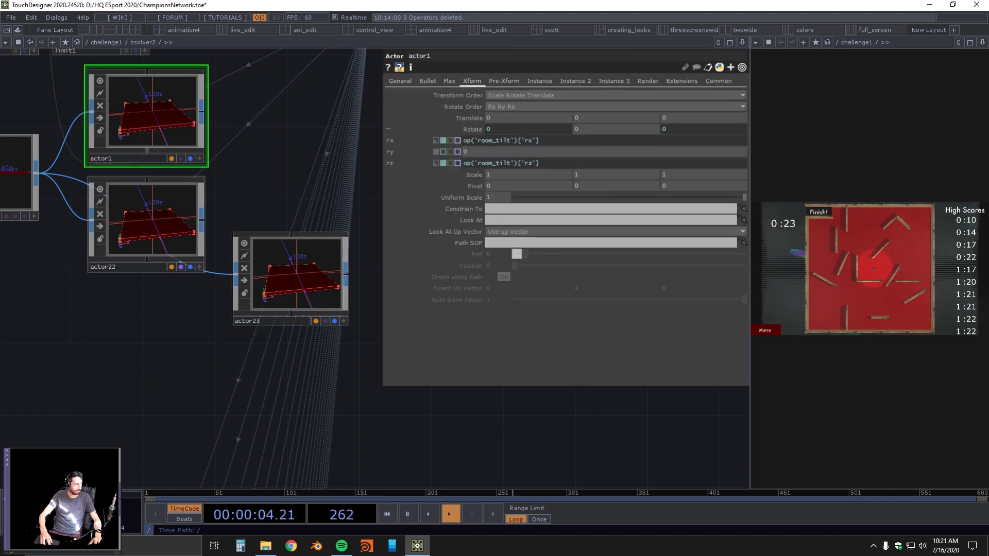
{"action": "left_click", "coordinate": [146, 222]}
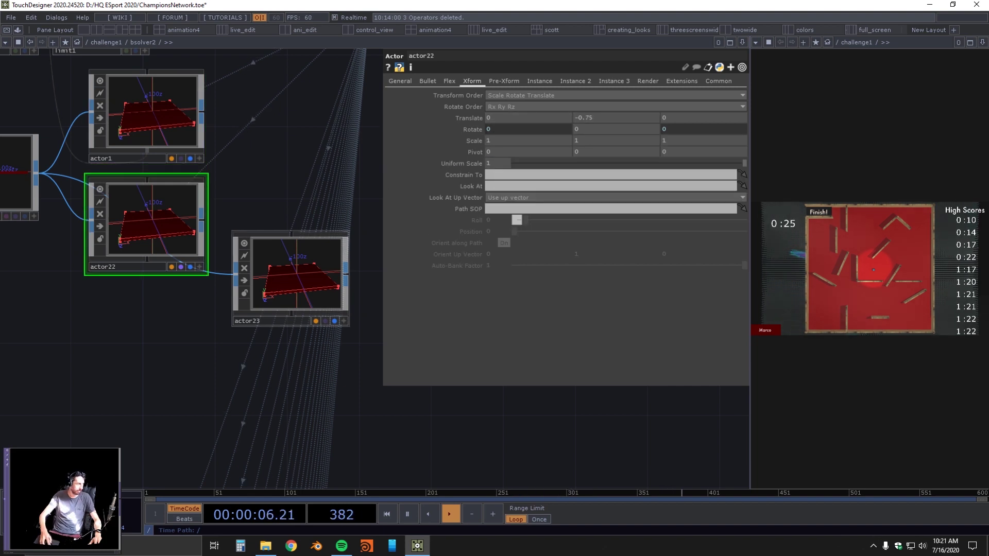
{"action": "left_click", "coordinate": [291, 278]}
{"action": "left_click", "coordinate": [471, 80]}
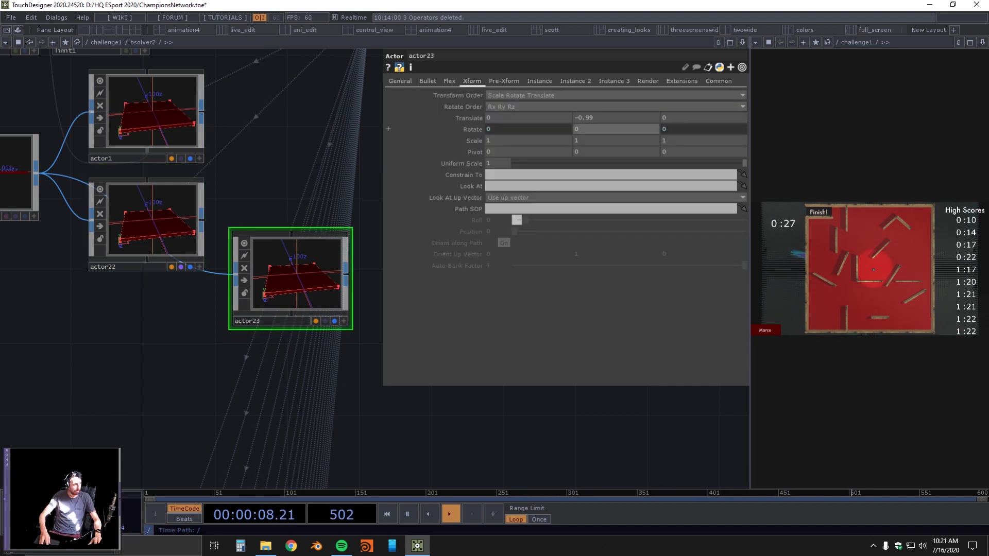
Examine the size and center parameters of the box2 wall geometry in the bsolver2 network
{"action": "left_click_drag", "start_coordinate": [289, 381], "coordinate": [251, 389]}
{"action": "mouse_move", "coordinate": [123, 354]}
{"action": "left_mouse_down"}
{"action": "mouse_move", "coordinate": [260, 340]}
{"action": "mouse_move", "coordinate": [132, 353]}
{"action": "left_mouse_up"}
{"action": "scroll", "coordinate": [260, 340], "scroll_direction": "down", "scroll_amount": 3}
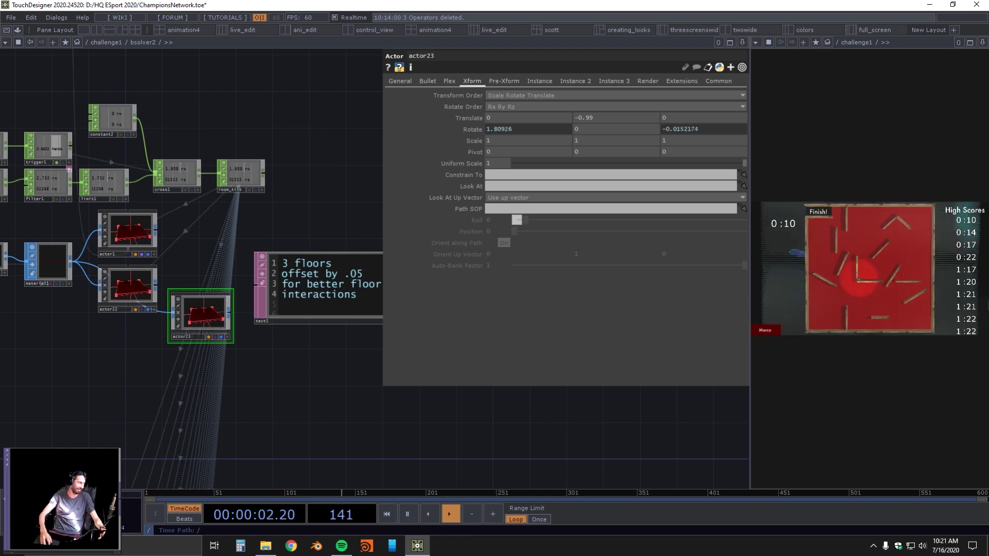
{"action": "left_click_drag", "start_coordinate": [108, 377], "coordinate": [249, 385]}
{"action": "scroll", "coordinate": [201, 373], "scroll_direction": "down", "scroll_amount": 5}
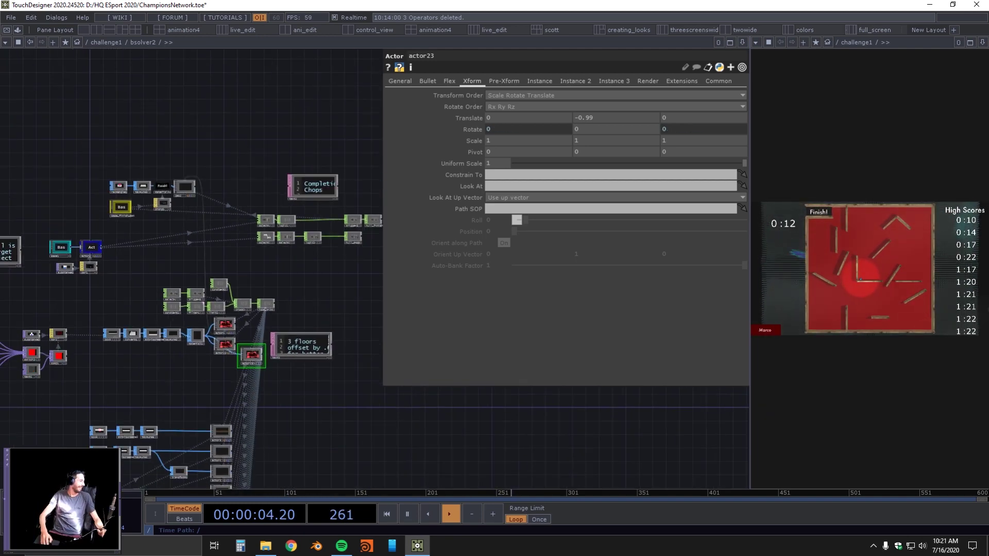
{"action": "key", "text": "p"}
{"action": "left_click_drag", "start_coordinate": [176, 347], "coordinate": [310, 144]}
{"action": "scroll", "coordinate": [214, 307], "scroll_direction": "up", "scroll_amount": 3}
{"action": "scroll", "coordinate": [276, 281], "scroll_direction": "up", "scroll_amount": 5}
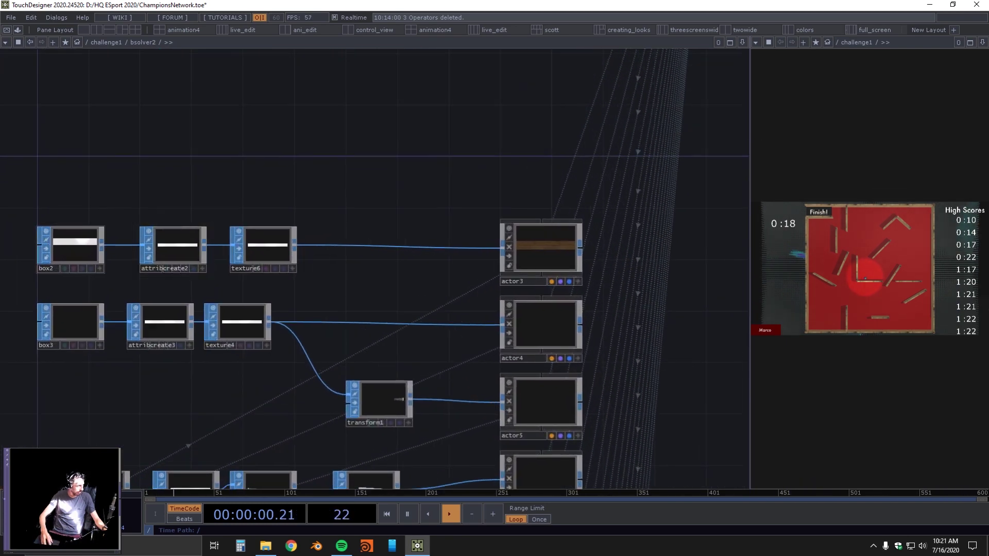
{"action": "key", "text": "p"}
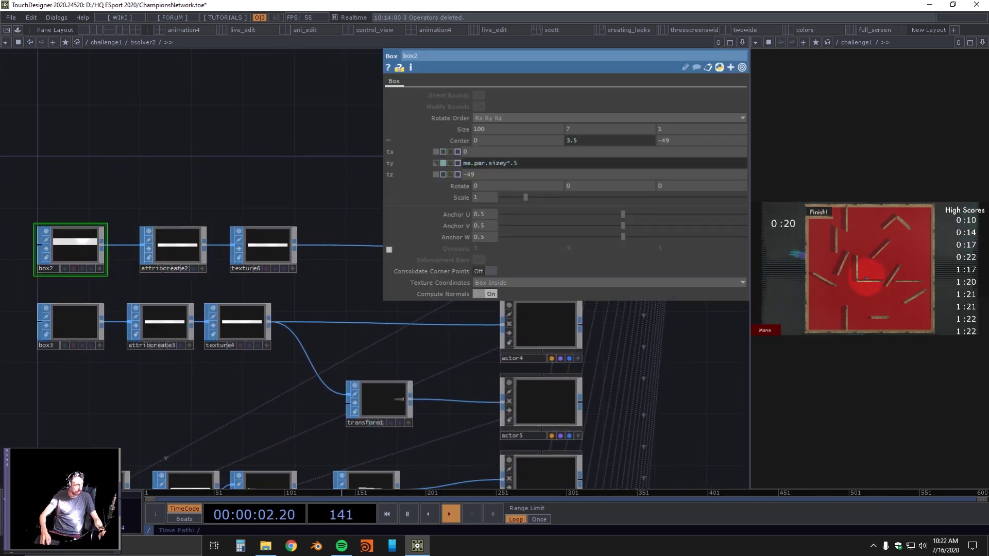
Switch the challenge1 preview pane to a 3D geometry viewer
{"action": "scroll", "coordinate": [149, 320], "scroll_direction": "down", "scroll_amount": 5}
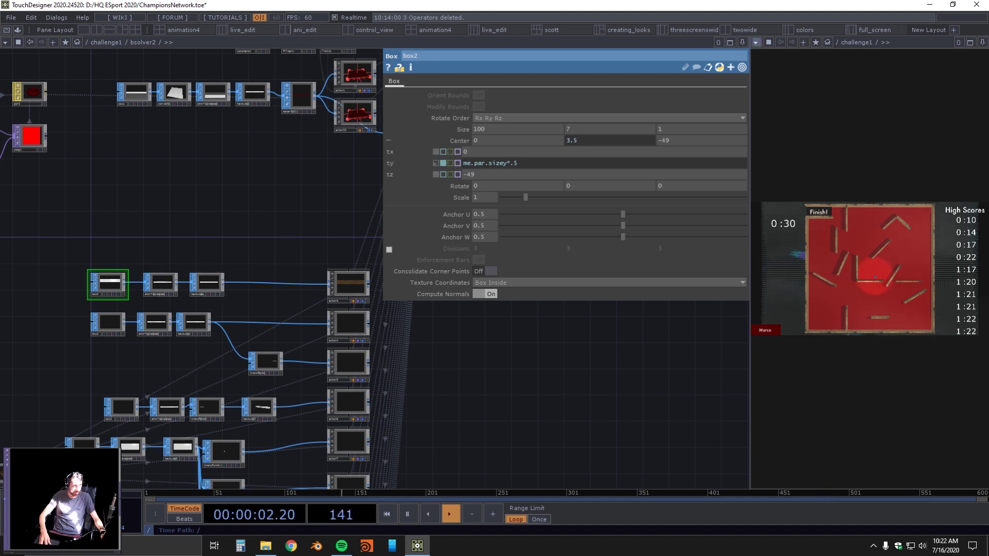
{"action": "left_click", "coordinate": [756, 41]}
{"action": "left_click", "coordinate": [779, 74]}
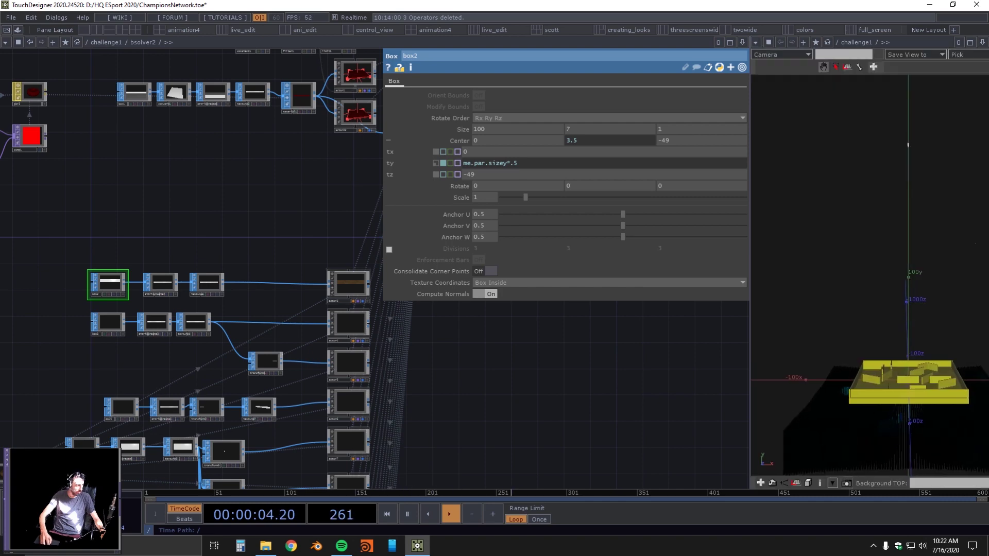
Clear the operator selection in the challenge1 network and return inside bsolver2
{"action": "key", "text": "u"}
{"action": "scroll", "coordinate": [278, 438], "scroll_direction": "down", "scroll_amount": 2}
{"action": "scroll", "coordinate": [278, 443], "scroll_direction": "up", "scroll_amount": 2}
{"action": "left_click_drag", "start_coordinate": [278, 448], "coordinate": [300, 77]}
{"action": "left_click", "coordinate": [330, 399]}
{"action": "left_click", "coordinate": [320, 399]}
{"action": "left_click_drag", "start_coordinate": [335, 139], "coordinate": [277, 336]}
{"action": "key", "text": "i"}
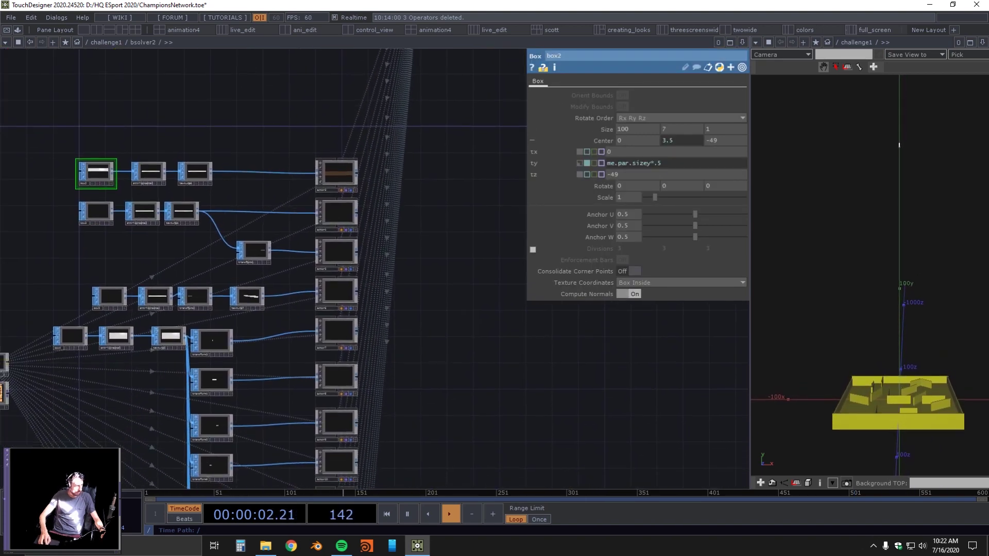
{"action": "key", "text": "u"}
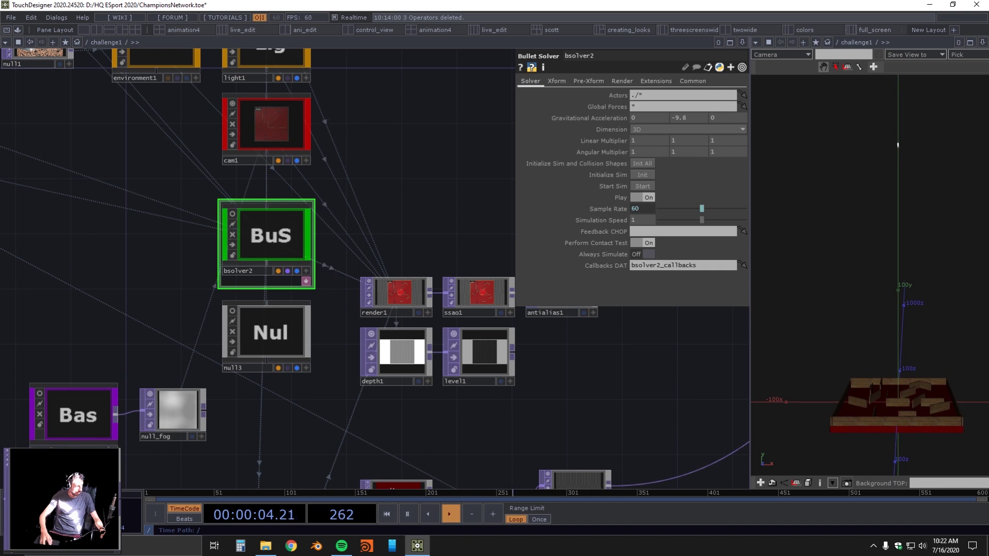
{"action": "key", "text": "i"}
{"action": "left_click_drag", "start_coordinate": [257, 276], "coordinate": [293, 275]}
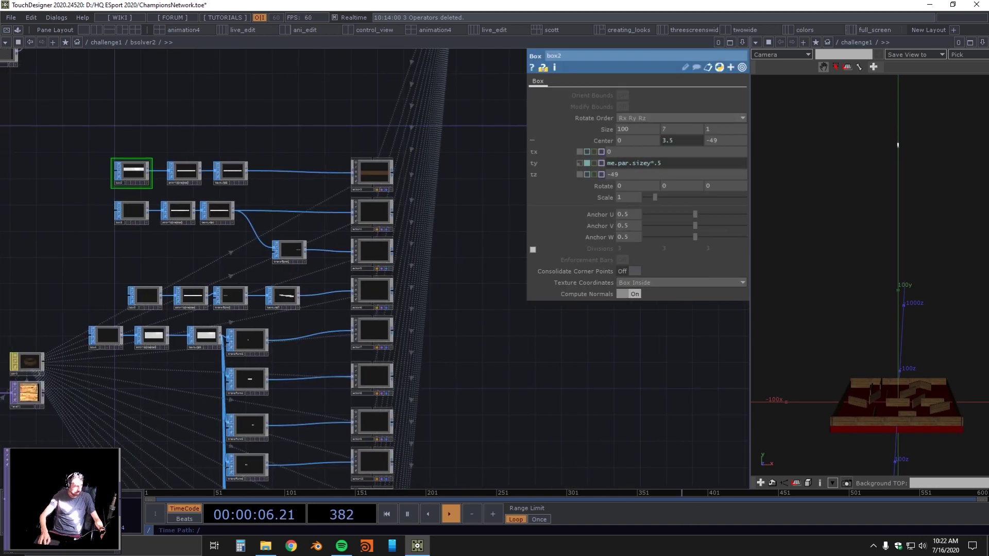
Widen the geometry viewer pane and examine the maze's floor and walls in 3D
{"action": "right_click_drag", "start_coordinate": [898, 402], "coordinate": [870, 229]}
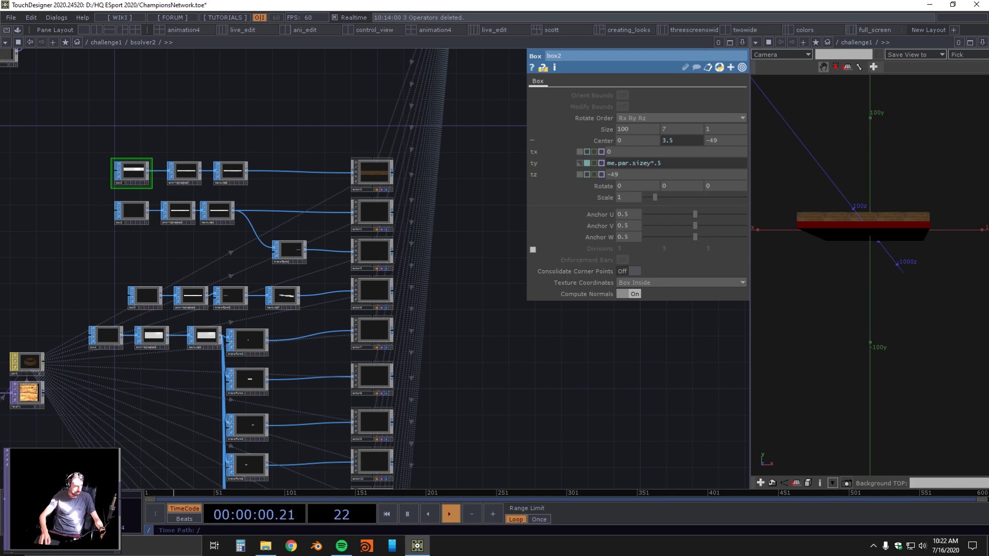
{"action": "left_click_drag", "start_coordinate": [750, 309], "coordinate": [594, 310]}
{"action": "left_click_drag", "start_coordinate": [737, 258], "coordinate": [783, 291]}
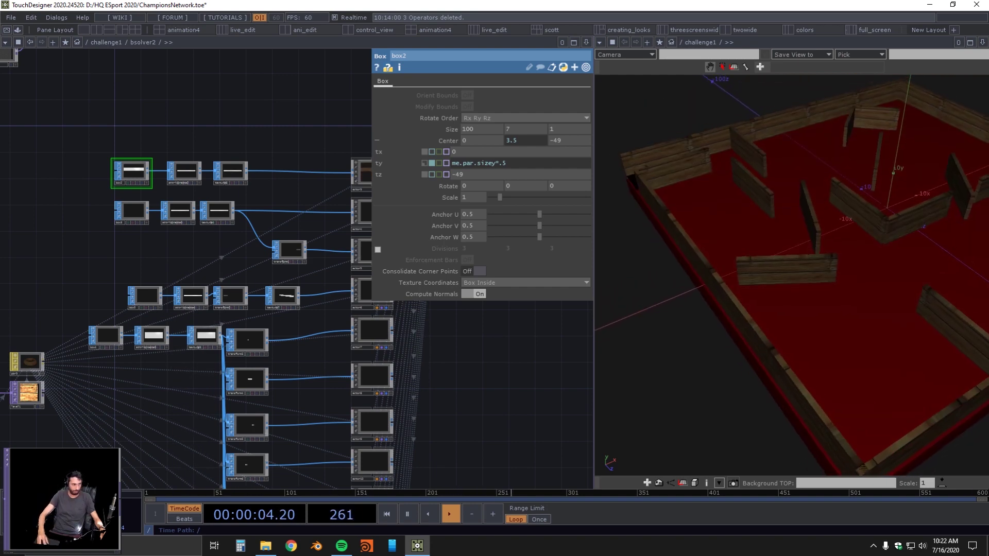
{"action": "left_click_drag", "start_coordinate": [775, 290], "coordinate": [772, 296]}
Examine wall actor3's Kinematic State options and Bullet settings, and select floor actor23 for comparison
{"action": "left_click_drag", "start_coordinate": [324, 139], "coordinate": [94, 180]}
{"action": "left_click", "coordinate": [143, 213]}
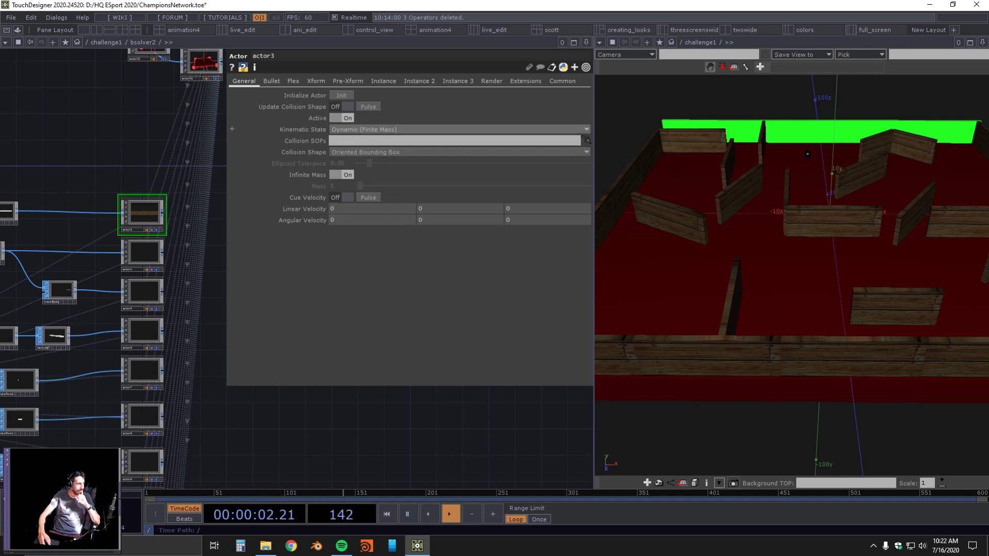
{"action": "left_click", "coordinate": [361, 129]}
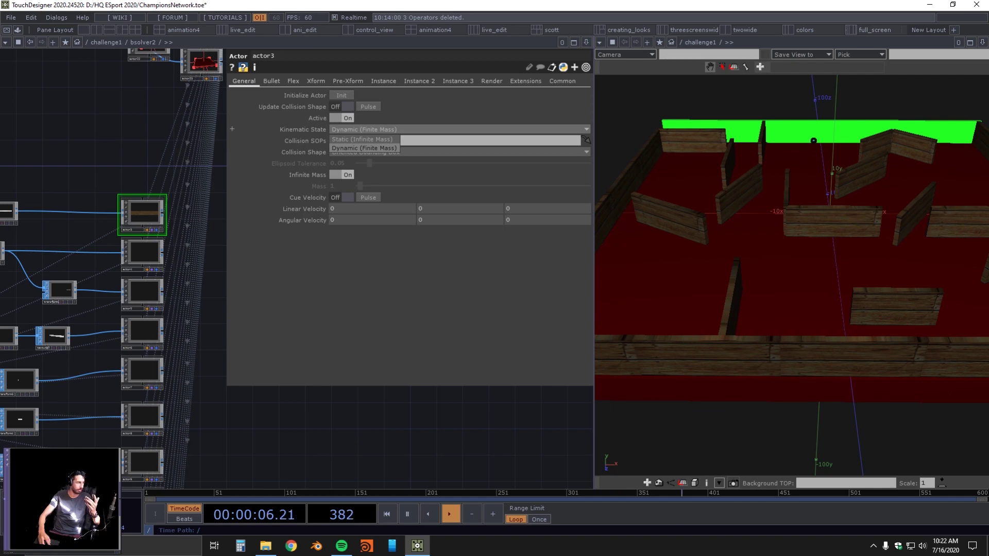
{"action": "left_click", "coordinate": [360, 130]}
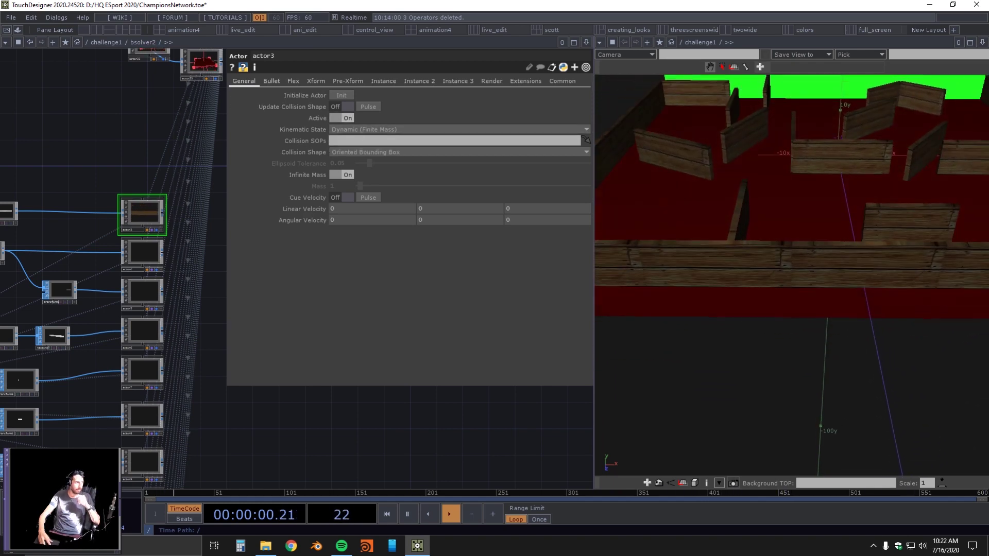
{"action": "left_click", "coordinate": [271, 82]}
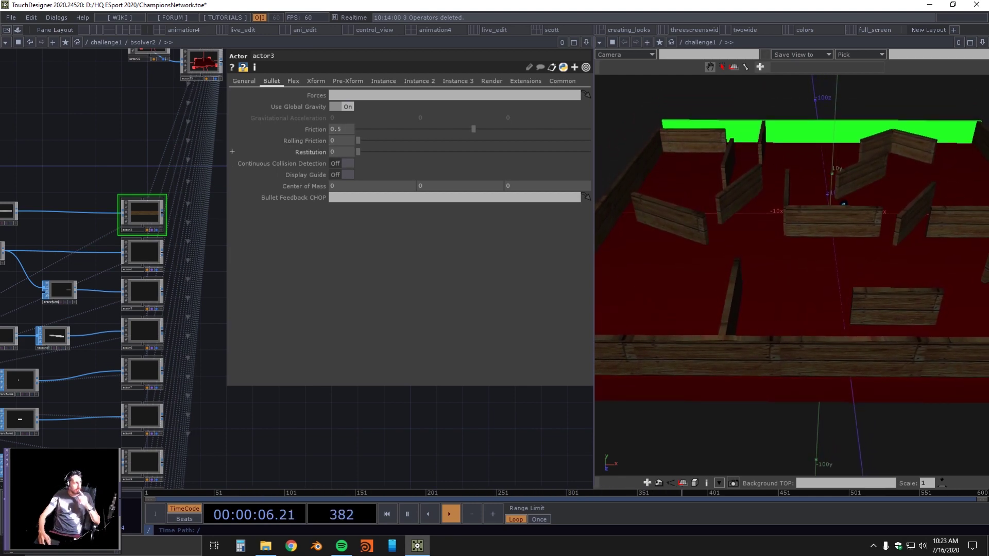
{"action": "left_click", "coordinate": [202, 63]}
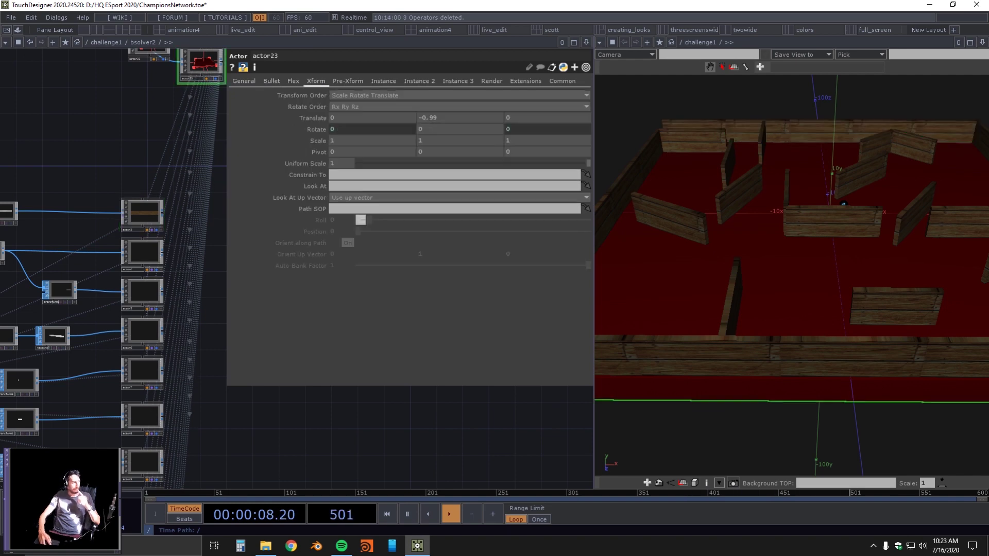
Examine floor actor23's General collision settings and its Bullet friction and restitution settings
{"action": "left_click", "coordinate": [243, 81]}
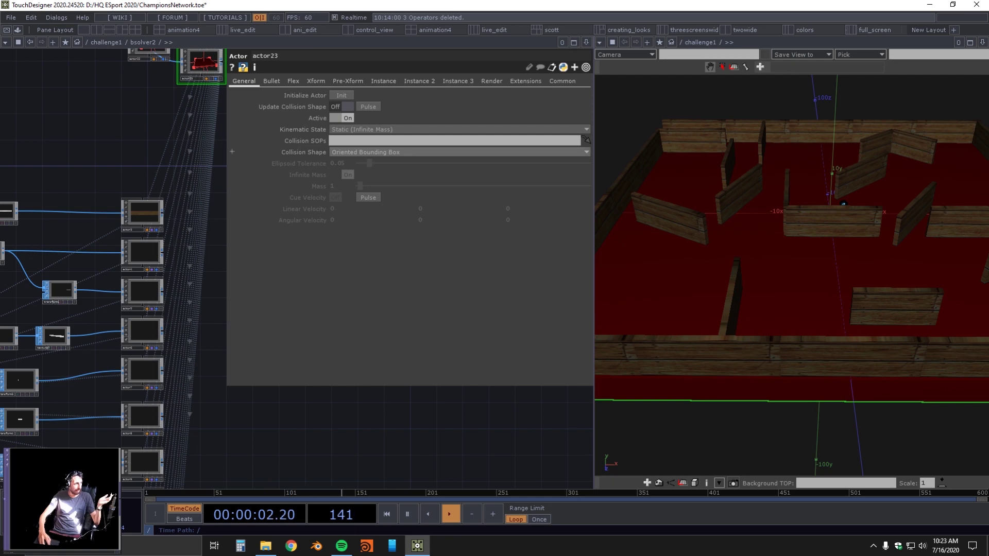
{"action": "scroll", "coordinate": [409, 155], "scroll_direction": "down", "scroll_amount": 4}
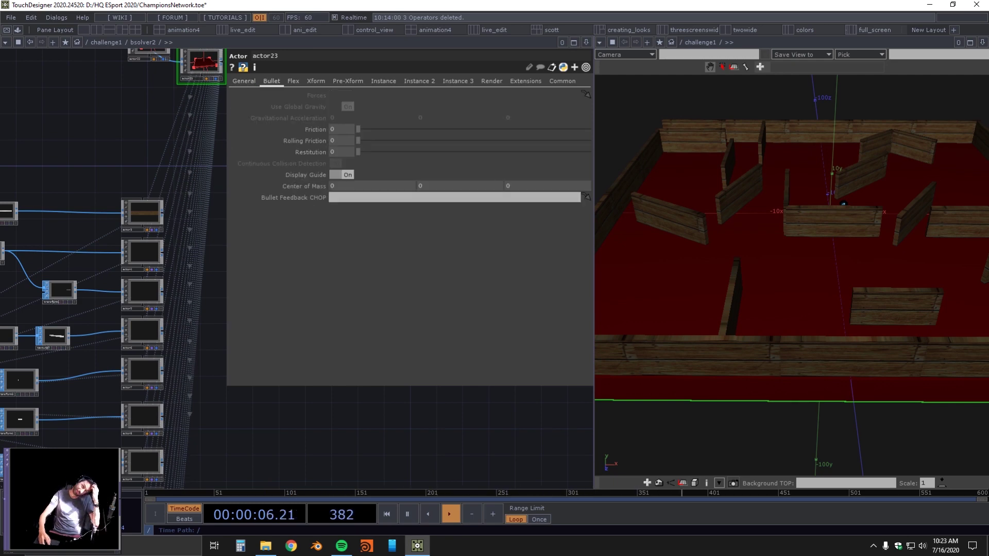
{"action": "left_click_drag", "start_coordinate": [77, 165], "coordinate": [151, 123]}
{"action": "scroll", "coordinate": [186, 149], "scroll_direction": "down", "scroll_amount": 5}
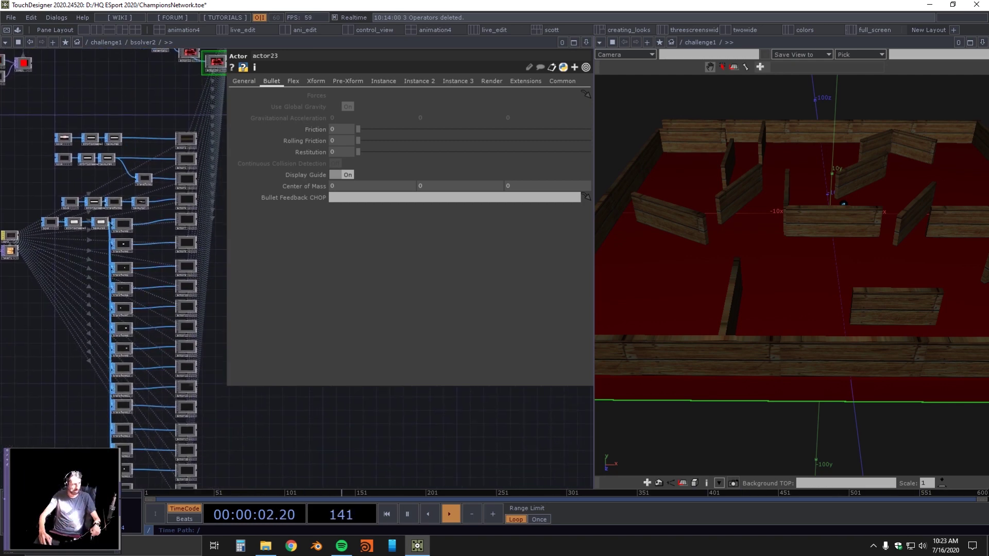
Maximize the bsolver2 network pane and examine the wall chains from box4 through the transforms to their actors
{"action": "left_click", "coordinate": [574, 42]}
{"action": "left_click_drag", "start_coordinate": [169, 308], "coordinate": [389, 315]}
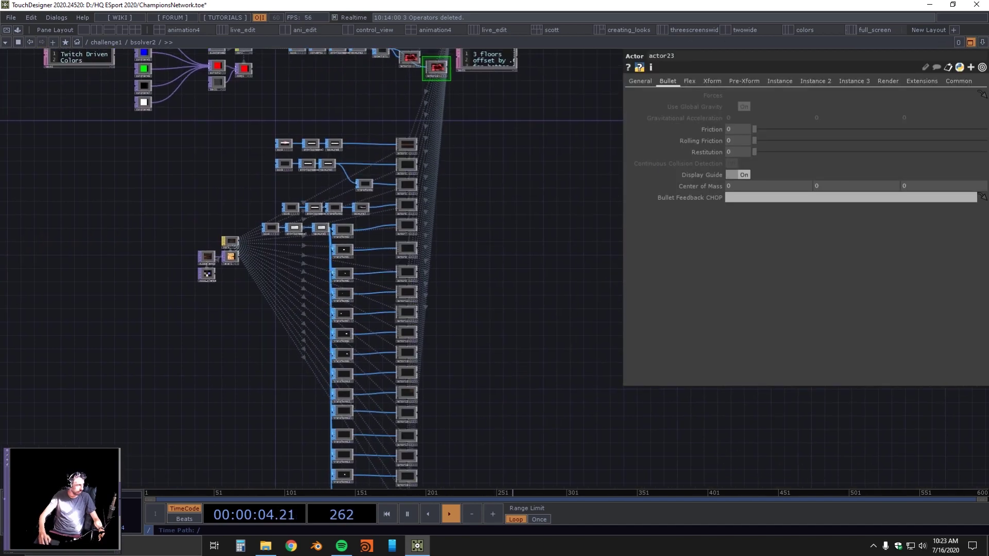
{"action": "scroll", "coordinate": [390, 314], "scroll_direction": "up", "scroll_amount": 5}
{"action": "scroll", "coordinate": [259, 244], "scroll_direction": "up", "scroll_amount": 3}
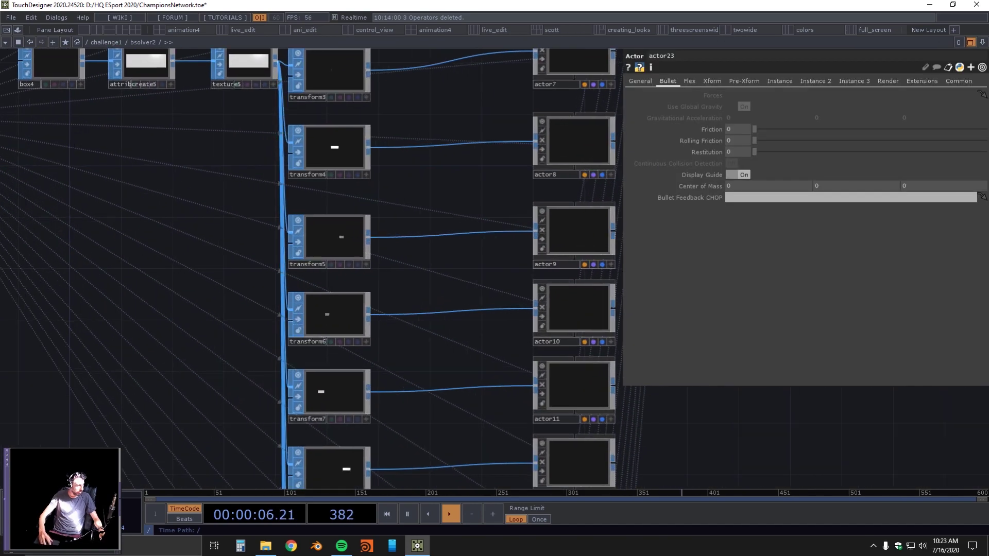
{"action": "left_click_drag", "start_coordinate": [494, 180], "coordinate": [408, 276]}
{"action": "scroll", "coordinate": [433, 316], "scroll_direction": "down", "scroll_amount": 4}
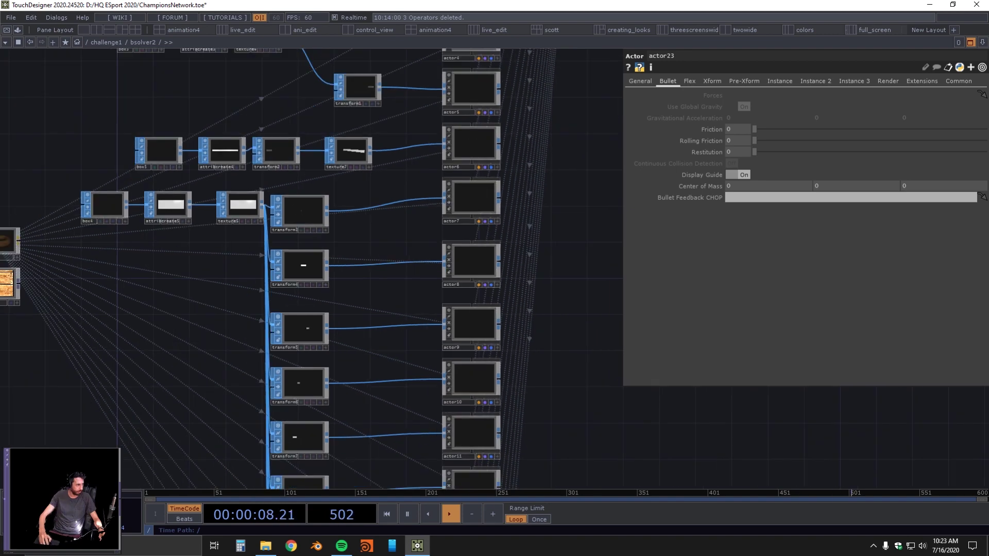
Look inside wall actor16 at its in1 and out1 operators and return to bsolver2
{"action": "left_click_drag", "start_coordinate": [433, 317], "coordinate": [432, 83]}
{"action": "key", "text": "i"}
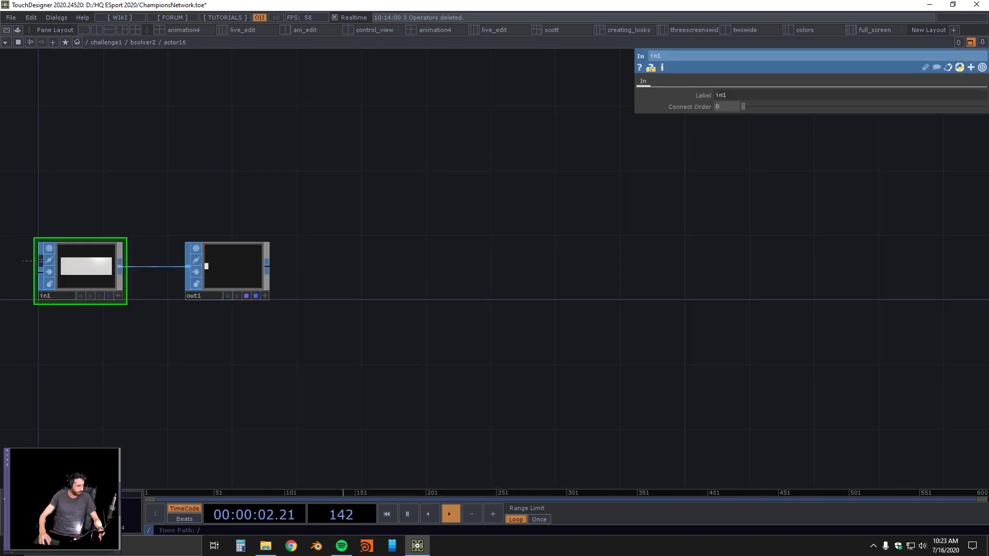
{"action": "key", "text": "u"}
Examine the wall material's wood_planks texture, the subselect2 Diffuse output and the level1 adjustments
{"action": "left_click_drag", "start_coordinate": [221, 103], "coordinate": [311, 302]}
{"action": "scroll", "coordinate": [204, 260], "scroll_direction": "up", "scroll_amount": 1}
{"action": "scroll", "coordinate": [137, 261], "scroll_direction": "up", "scroll_amount": 10}
{"action": "scroll", "coordinate": [260, 310], "scroll_direction": "up", "scroll_amount": 1}
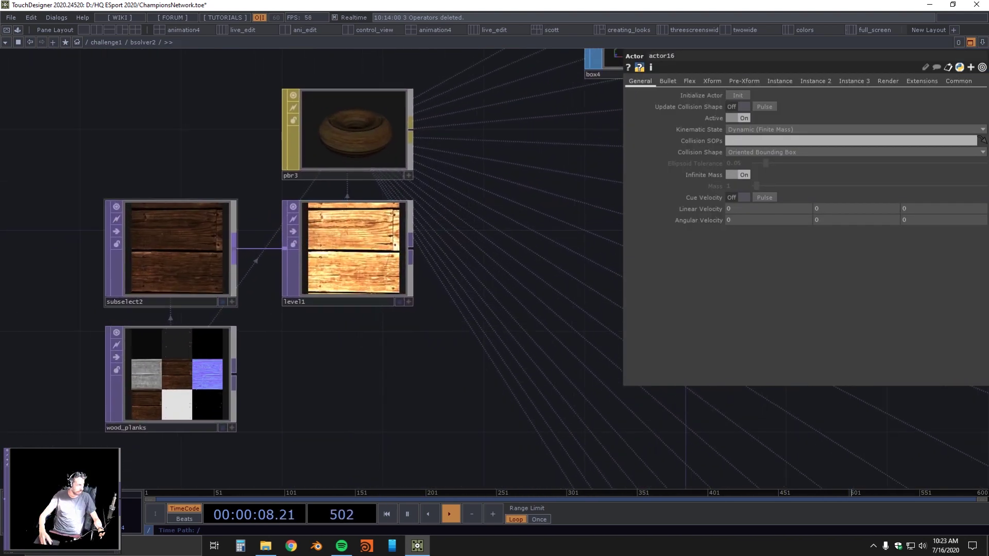
{"action": "left_click", "coordinate": [185, 264]}
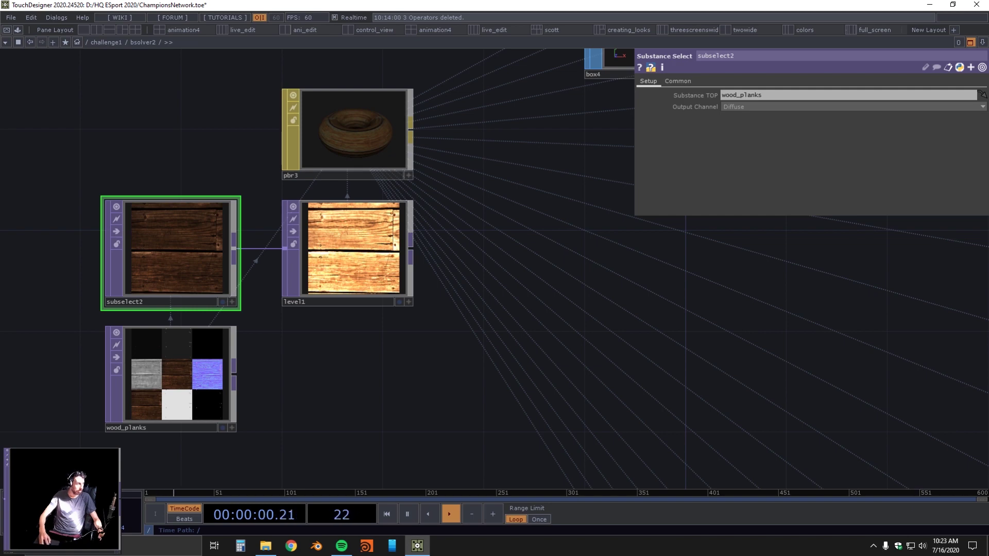
{"action": "left_click", "coordinate": [174, 375]}
{"action": "left_click", "coordinate": [174, 252]}
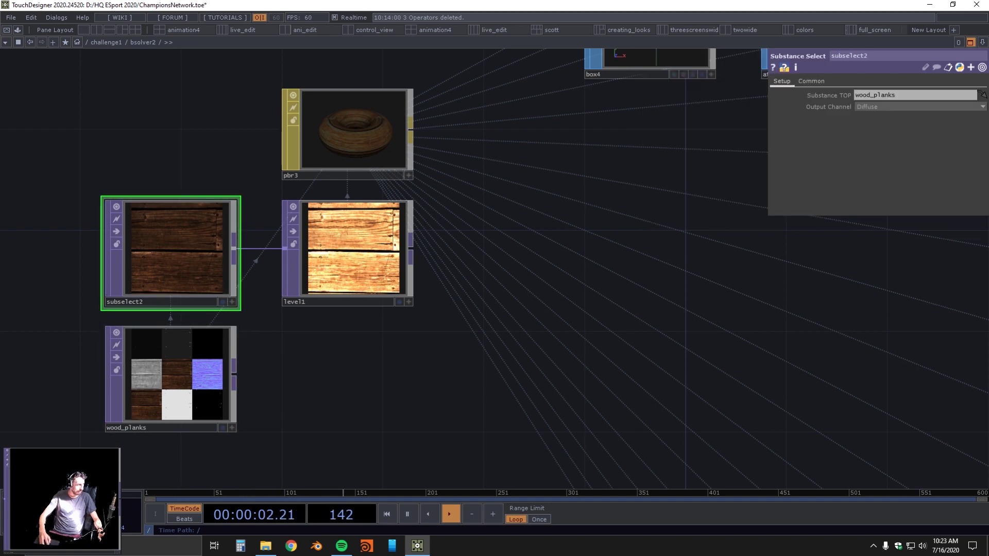
{"action": "left_click", "coordinate": [352, 251]}
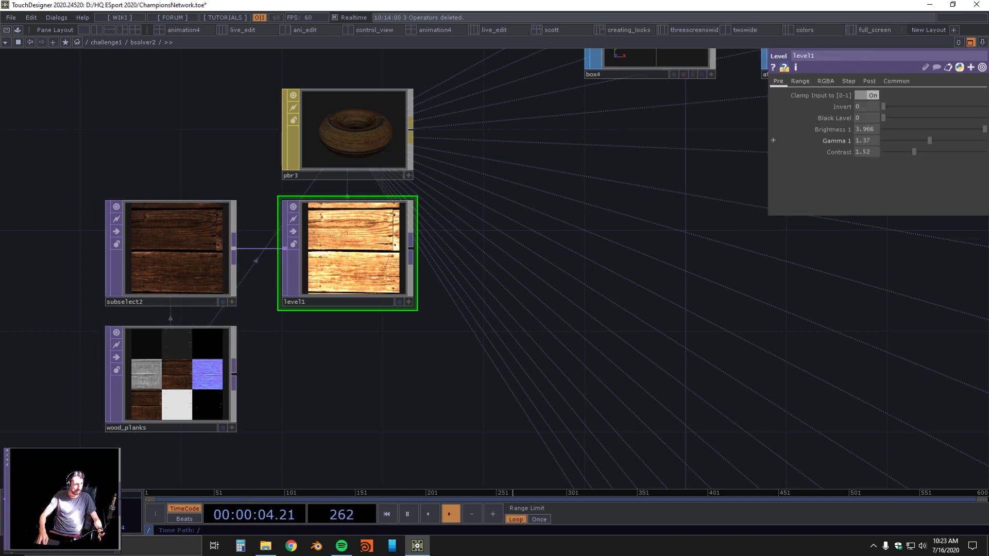
Toggle the bypass on level1 to compare the wood material with and without its adjustment
{"action": "scroll", "coordinate": [356, 190], "scroll_direction": "down", "scroll_amount": 6}
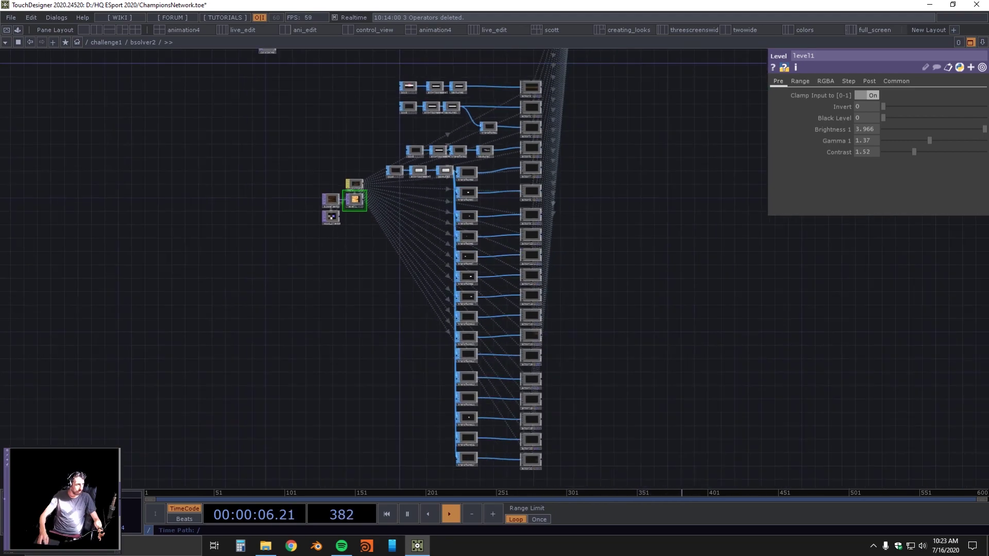
{"action": "left_click_drag", "start_coordinate": [350, 190], "coordinate": [339, 237]}
{"action": "scroll", "coordinate": [339, 236], "scroll_direction": "up", "scroll_amount": 3}
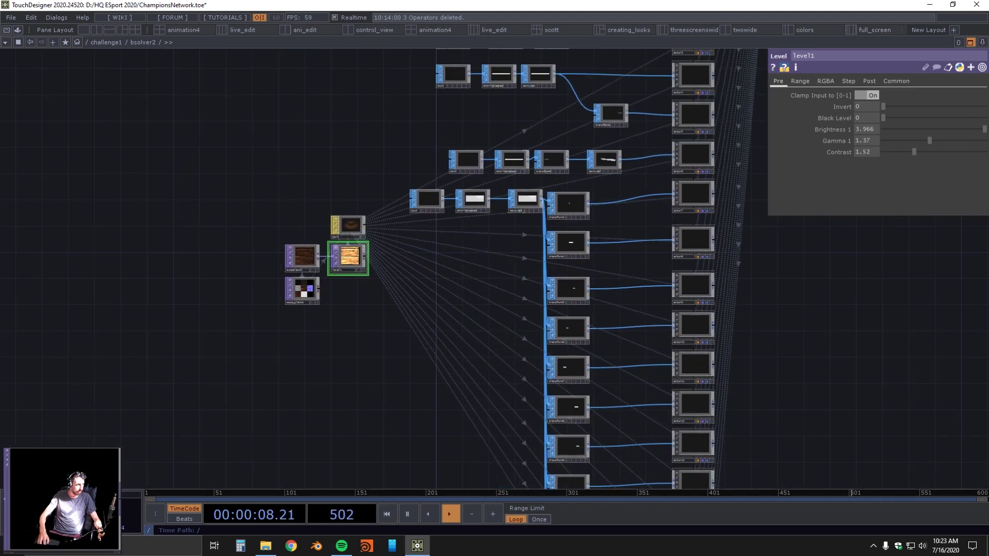
{"action": "key", "text": "b"}
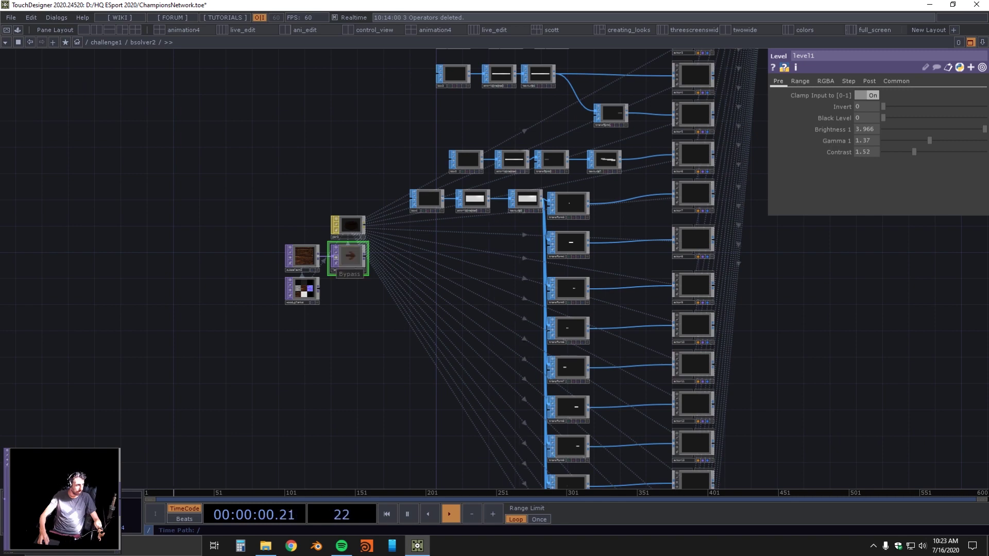
{"action": "left_click", "coordinate": [336, 258]}
Examine the Twitch Driven Colors network feeding the floor material and launch Chrome
{"action": "left_click_drag", "start_coordinate": [355, 180], "coordinate": [392, 530]}
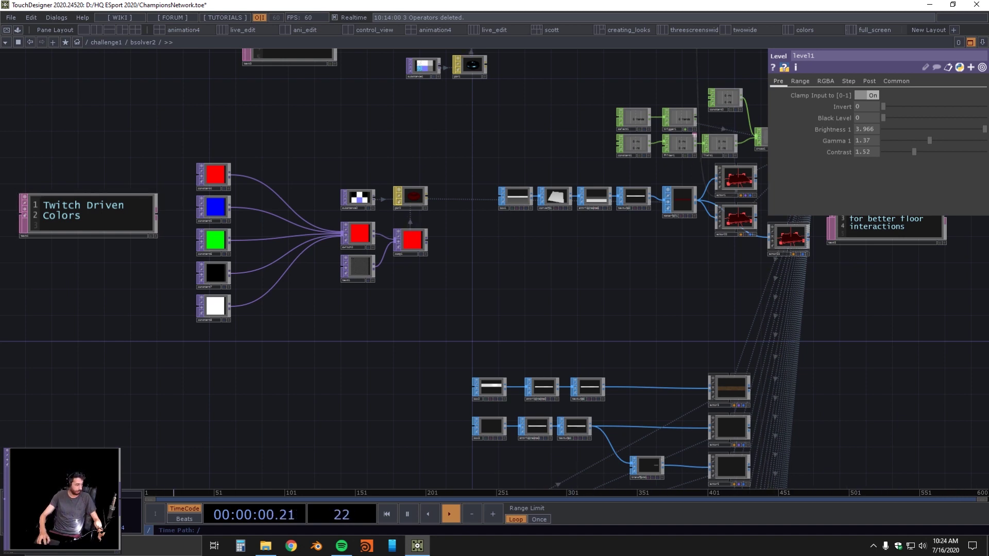
{"action": "left_click", "coordinate": [291, 546]}
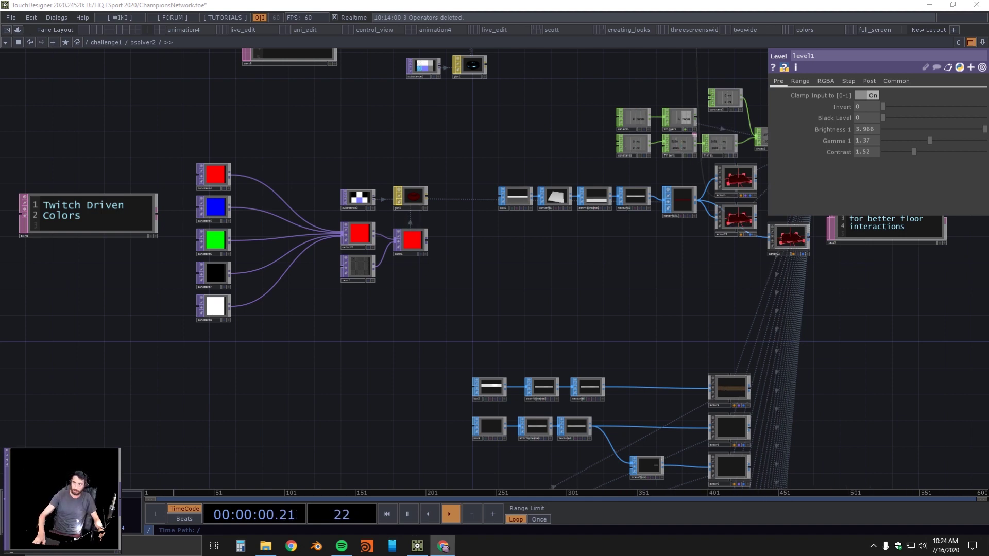
Look inside the ball's base1 component at its sphere, attribute and texture chain and return to bsolver2
{"action": "left_click_drag", "start_coordinate": [515, 268], "coordinate": [442, 390]}
{"action": "left_click_drag", "start_coordinate": [443, 216], "coordinate": [421, 292]}
{"action": "scroll", "coordinate": [320, 226], "scroll_direction": "up", "scroll_amount": 2}
{"action": "left_click", "coordinate": [103, 246]}
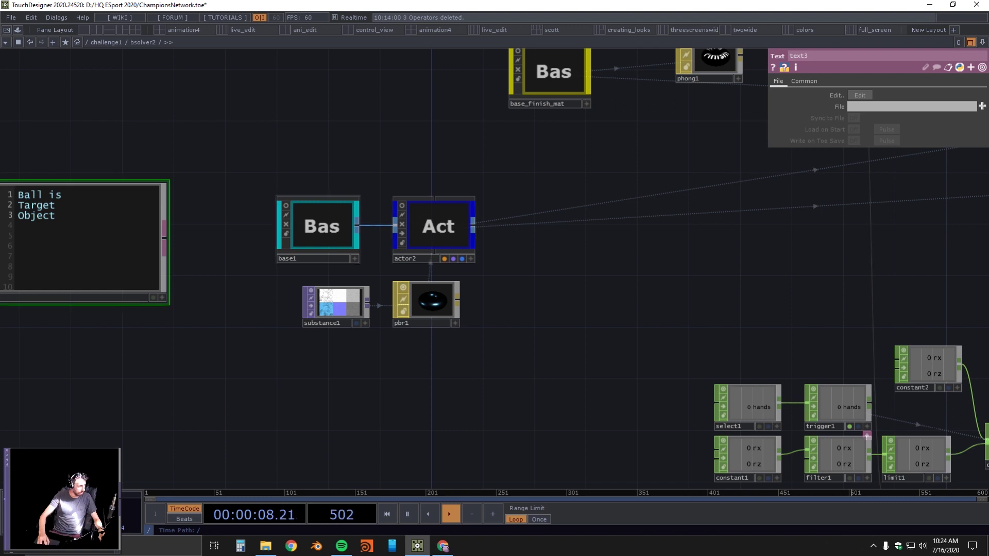
{"action": "key", "text": "i"}
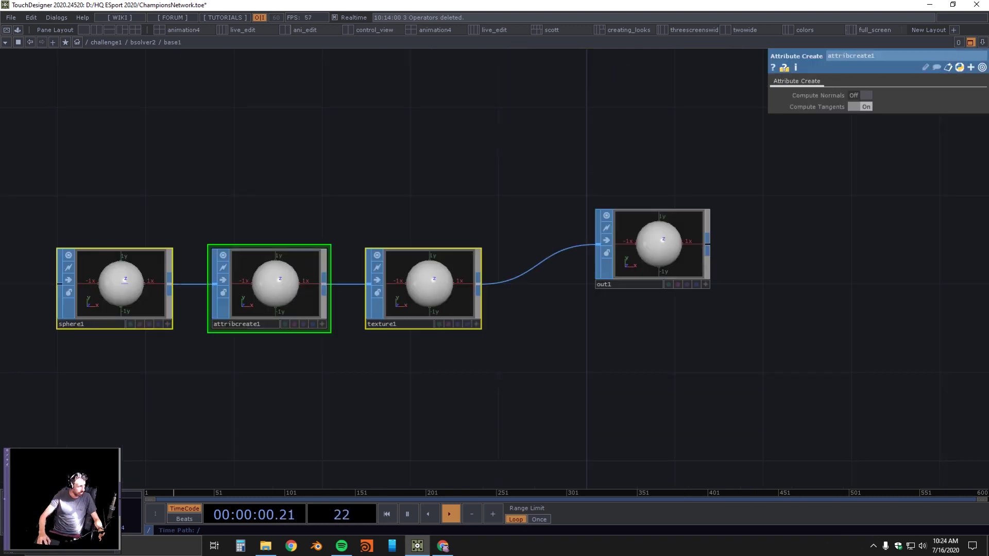
{"action": "key", "text": "u"}
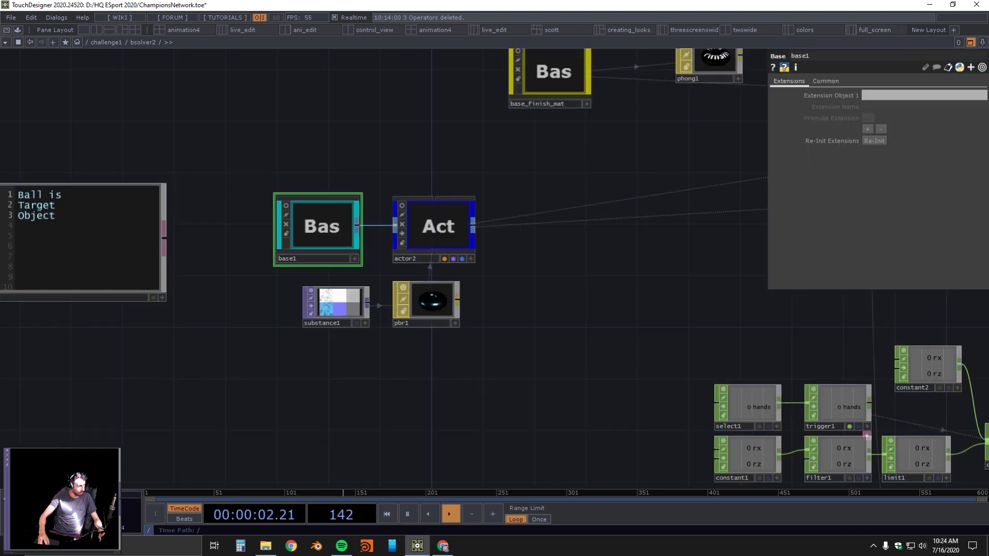
Select the ball's actor2 and examine its General physics settings, including collision shape and mass
{"action": "left_click", "coordinate": [433, 229]}
{"action": "key", "text": "i"}
{"action": "key", "text": "u"}
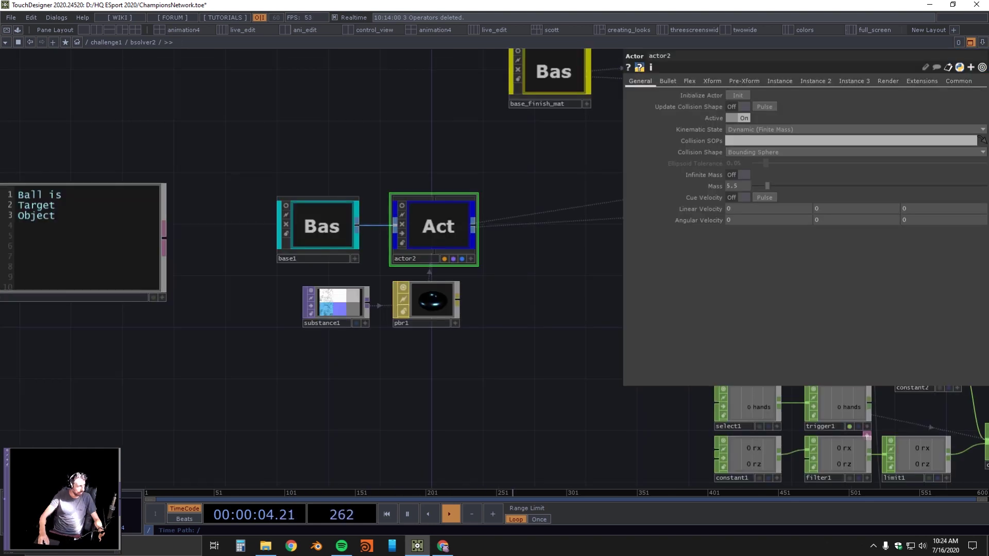
Survey the bsolver2 network from the floors and walls up to the Finish sign's operators
{"action": "left_click_drag", "start_coordinate": [508, 288], "coordinate": [461, 224]}
{"action": "left_click_drag", "start_coordinate": [335, 309], "coordinate": [212, 182]}
{"action": "scroll", "coordinate": [236, 247], "scroll_direction": "down", "scroll_amount": 3}
{"action": "scroll", "coordinate": [212, 182], "scroll_direction": "down", "scroll_amount": 2}
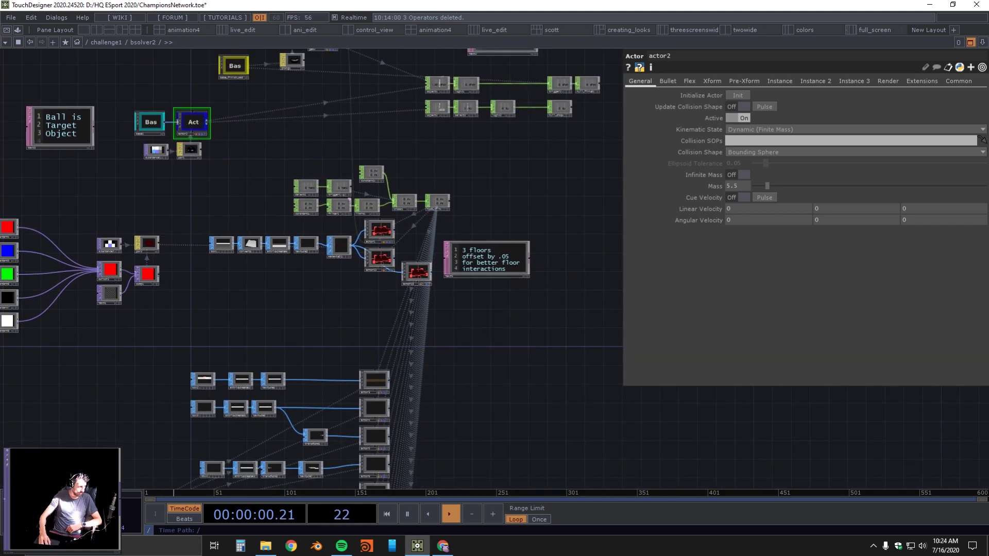
{"action": "left_click_drag", "start_coordinate": [238, 339], "coordinate": [243, 314]}
{"action": "scroll", "coordinate": [250, 140], "scroll_direction": "down", "scroll_amount": 7}
{"action": "scroll", "coordinate": [250, 140], "scroll_direction": "up", "scroll_amount": 1}
{"action": "scroll", "coordinate": [255, 164], "scroll_direction": "up", "scroll_amount": 6}
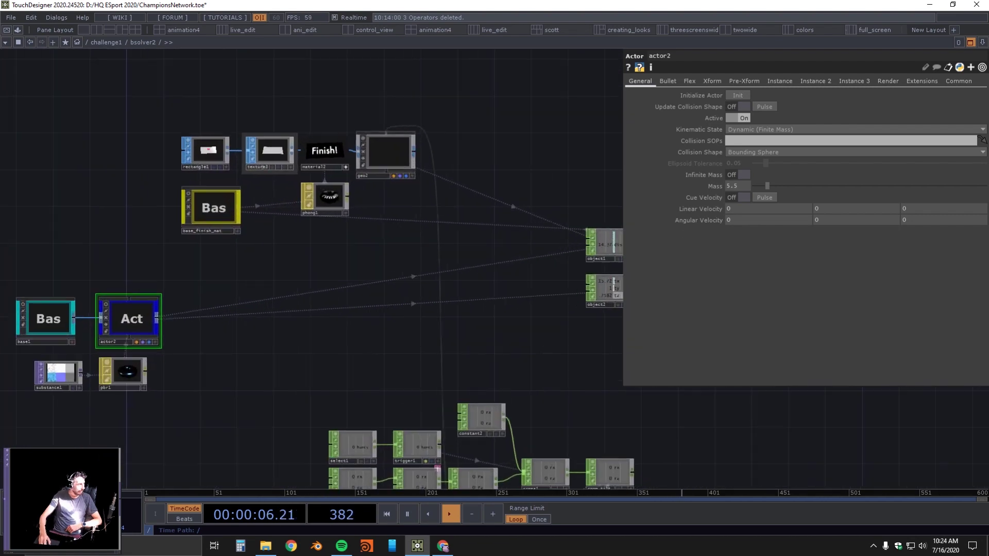
{"action": "left_click_drag", "start_coordinate": [286, 154], "coordinate": [285, 211]}
{"action": "scroll", "coordinate": [285, 212], "scroll_direction": "up", "scroll_amount": 2}
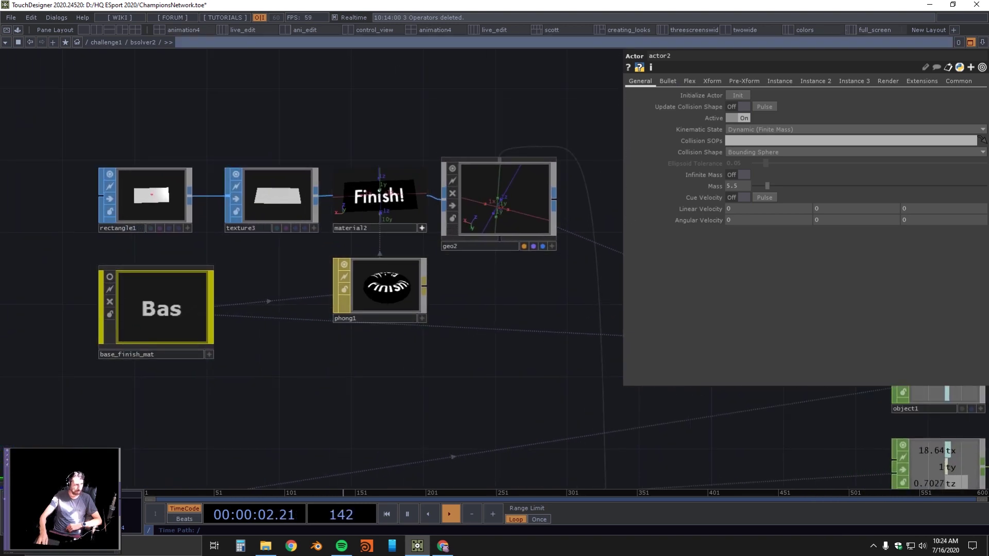
Restore the split panes, show the challenge1 game panel in the preview, hide the parameters and widen the network pane
{"action": "left_click", "coordinate": [971, 42]}
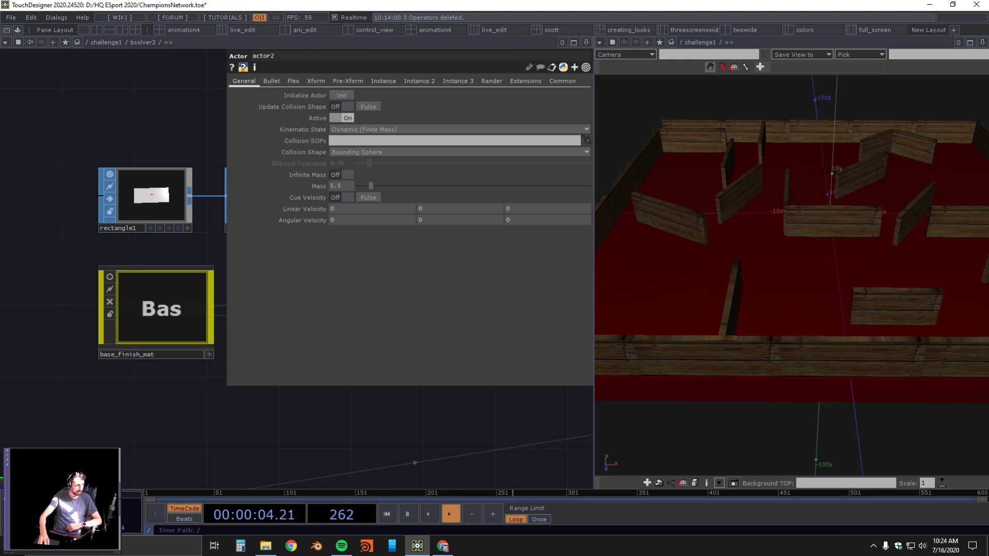
{"action": "left_click", "coordinate": [600, 43]}
{"action": "left_click", "coordinate": [614, 85]}
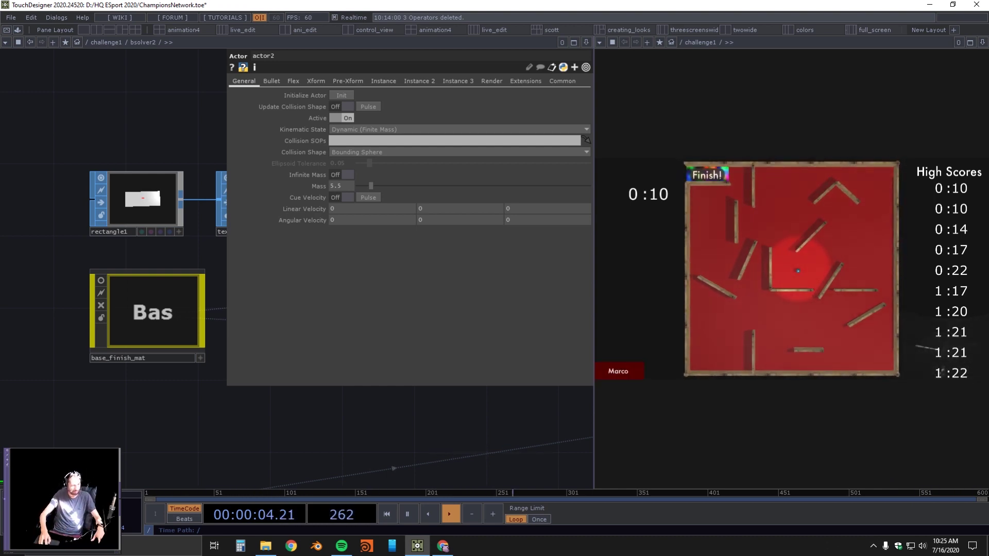
{"action": "key", "text": "p"}
{"action": "left_click_drag", "start_coordinate": [594, 309], "coordinate": [679, 309]}
Examine the tilt and floor operators below the Finish sign and return to the ball's actor2
{"action": "left_click_drag", "start_coordinate": [566, 320], "coordinate": [407, 296]}
{"action": "scroll", "coordinate": [278, 277], "scroll_direction": "down", "scroll_amount": 4}
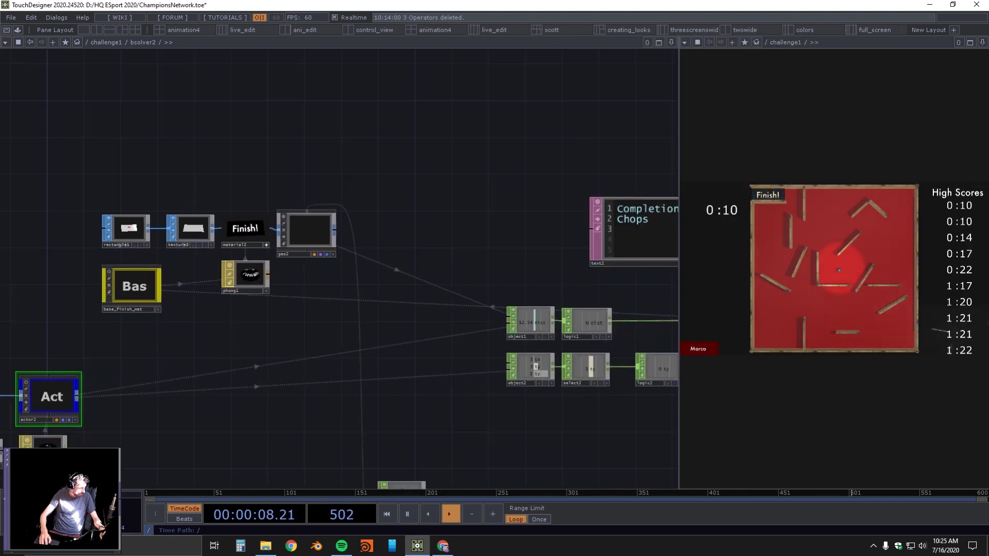
{"action": "left_click_drag", "start_coordinate": [278, 277], "coordinate": [185, 108]}
{"action": "left_click_drag", "start_coordinate": [288, 371], "coordinate": [262, 190]}
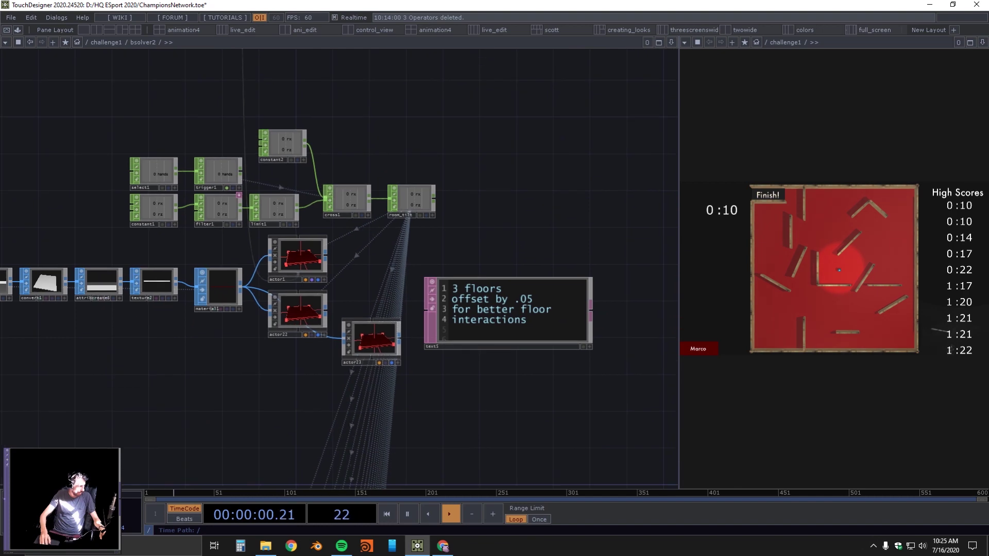
{"action": "left_click_drag", "start_coordinate": [207, 113], "coordinate": [535, 287]}
{"action": "left_click_drag", "start_coordinate": [412, 278], "coordinate": [270, 300]}
Display the ball in actor2's node viewer and examine object1's target and reference objects
{"action": "left_click", "coordinate": [113, 236]}
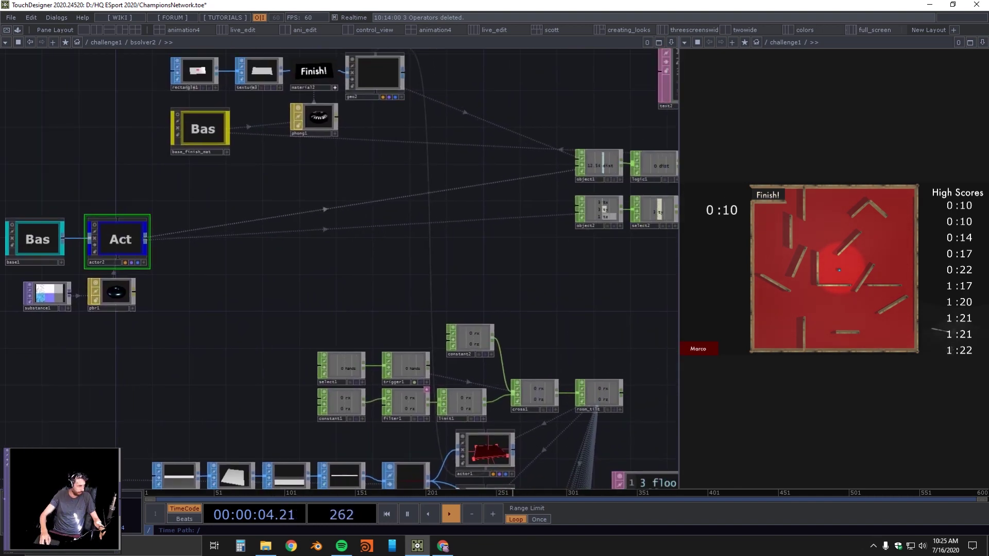
{"action": "left_click", "coordinate": [604, 166]}
{"action": "key", "text": "p"}
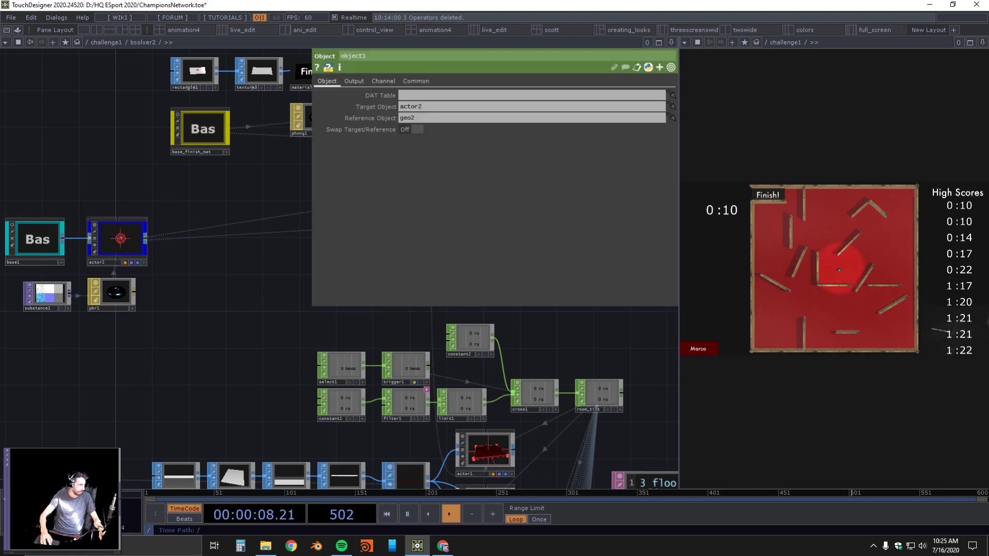
{"action": "scroll", "coordinate": [120, 236], "scroll_direction": "up", "scroll_amount": 7}
{"action": "scroll", "coordinate": [119, 237], "scroll_direction": "down", "scroll_amount": 4}
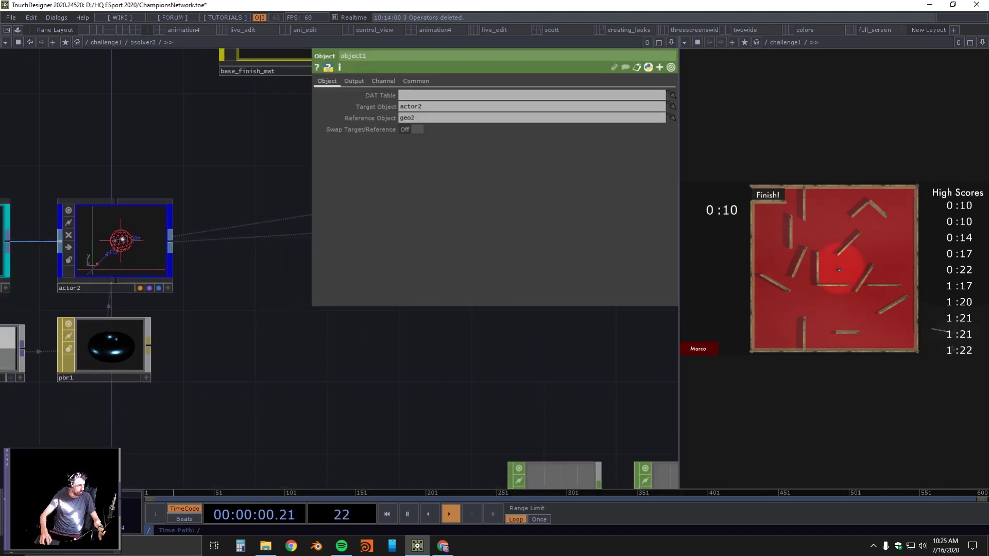
Examine the Finish sign geo2's transform settings and reselect object1 to check its reference to geo2
{"action": "left_click_drag", "start_coordinate": [639, 325], "coordinate": [159, 351]}
{"action": "scroll", "coordinate": [191, 354], "scroll_direction": "down", "scroll_amount": 3}
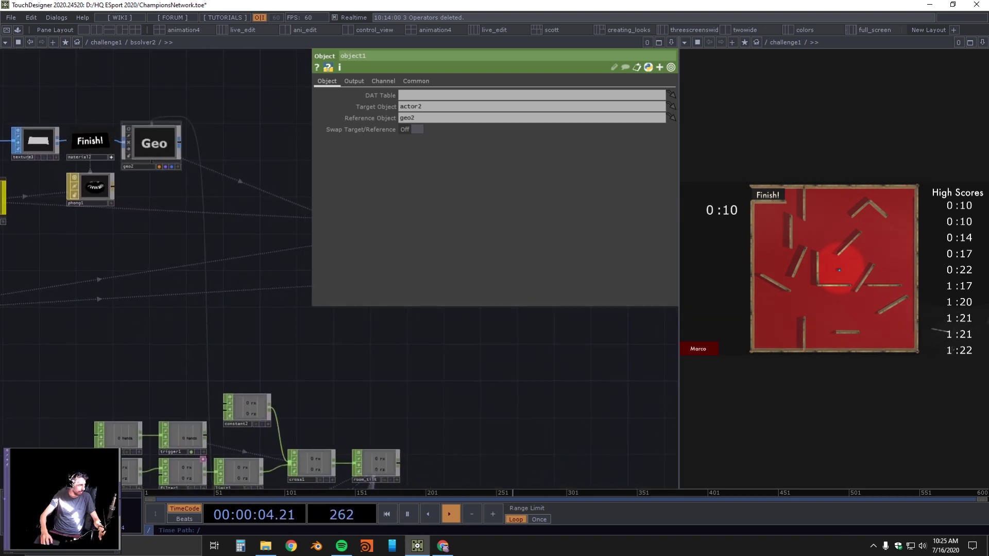
{"action": "left_click", "coordinate": [153, 145]}
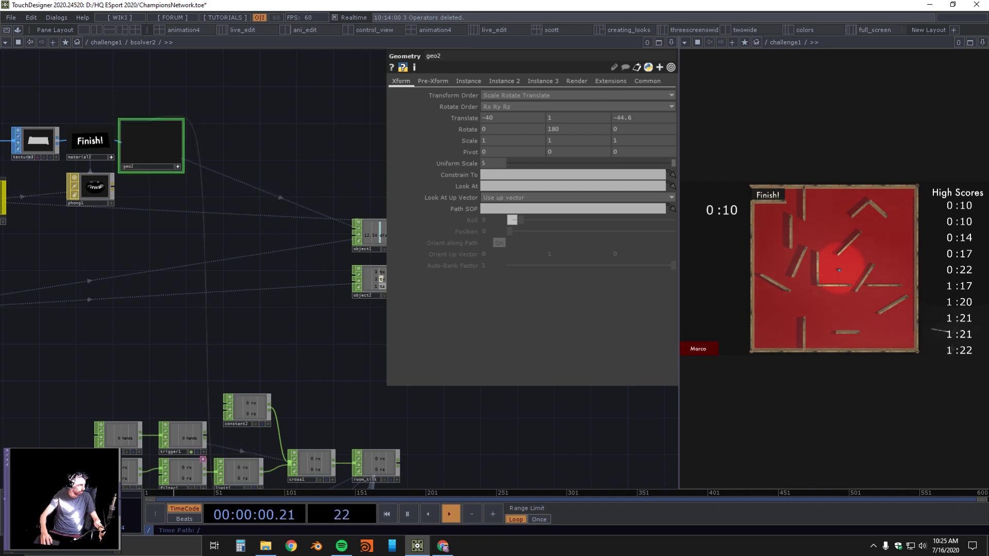
{"action": "scroll", "coordinate": [163, 143], "scroll_direction": "up", "scroll_amount": 2}
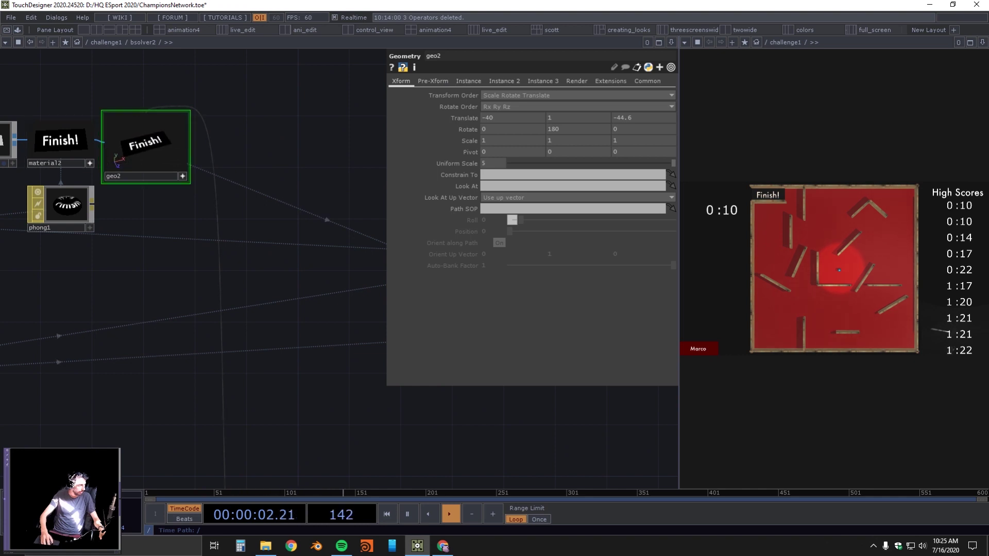
{"action": "left_click_drag", "start_coordinate": [243, 252], "coordinate": [107, 232]}
{"action": "scroll", "coordinate": [107, 232], "scroll_direction": "down", "scroll_amount": 2}
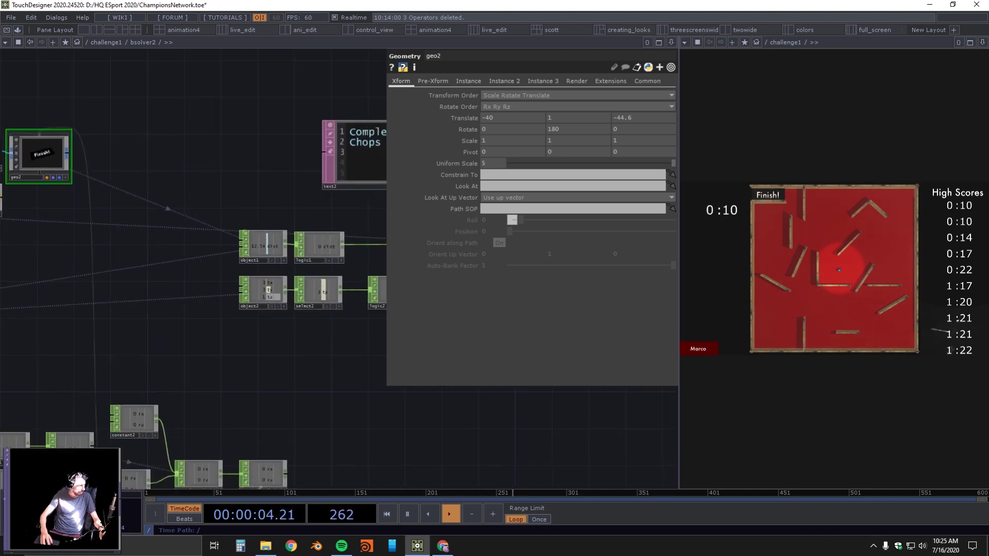
{"action": "left_click", "coordinate": [263, 246]}
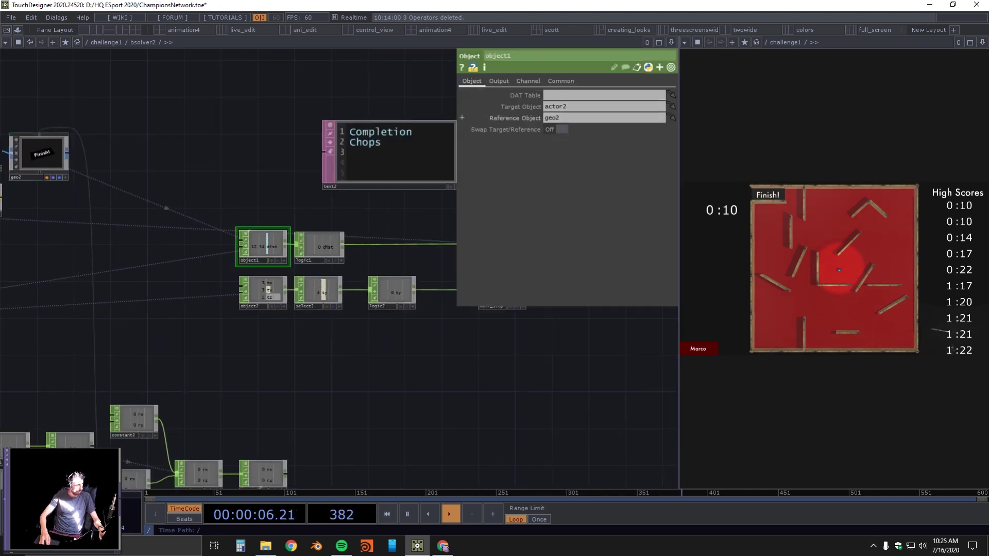
Examine object1's distance channel and logic1's Off When Outside Bounds conversion with its bounds settings
{"action": "left_click_drag", "start_coordinate": [206, 336], "coordinate": [261, 333]}
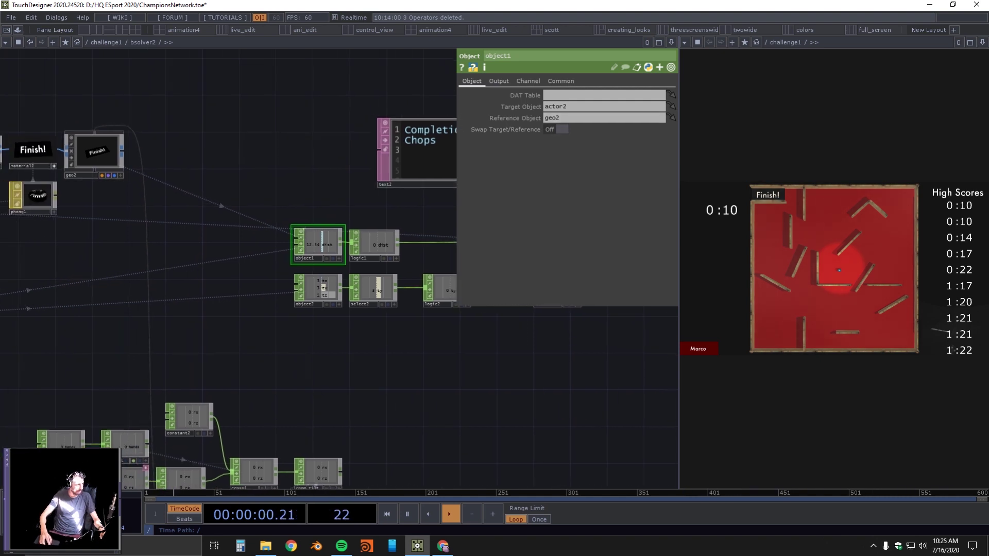
{"action": "left_click_drag", "start_coordinate": [180, 354], "coordinate": [242, 362]}
{"action": "scroll", "coordinate": [381, 241], "scroll_direction": "up", "scroll_amount": 5}
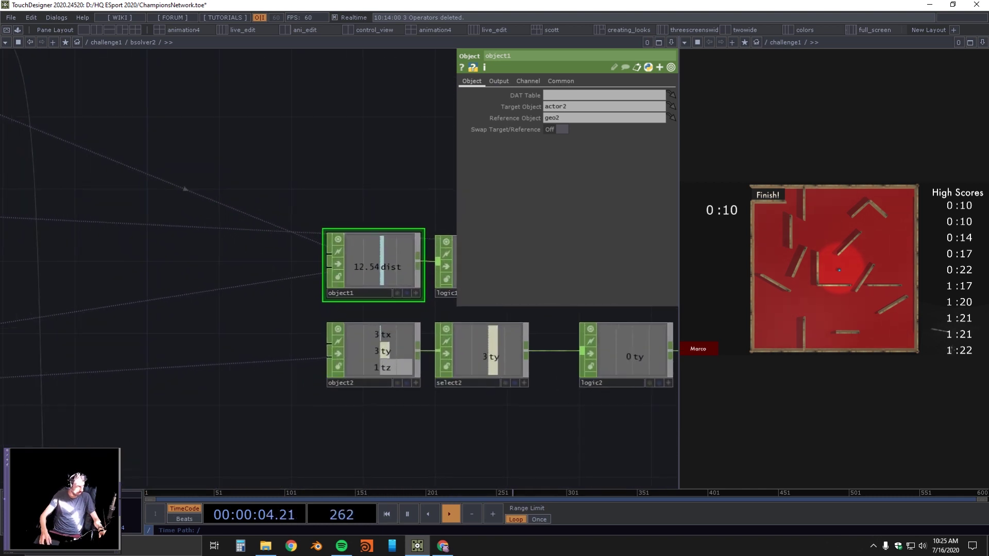
{"action": "left_click_drag", "start_coordinate": [381, 201], "coordinate": [336, 208]}
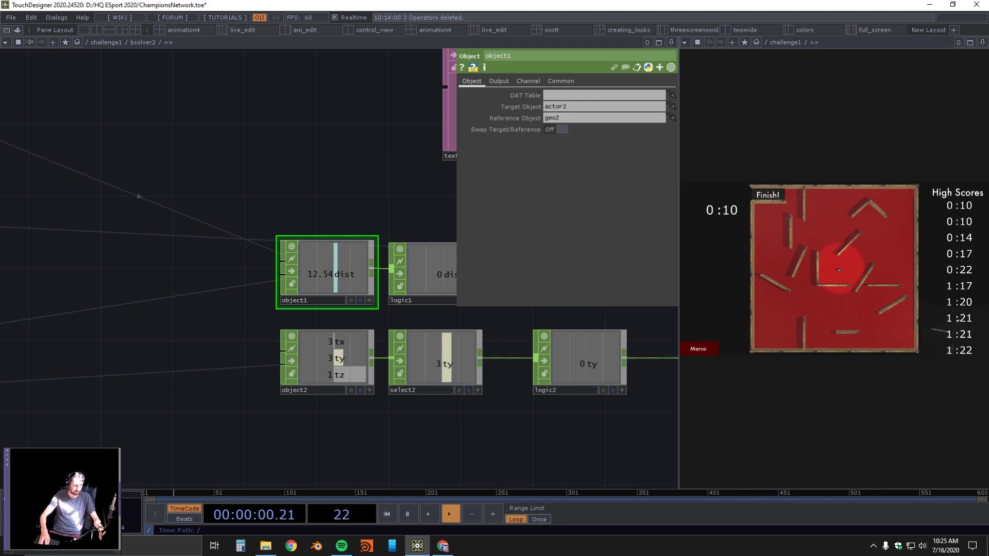
{"action": "left_click_drag", "start_coordinate": [432, 216], "coordinate": [378, 214]}
{"action": "left_click", "coordinate": [388, 262]}
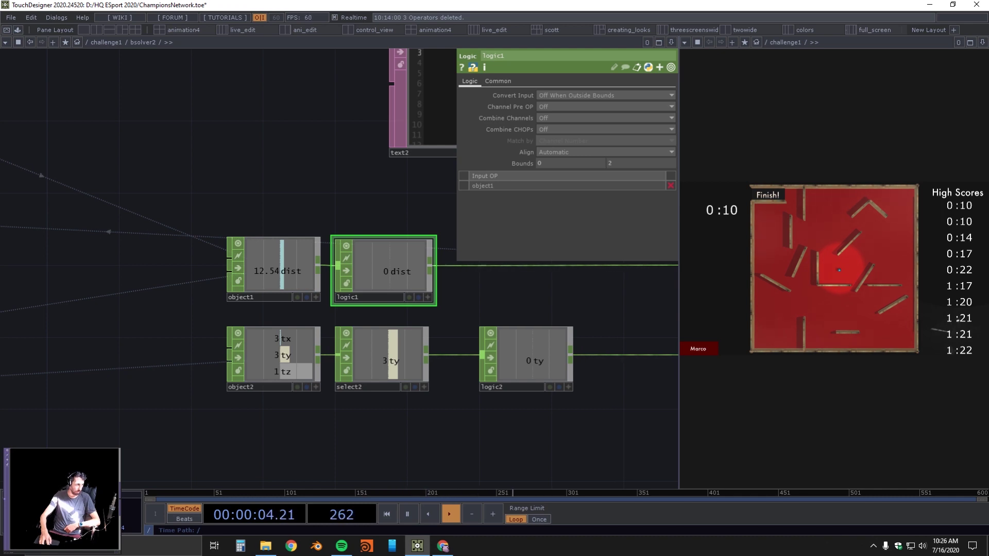
Review the trigger settings of trigger2 in the Completion Chops and set its attack length to 1
{"action": "left_click_drag", "start_coordinate": [392, 229], "coordinate": [301, 230]}
{"action": "scroll", "coordinate": [301, 230], "scroll_direction": "down", "scroll_amount": 3}
{"action": "left_click_drag", "start_coordinate": [359, 292], "coordinate": [249, 357]}
{"action": "scroll", "coordinate": [427, 318], "scroll_direction": "up", "scroll_amount": 4}
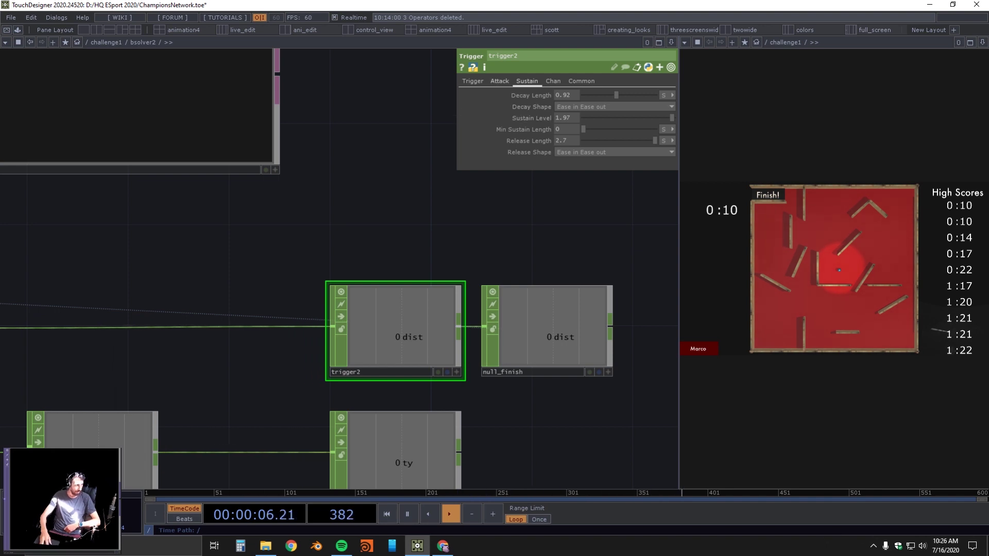
{"action": "left_click", "coordinate": [500, 81]}
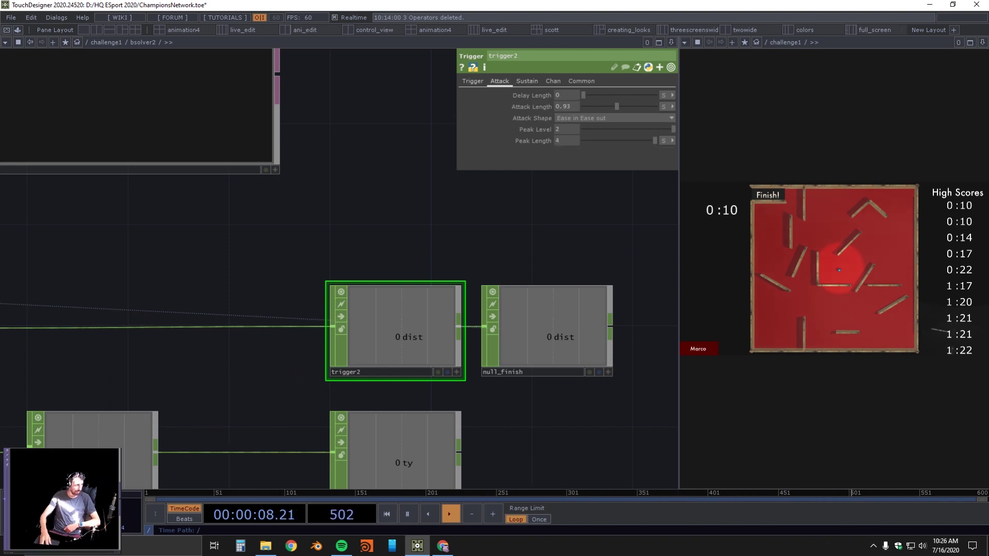
{"action": "left_click", "coordinate": [473, 81]}
{"action": "left_click", "coordinate": [499, 81]}
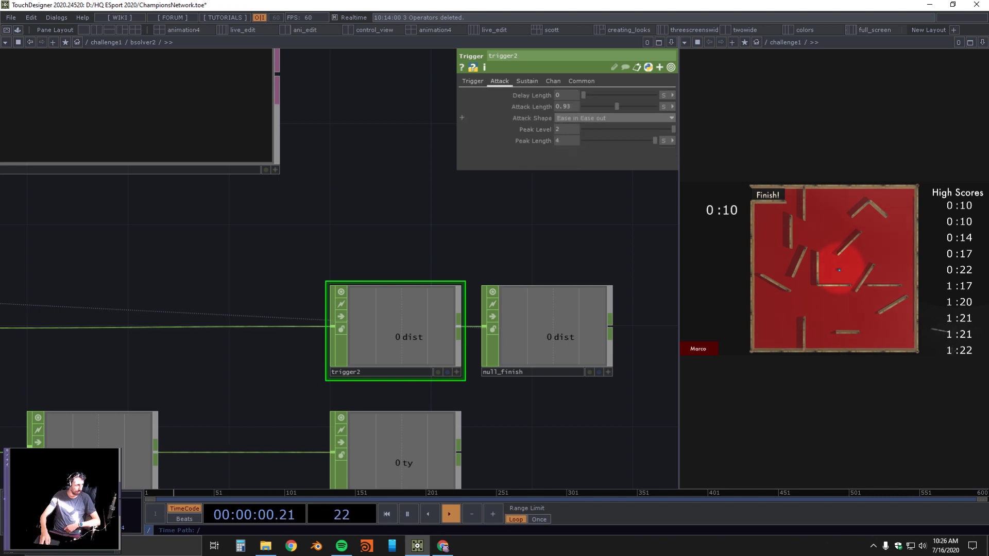
{"action": "type", "text": "1"}
{"action": "key", "text": "Return"}
Set trigger2's decay length to 1, sustain level to 2 and release length to 3
{"action": "left_click", "coordinate": [527, 81]}
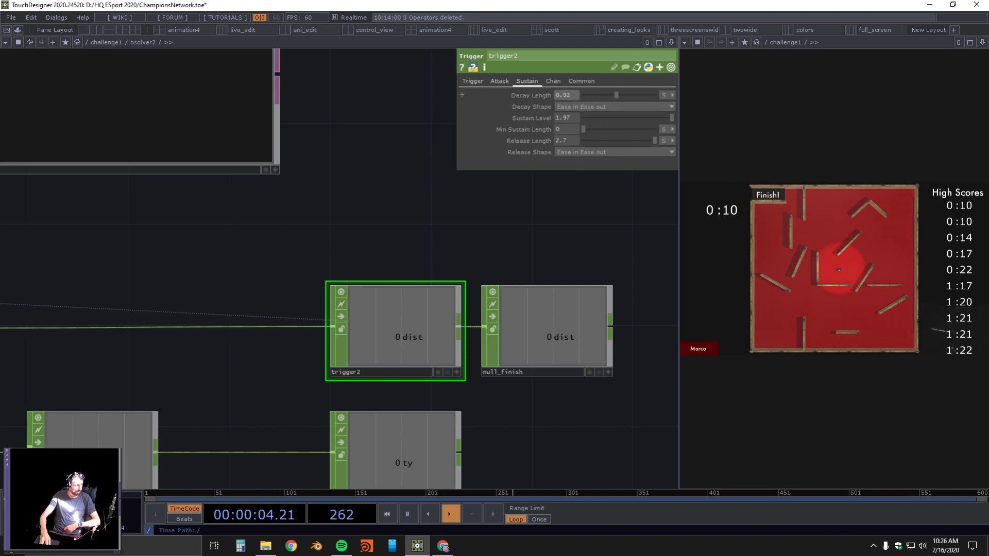
{"action": "left_click", "coordinate": [564, 95]}
{"action": "type", "text": "1"}
{"action": "key", "text": "Return"}
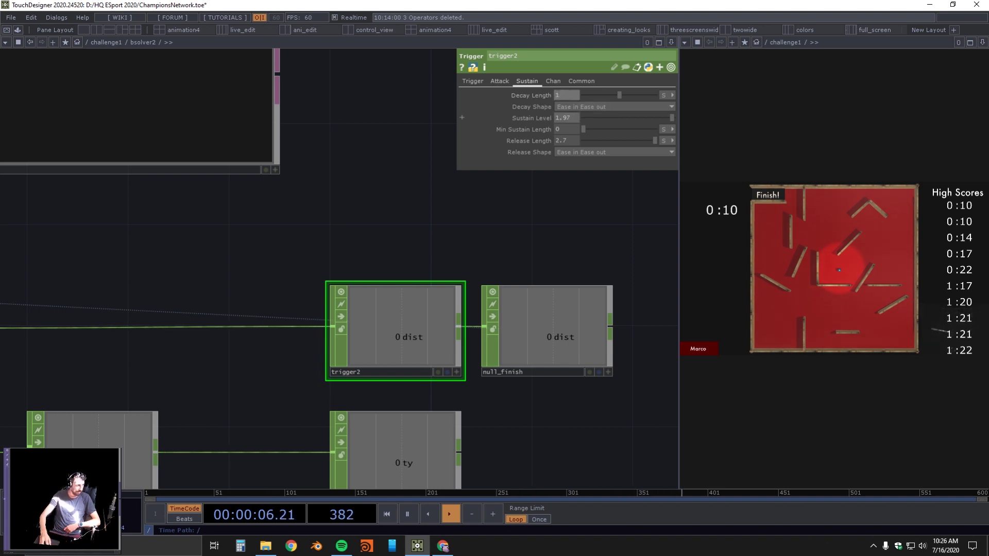
{"action": "left_click", "coordinate": [564, 118]}
{"action": "type", "text": "2"}
{"action": "key", "text": "Return"}
{"action": "left_click", "coordinate": [564, 141]}
{"action": "type", "text": "3"}
{"action": "key", "text": "Return"}
Enter base_finish_mat and examine switch1's index reference to null_finish and its constant3 and comp3 inputs
{"action": "left_click_drag", "start_coordinate": [515, 222], "coordinate": [493, 198]}
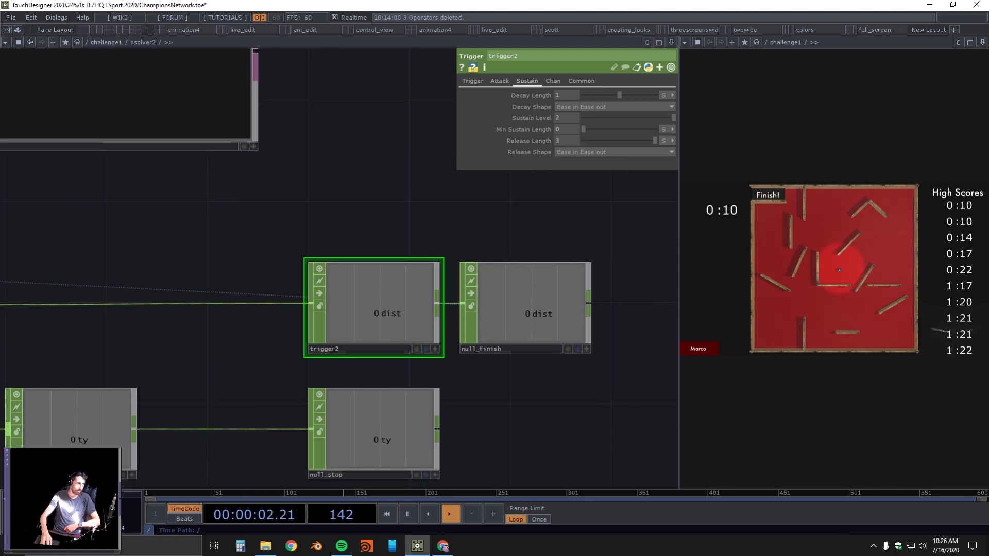
{"action": "scroll", "coordinate": [379, 217], "scroll_direction": "down", "scroll_amount": 6}
{"action": "left_click_drag", "start_coordinate": [309, 217], "coordinate": [729, 310]}
{"action": "left_click_drag", "start_coordinate": [258, 227], "coordinate": [457, 240]}
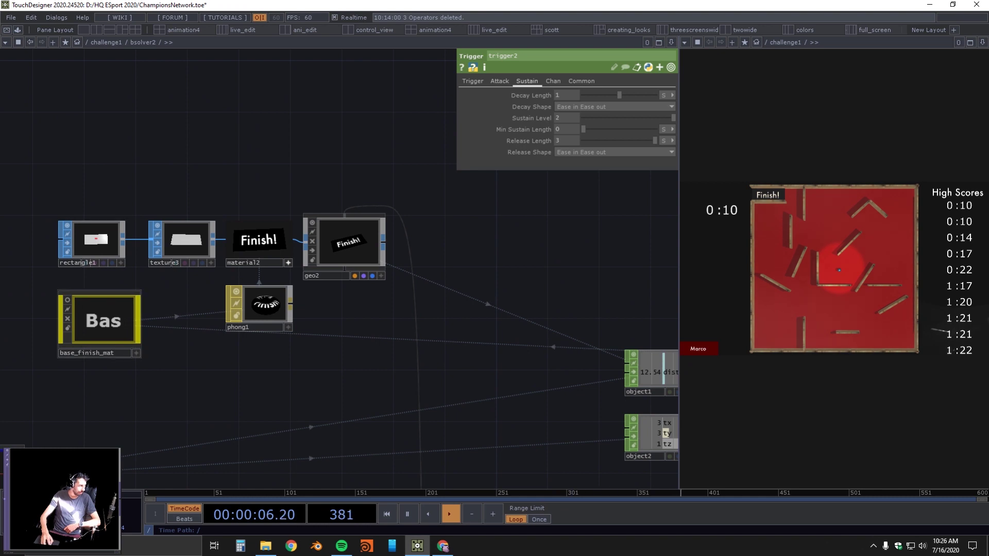
{"action": "left_click", "coordinate": [103, 321]}
{"action": "key", "text": "i"}
{"action": "left_click_drag", "start_coordinate": [288, 376], "coordinate": [155, 367]}
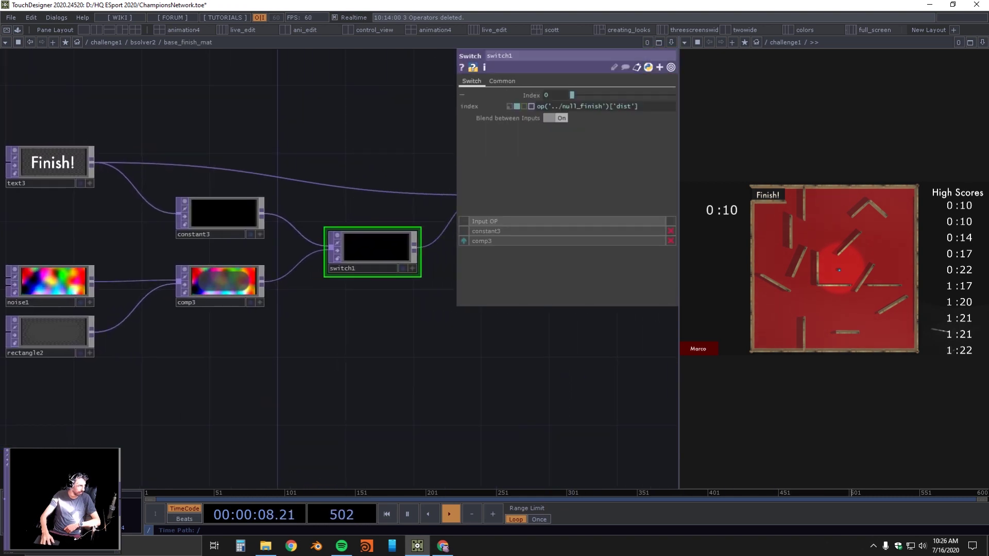
{"action": "left_click", "coordinate": [223, 214]}
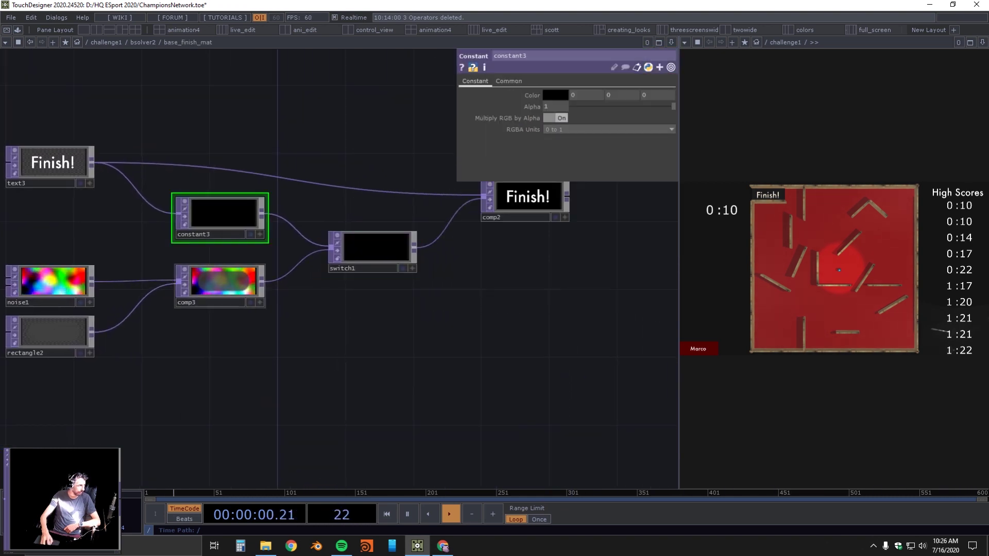
{"action": "left_click", "coordinate": [223, 281]}
{"action": "left_click_drag", "start_coordinate": [379, 293], "coordinate": [259, 336]}
{"action": "scroll", "coordinate": [306, 275], "scroll_direction": "up", "scroll_amount": 3}
Return to the bsolver2 network and examine null_finish at the end of the Completion Chops
{"action": "key", "text": "u"}
{"action": "scroll", "coordinate": [198, 281], "scroll_direction": "down", "scroll_amount": 5}
{"action": "left_click_drag", "start_coordinate": [389, 358], "coordinate": [104, 315]}
{"action": "scroll", "coordinate": [479, 303], "scroll_direction": "up", "scroll_amount": 5}
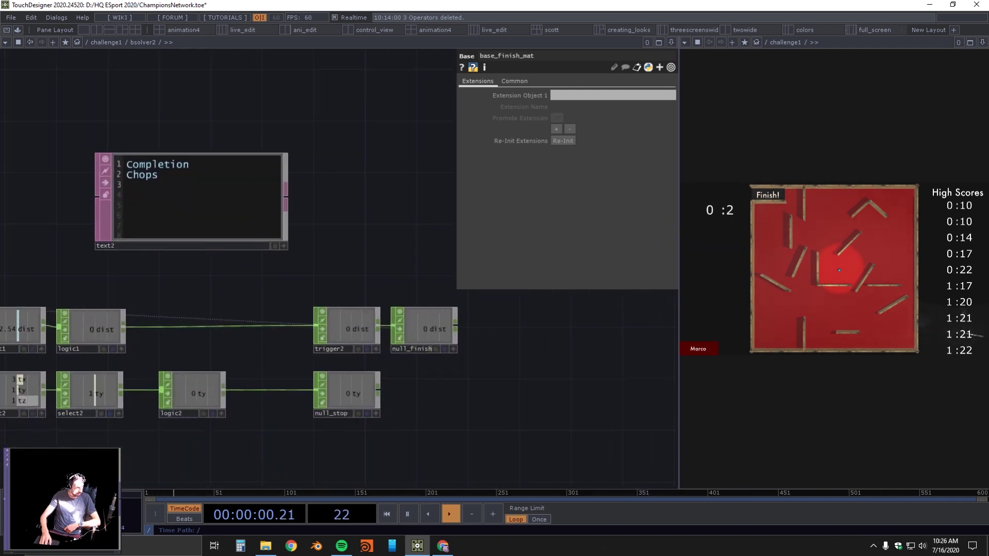
{"action": "scroll", "coordinate": [407, 329], "scroll_direction": "down", "scroll_amount": 3}
{"action": "left_click", "coordinate": [408, 329]}
{"action": "left_click_drag", "start_coordinate": [415, 362], "coordinate": [491, 316]}
Go up to the challenge1 network and examine select_finish's source CHOP and the callback script in chopexec3
{"action": "key", "text": "u"}
{"action": "left_click_drag", "start_coordinate": [350, 294], "coordinate": [522, 451]}
{"action": "scroll", "coordinate": [268, 366], "scroll_direction": "down", "scroll_amount": 7}
{"action": "left_click_drag", "start_coordinate": [268, 366], "coordinate": [483, 464]}
{"action": "scroll", "coordinate": [300, 170], "scroll_direction": "up", "scroll_amount": 10}
{"action": "left_click", "coordinate": [273, 353]}
{"action": "left_click", "coordinate": [263, 222]}
{"action": "left_click", "coordinate": [417, 221]}
{"action": "left_click_drag", "start_coordinate": [263, 222], "coordinate": [263, 112]}
{"action": "left_click_drag", "start_coordinate": [262, 284], "coordinate": [267, 222]}
{"action": "scroll", "coordinate": [268, 302], "scroll_direction": "up", "scroll_amount": 4}
{"action": "left_click_drag", "start_coordinate": [355, 402], "coordinate": [287, 374]}
{"action": "left_click", "coordinate": [262, 309]}
{"action": "left_click_drag", "start_coordinate": [347, 304], "coordinate": [269, 298]}
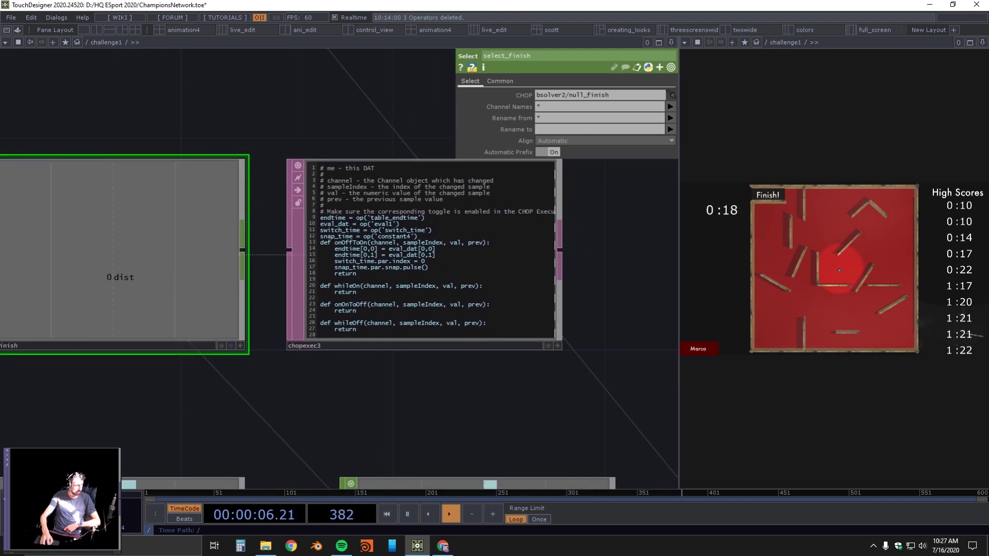
{"action": "scroll", "coordinate": [395, 255], "scroll_direction": "up", "scroll_amount": 4}
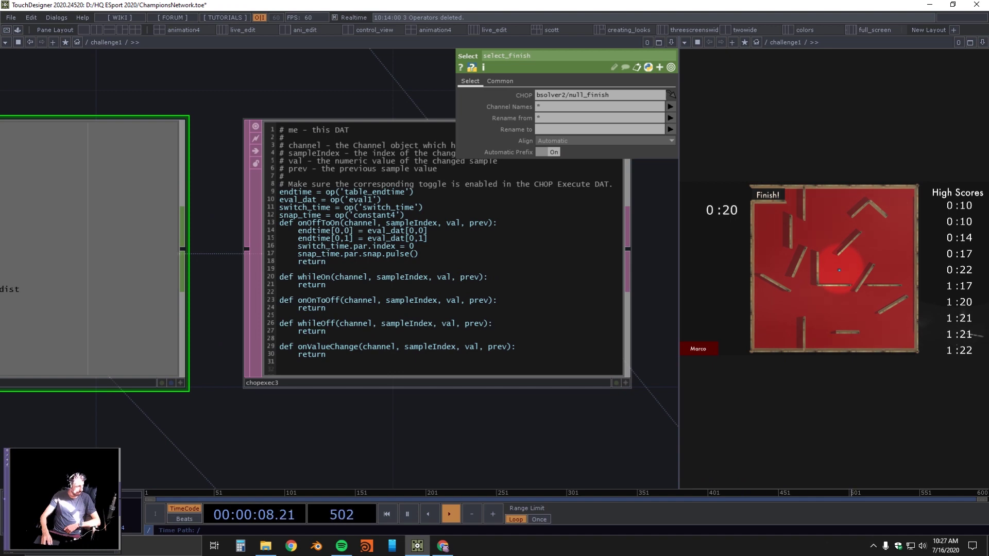
Examine table_endtime and the text and comp4 operators that build the finished time display
{"action": "scroll", "coordinate": [288, 214], "scroll_direction": "down", "scroll_amount": 5}
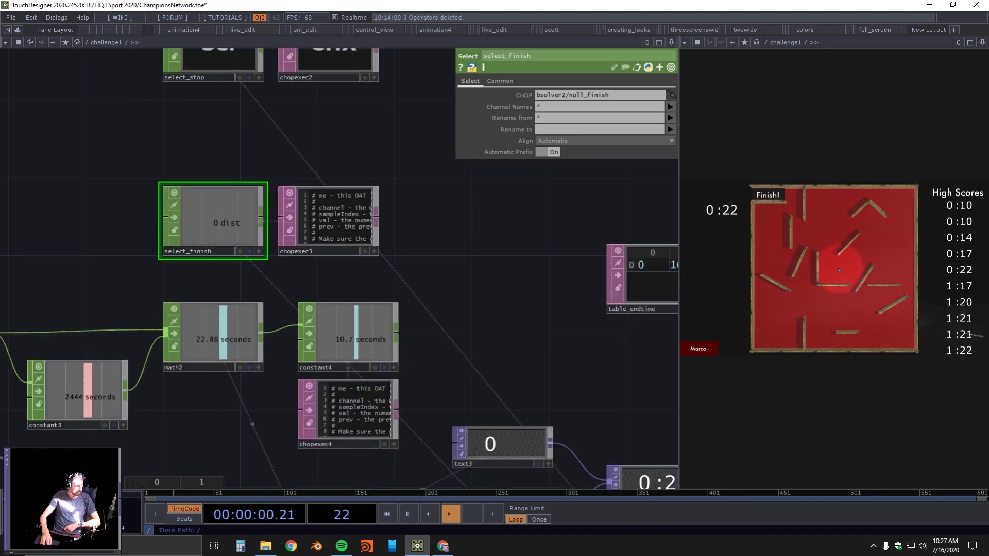
{"action": "left_click_drag", "start_coordinate": [344, 275], "coordinate": [286, 380]}
{"action": "scroll", "coordinate": [288, 363], "scroll_direction": "down", "scroll_amount": 2}
{"action": "left_click_drag", "start_coordinate": [380, 350], "coordinate": [257, 322]}
{"action": "scroll", "coordinate": [258, 322], "scroll_direction": "down", "scroll_amount": 1}
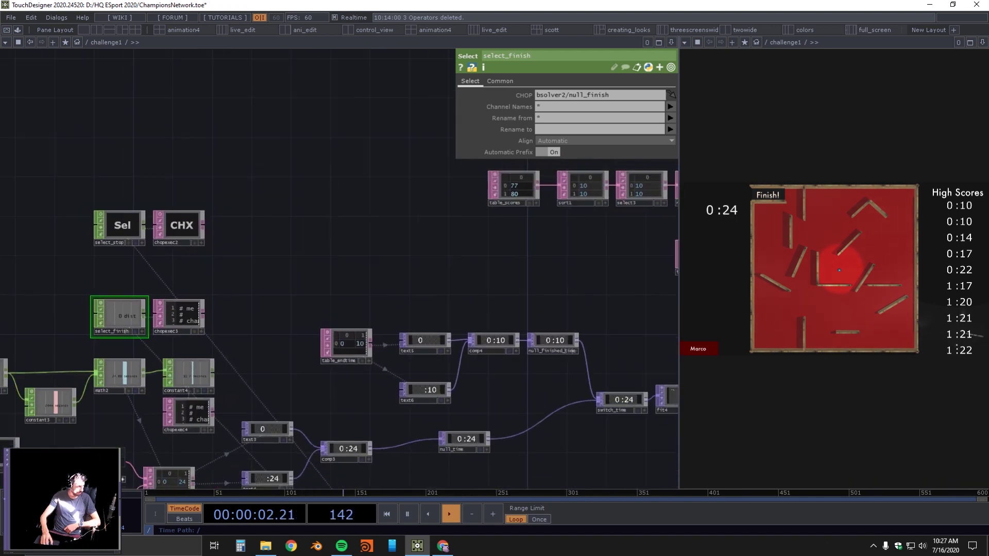
{"action": "scroll", "coordinate": [368, 379], "scroll_direction": "up", "scroll_amount": 2}
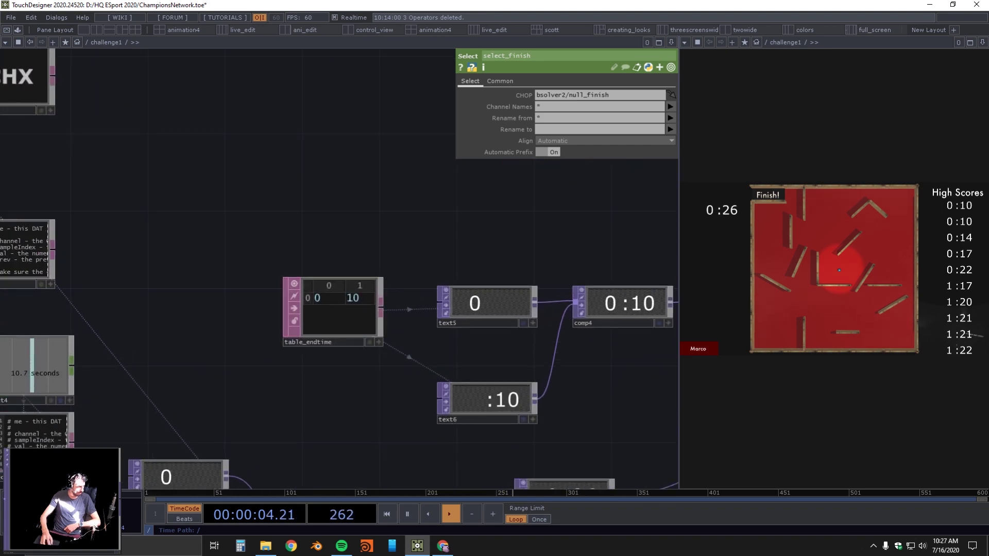
{"action": "left_click_drag", "start_coordinate": [355, 381], "coordinate": [388, 188]}
{"action": "scroll", "coordinate": [302, 290], "scroll_direction": "down", "scroll_amount": 2}
Review constant2's absTime.seconds expression and snapshot the input of constant3 to restart the game timer
{"action": "middle_click_drag", "start_coordinate": [65, 119], "coordinate": [336, 140]}
{"action": "left_click", "coordinate": [132, 206]}
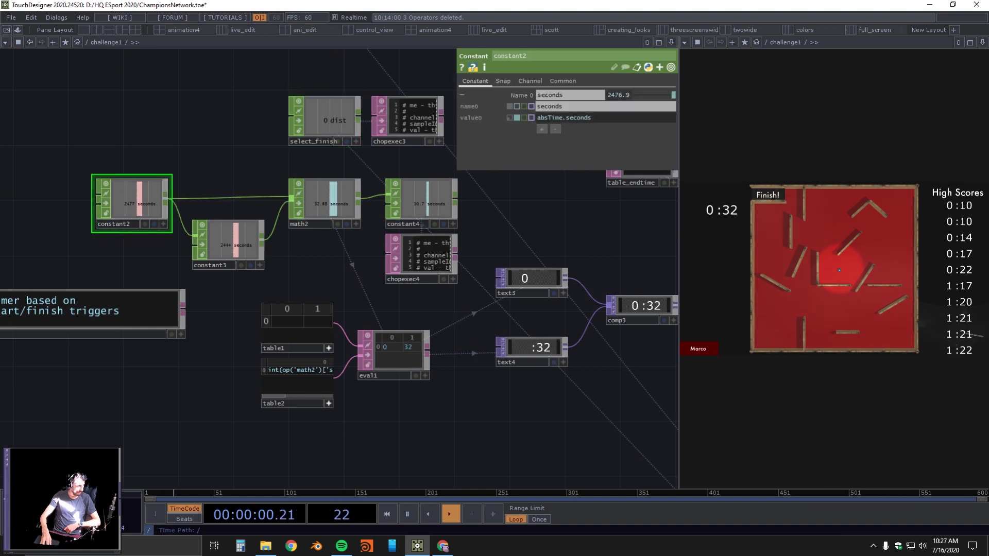
{"action": "left_click", "coordinate": [230, 245]}
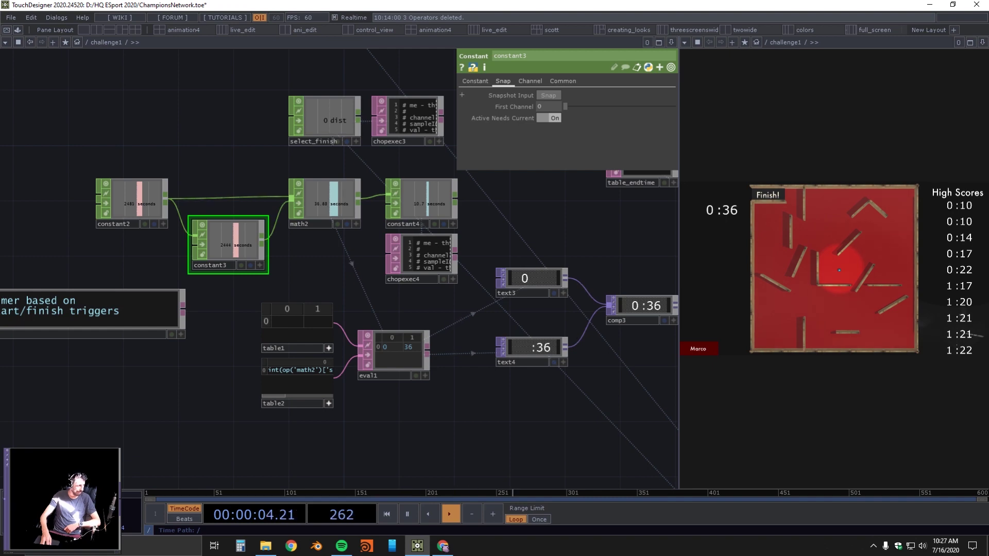
{"action": "left_click", "coordinate": [549, 95]}
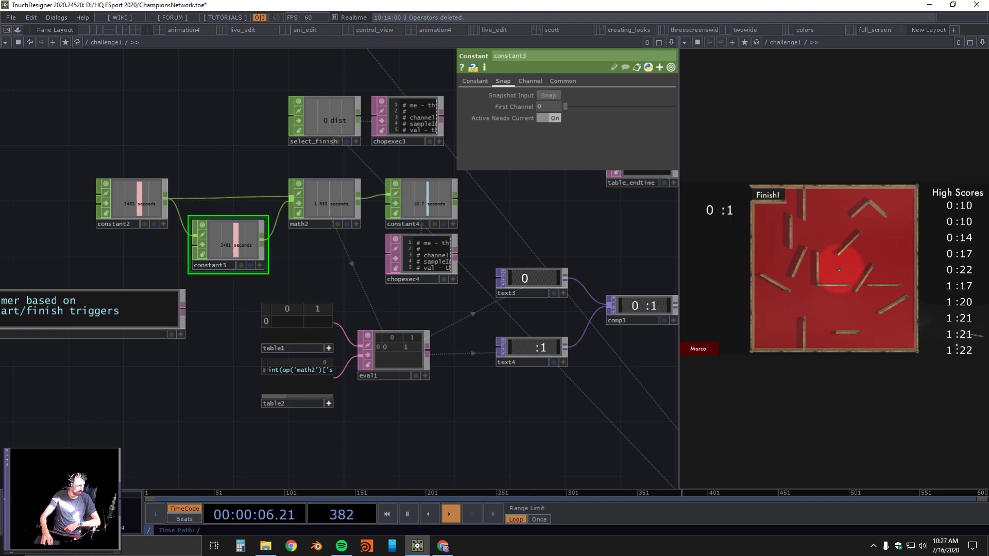
Examine the hand tracking channels of the leapmotion1 CHOP
{"action": "left_click_drag", "start_coordinate": [350, 274], "coordinate": [206, 202]}
{"action": "scroll", "coordinate": [206, 202], "scroll_direction": "down", "scroll_amount": 5}
{"action": "left_click_drag", "start_coordinate": [339, 349], "coordinate": [435, 183]}
{"action": "left_click_drag", "start_coordinate": [141, 218], "coordinate": [175, 227]}
{"action": "scroll", "coordinate": [175, 227], "scroll_direction": "up", "scroll_amount": 10}
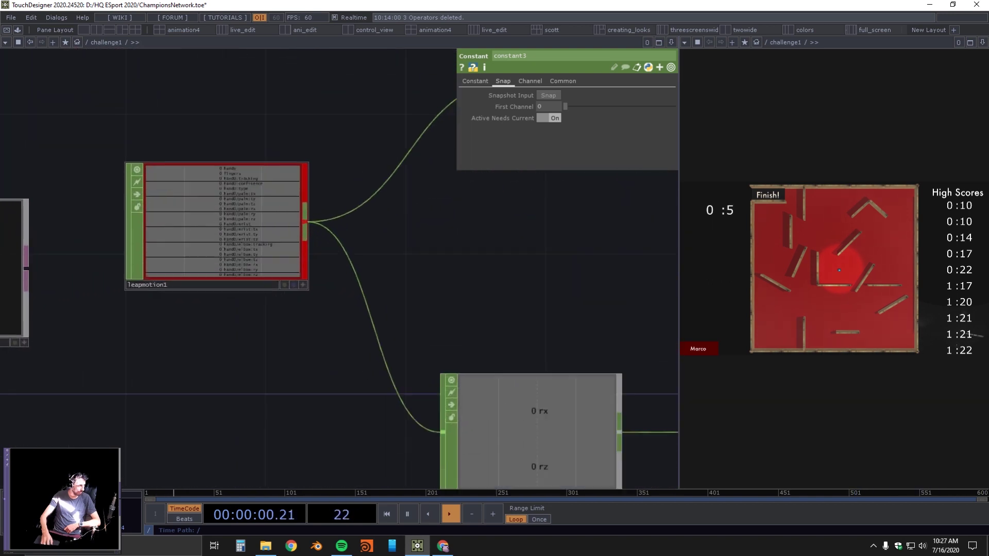
{"action": "left_click_drag", "start_coordinate": [497, 152], "coordinate": [298, 113]}
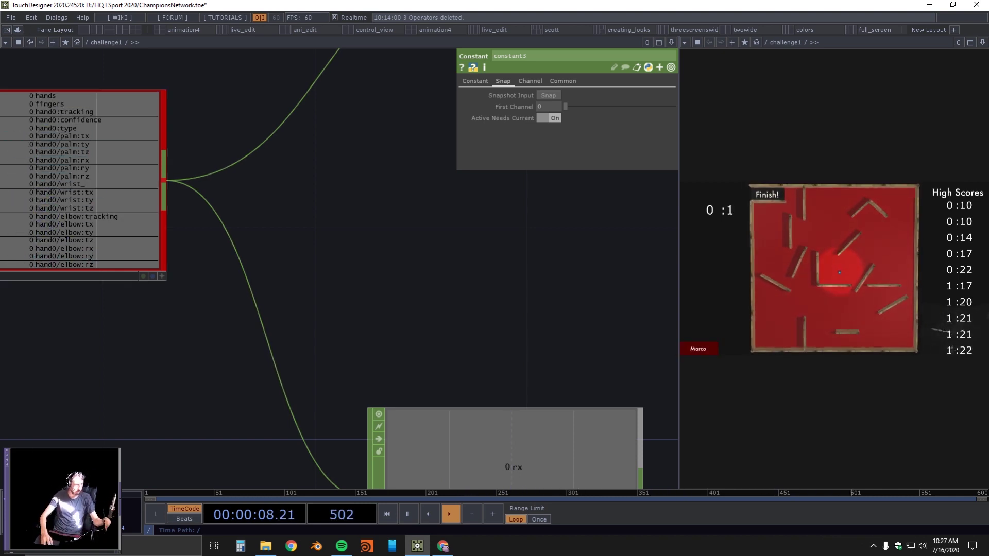
Examine the select1 and trigger1 hand detection chain and chopexec1's script that starts the solver and timer
{"action": "scroll", "coordinate": [293, 195], "scroll_direction": "down", "scroll_amount": 2}
{"action": "scroll", "coordinate": [162, 456], "scroll_direction": "down", "scroll_amount": 4}
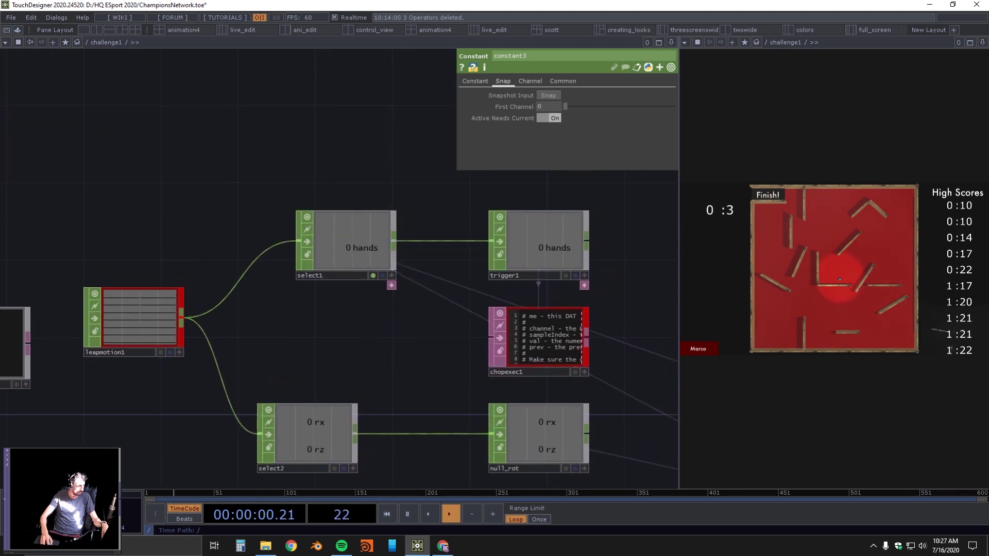
{"action": "left_click_drag", "start_coordinate": [412, 355], "coordinate": [247, 347]}
{"action": "scroll", "coordinate": [442, 334], "scroll_direction": "up", "scroll_amount": 5}
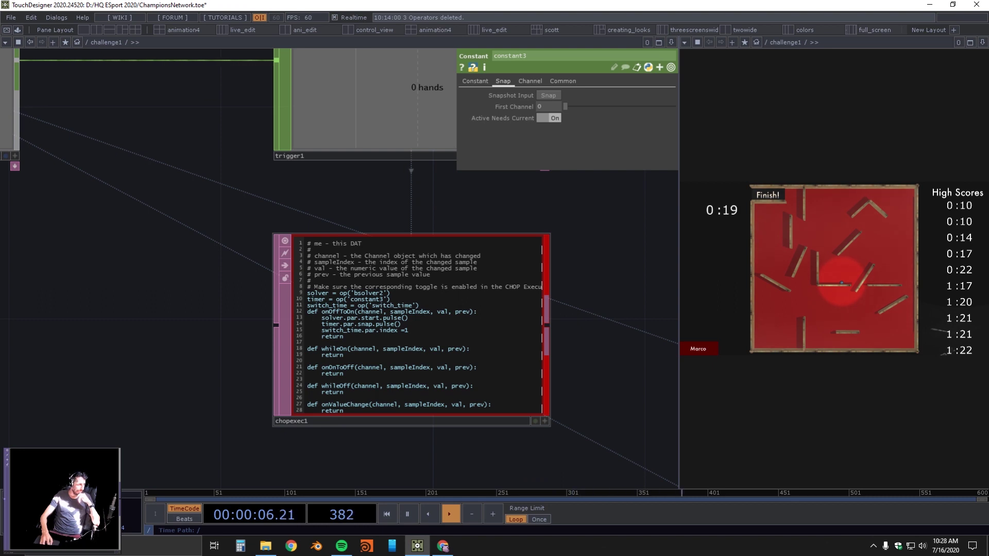
Examine the timer logic in constant2, the constant3 snapshot and math2's Subtract combination
{"action": "scroll", "coordinate": [335, 430], "scroll_direction": "down", "scroll_amount": 8}
{"action": "left_click_drag", "start_coordinate": [349, 247], "coordinate": [396, 360]}
{"action": "scroll", "coordinate": [397, 360], "scroll_direction": "down", "scroll_amount": 4}
{"action": "scroll", "coordinate": [301, 201], "scroll_direction": "up", "scroll_amount": 6}
{"action": "left_click", "coordinate": [286, 240]}
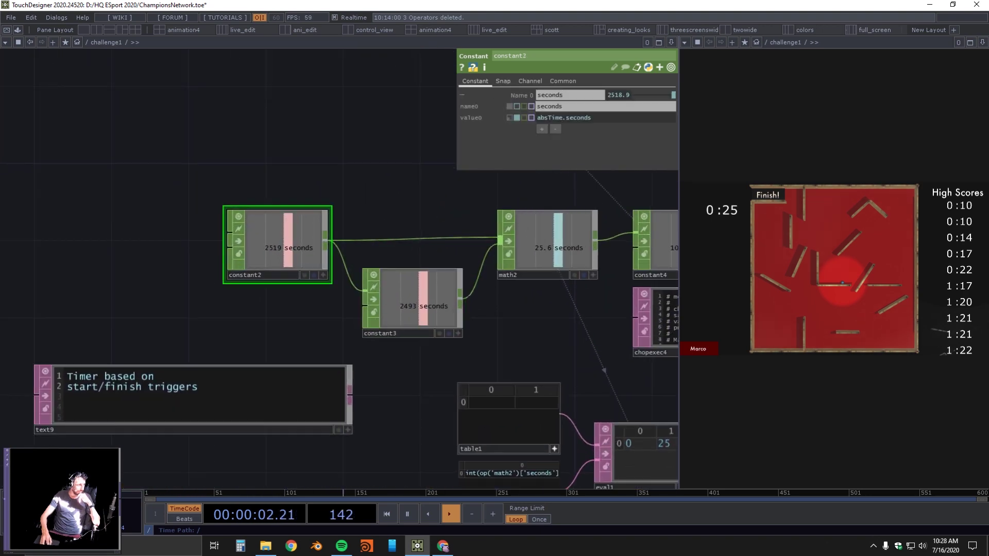
{"action": "left_click", "coordinate": [414, 300]}
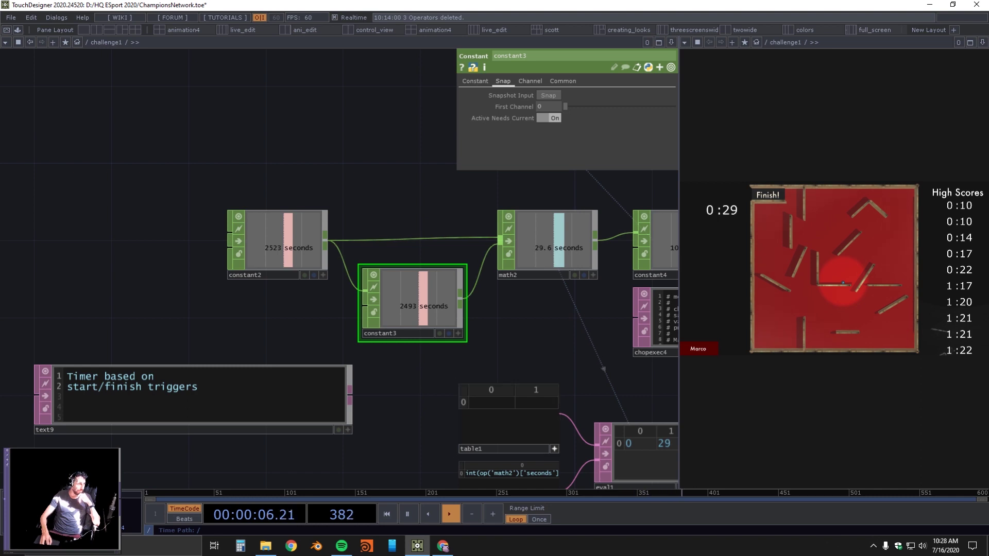
{"action": "left_click_drag", "start_coordinate": [485, 319], "coordinate": [400, 345]}
{"action": "left_click", "coordinate": [463, 269]}
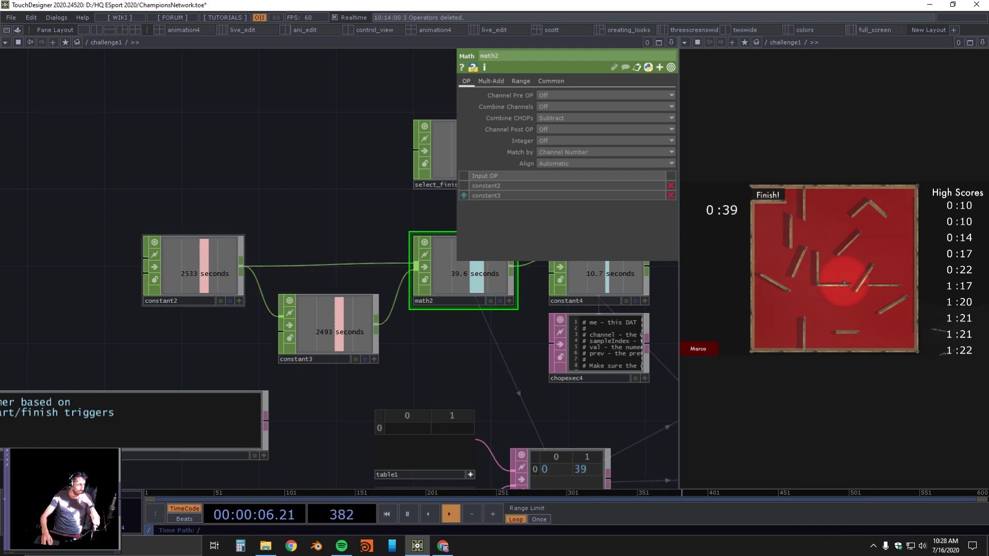
Examine constant4's snapshot settings and chopexec4's script that appends the value to table_scores
{"action": "left_click_drag", "start_coordinate": [428, 345], "coordinate": [302, 348]}
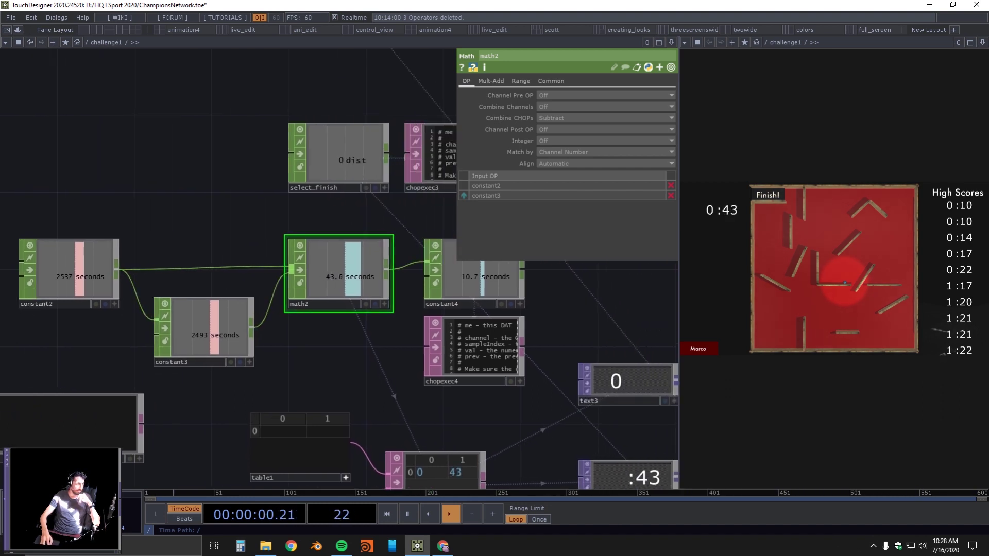
{"action": "left_click_drag", "start_coordinate": [396, 343], "coordinate": [319, 315]}
{"action": "left_click", "coordinate": [394, 263]}
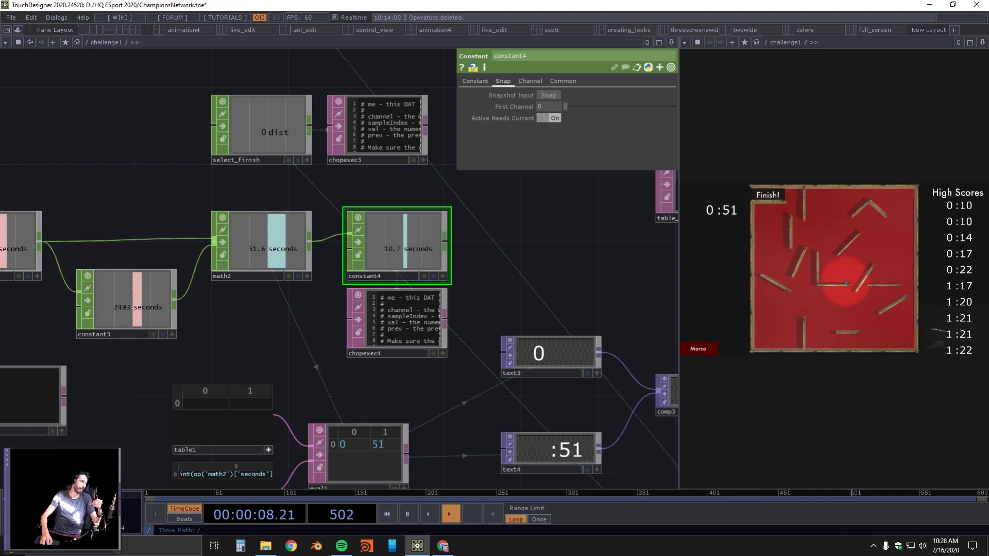
{"action": "scroll", "coordinate": [394, 329], "scroll_direction": "up", "scroll_amount": 5}
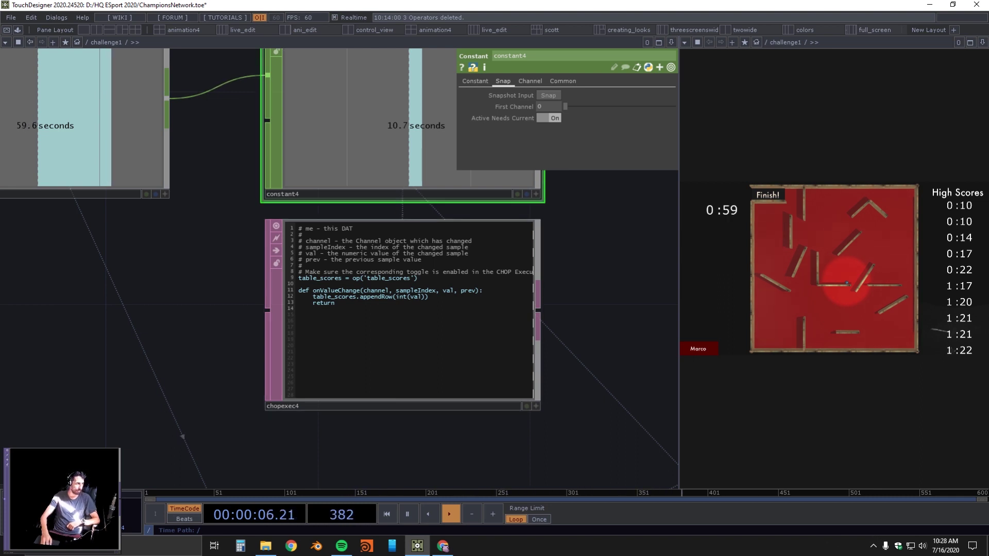
{"action": "scroll", "coordinate": [412, 270], "scroll_direction": "down", "scroll_amount": 5}
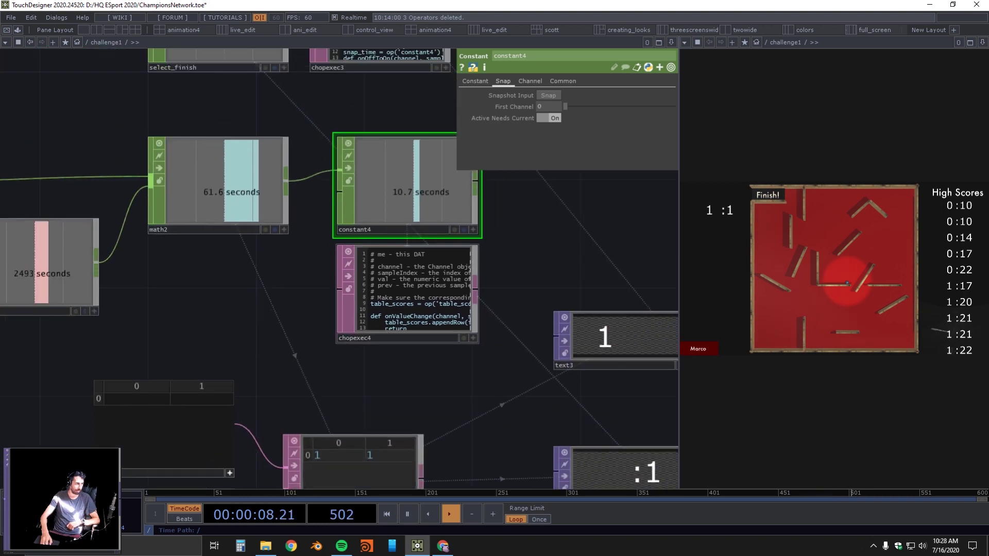
Examine the recorded times in table_scores and their sorted order in sort1
{"action": "left_click_drag", "start_coordinate": [494, 272], "coordinate": [314, 399]}
{"action": "scroll", "coordinate": [314, 400], "scroll_direction": "down", "scroll_amount": 5}
{"action": "left_click_drag", "start_coordinate": [402, 392], "coordinate": [283, 326]}
{"action": "scroll", "coordinate": [327, 294], "scroll_direction": "down", "scroll_amount": 5}
{"action": "scroll", "coordinate": [456, 175], "scroll_direction": "up", "scroll_amount": 10}
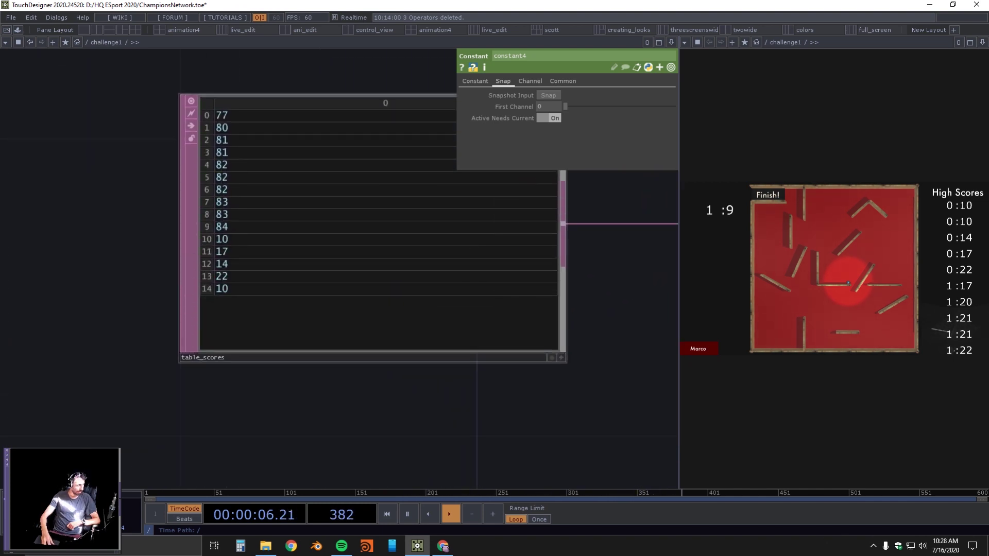
{"action": "scroll", "coordinate": [222, 243], "scroll_direction": "down", "scroll_amount": 5}
{"action": "left_click_drag", "start_coordinate": [459, 319], "coordinate": [256, 355]}
{"action": "left_click_drag", "start_coordinate": [345, 297], "coordinate": [307, 298]}
{"action": "scroll", "coordinate": [291, 271], "scroll_direction": "up", "scroll_amount": 4}
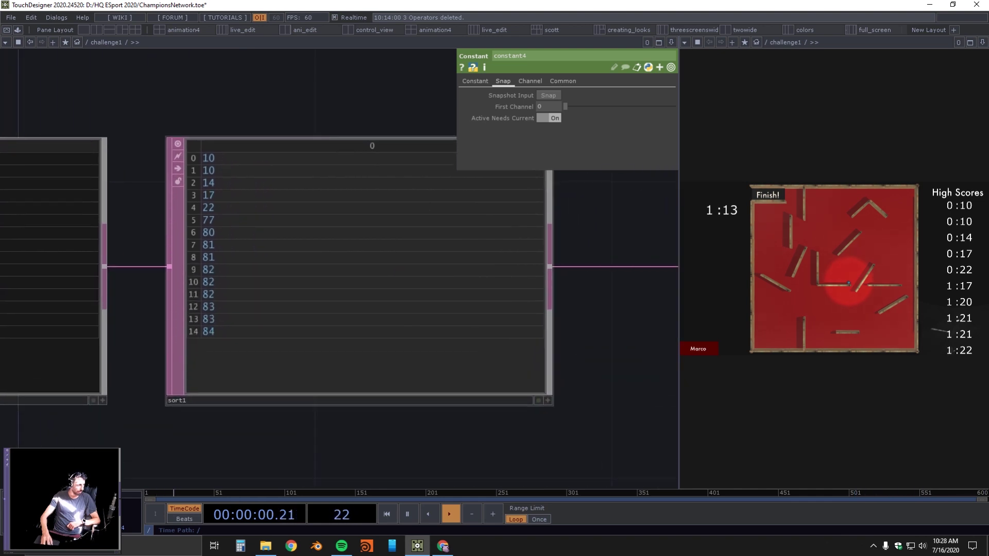
Examine sort1's numeric ordering settings and select3's start and end row index
{"action": "left_click", "coordinate": [370, 147]}
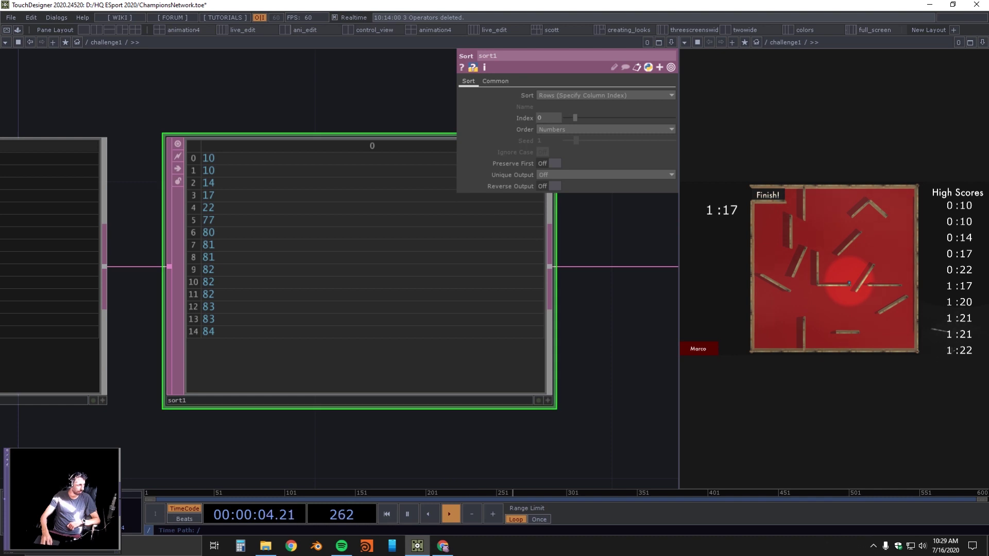
{"action": "left_click_drag", "start_coordinate": [638, 314], "coordinate": [54, 298]}
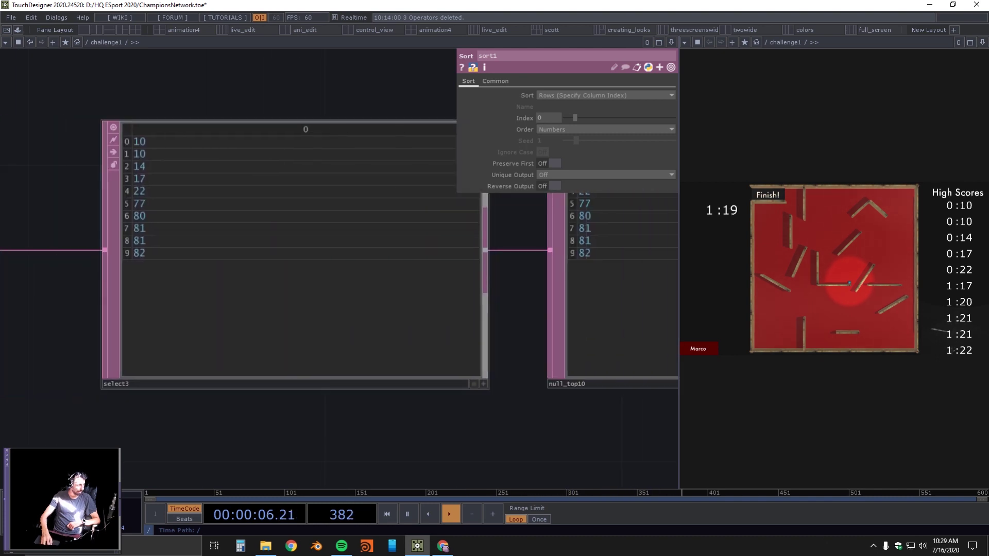
{"action": "left_click", "coordinate": [309, 301]}
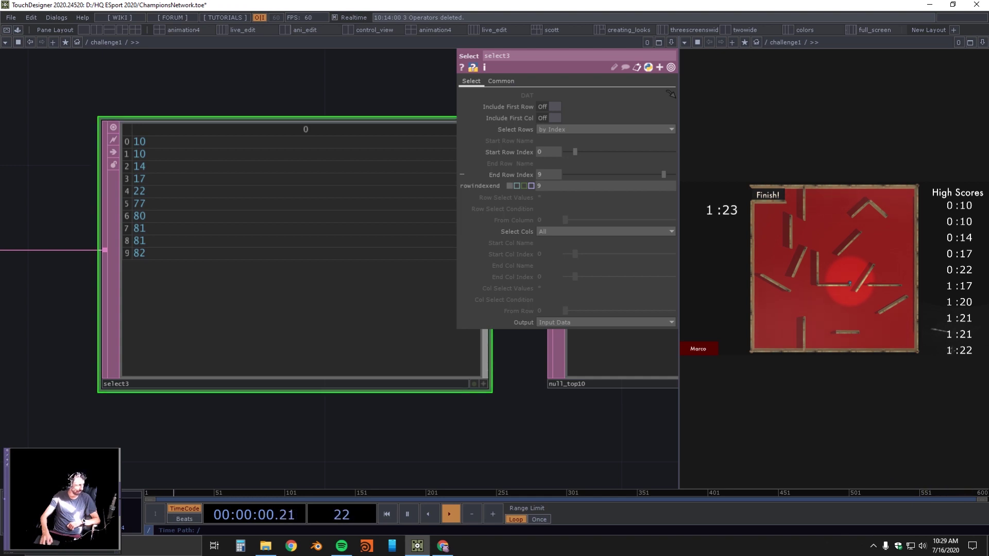
Examine null_top10's output and table4's int(me.inputCell/60) expression that feeds eval2
{"action": "left_click_drag", "start_coordinate": [374, 433], "coordinate": [185, 429]}
{"action": "scroll", "coordinate": [313, 422], "scroll_direction": "down", "scroll_amount": 2}
{"action": "left_click_drag", "start_coordinate": [395, 405], "coordinate": [262, 239]}
{"action": "scroll", "coordinate": [292, 335], "scroll_direction": "down", "scroll_amount": 4}
{"action": "left_click_drag", "start_coordinate": [381, 371], "coordinate": [349, 318]}
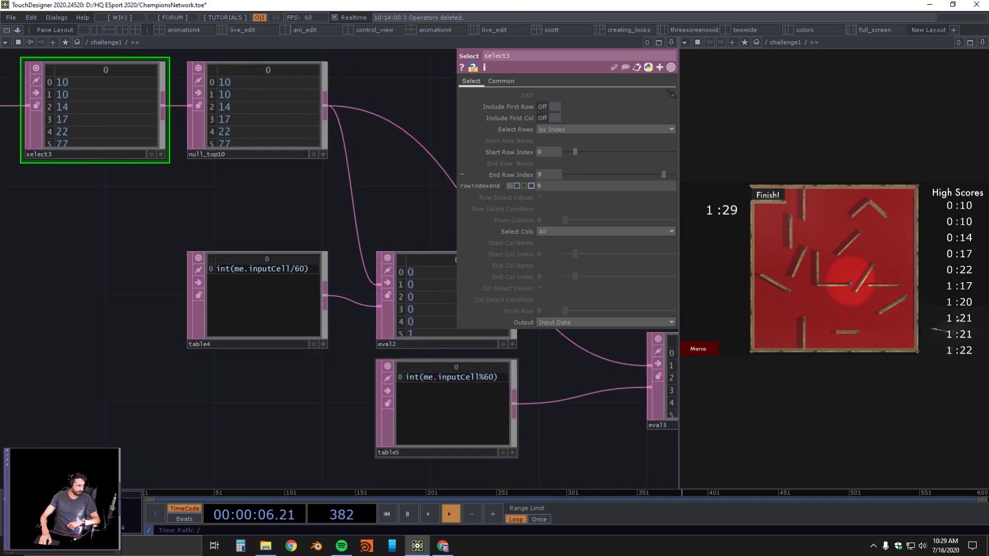
{"action": "scroll", "coordinate": [439, 316], "scroll_direction": "up", "scroll_amount": 3}
{"action": "scroll", "coordinate": [155, 288], "scroll_direction": "up", "scroll_amount": 2}
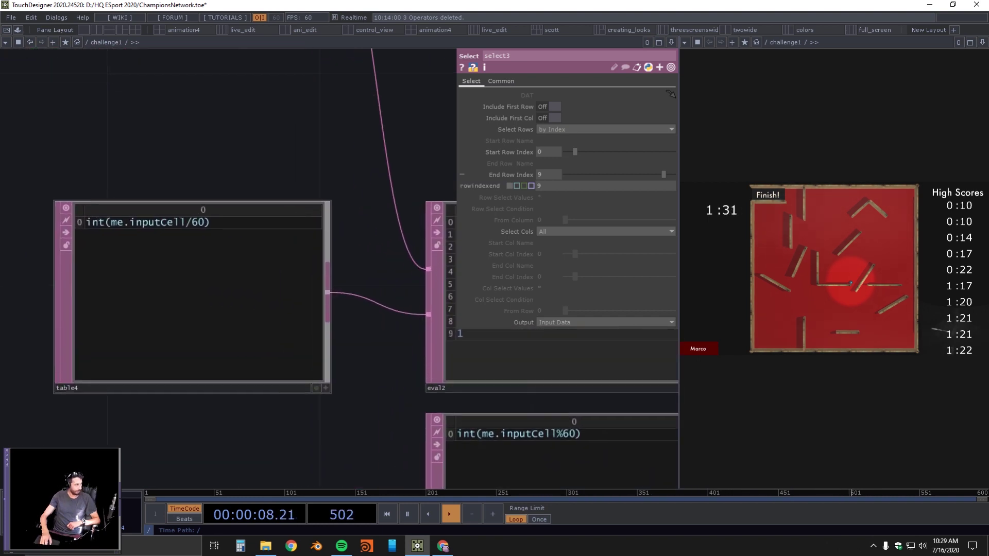
{"action": "left_click", "coordinate": [155, 288]}
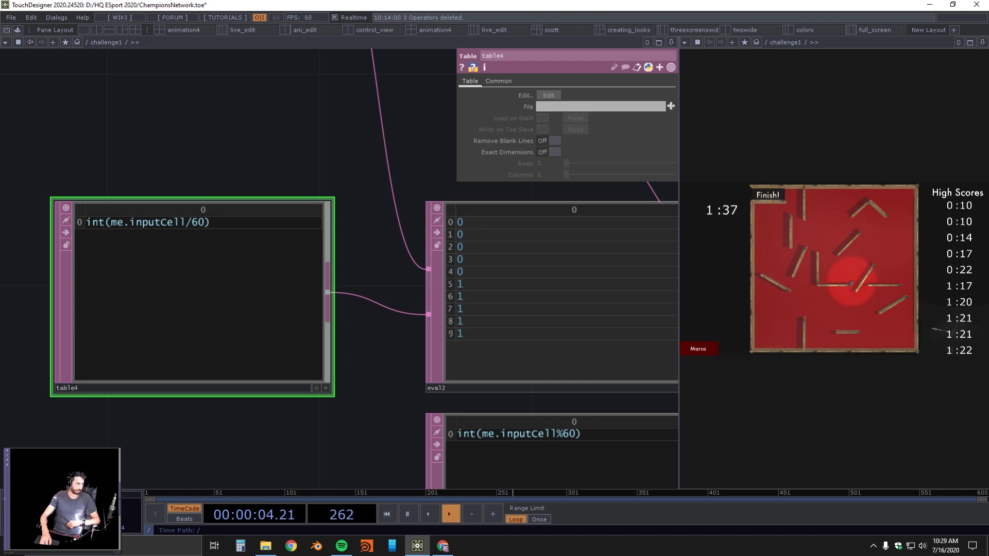
{"action": "scroll", "coordinate": [209, 225], "scroll_direction": "down", "scroll_amount": 4}
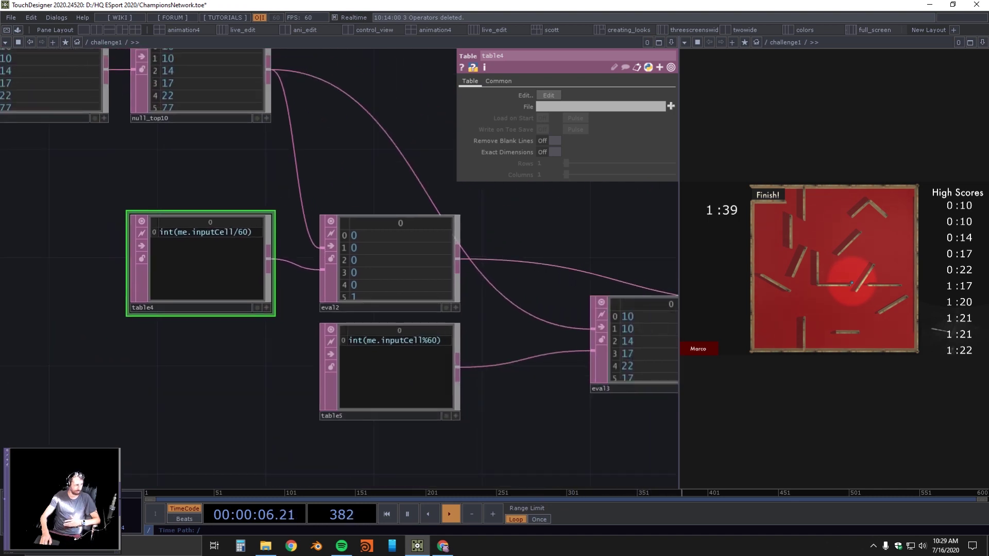
Examine table5's int(me.inputCell%60) expression and the values it produces in eval3
{"action": "scroll", "coordinate": [426, 406], "scroll_direction": "up", "scroll_amount": 4}
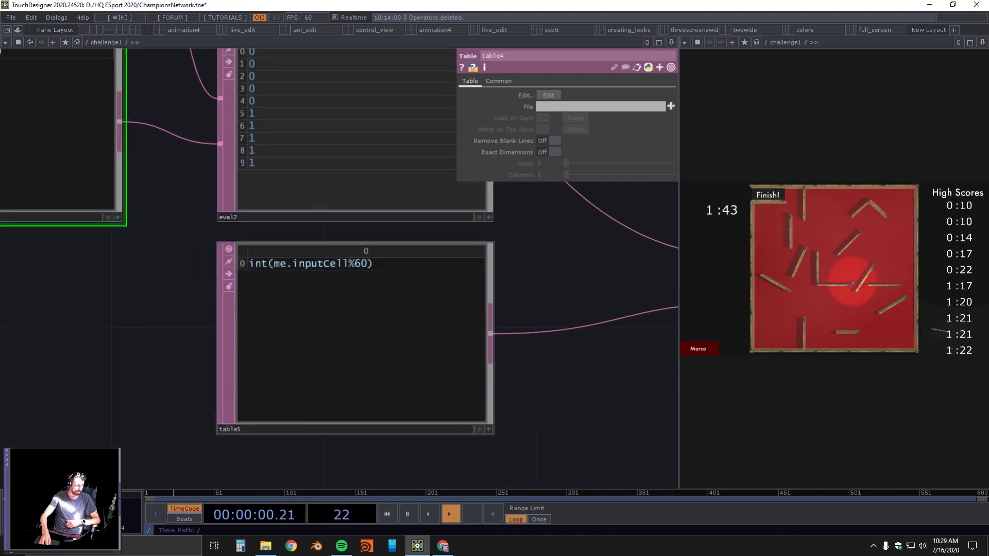
{"action": "scroll", "coordinate": [358, 297], "scroll_direction": "down", "scroll_amount": 2}
{"action": "left_click_drag", "start_coordinate": [484, 356], "coordinate": [345, 353]}
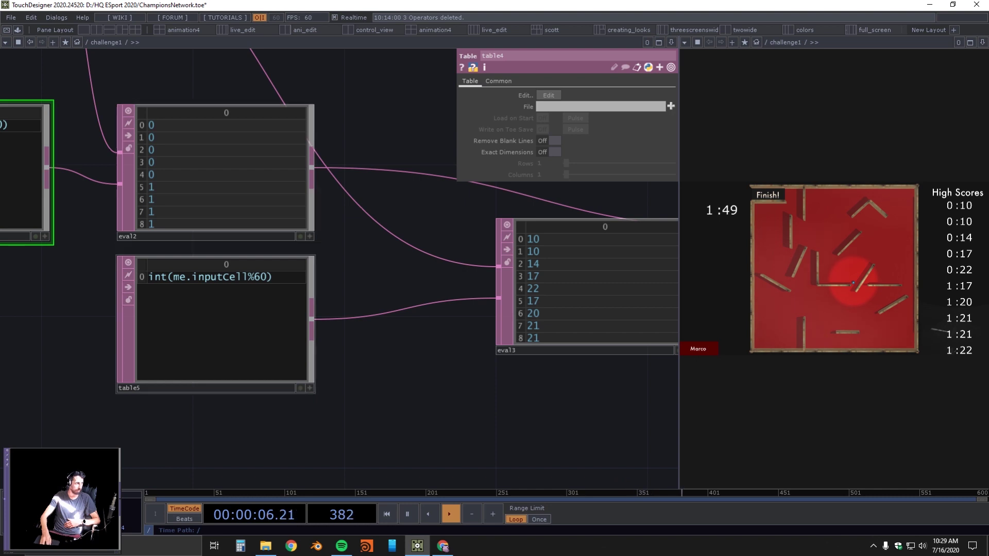
{"action": "left_click_drag", "start_coordinate": [438, 361], "coordinate": [300, 377]}
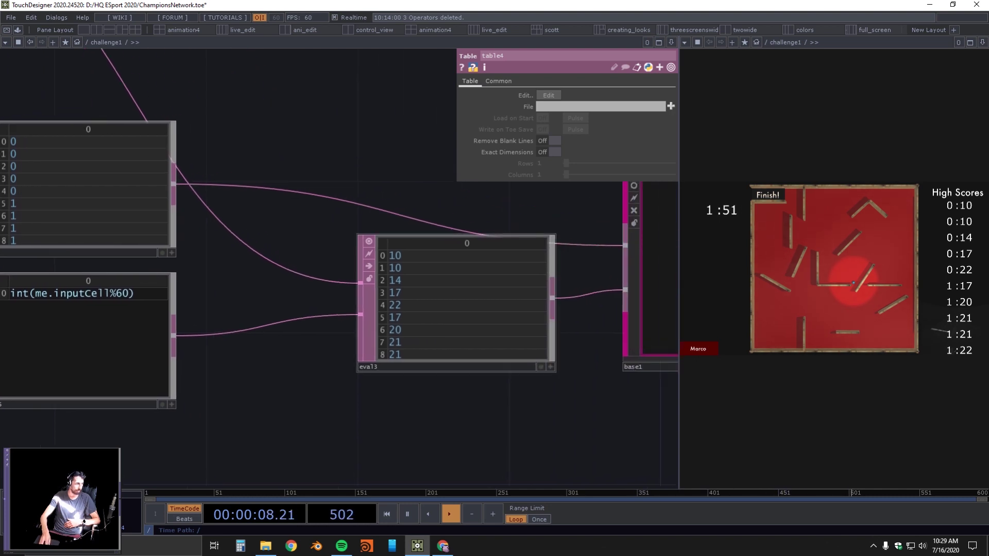
{"action": "scroll", "coordinate": [275, 360], "scroll_direction": "down", "scroll_amount": 2}
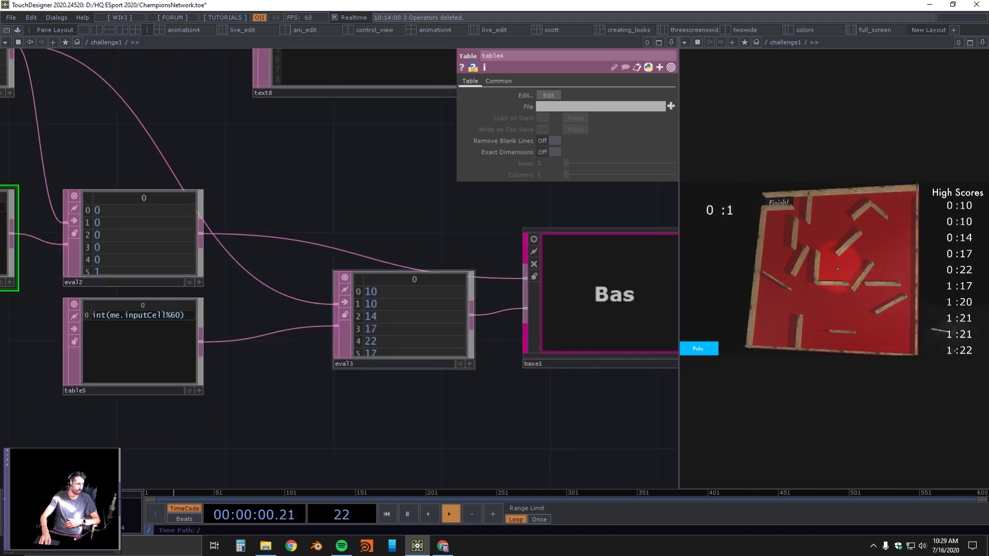
{"action": "left_click_drag", "start_coordinate": [396, 330], "coordinate": [368, 357]}
Enter the base1 component and examine how merge1 combines in1 and in2 by appending columns
{"action": "double_click", "coordinate": [592, 330]}
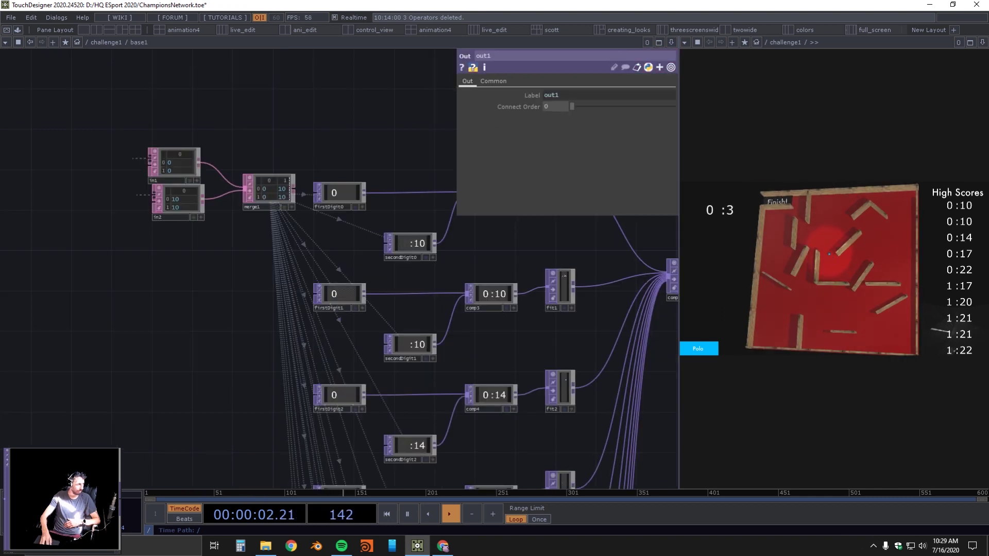
{"action": "scroll", "coordinate": [191, 151], "scroll_direction": "up", "scroll_amount": 6}
{"action": "left_click", "coordinate": [457, 246]}
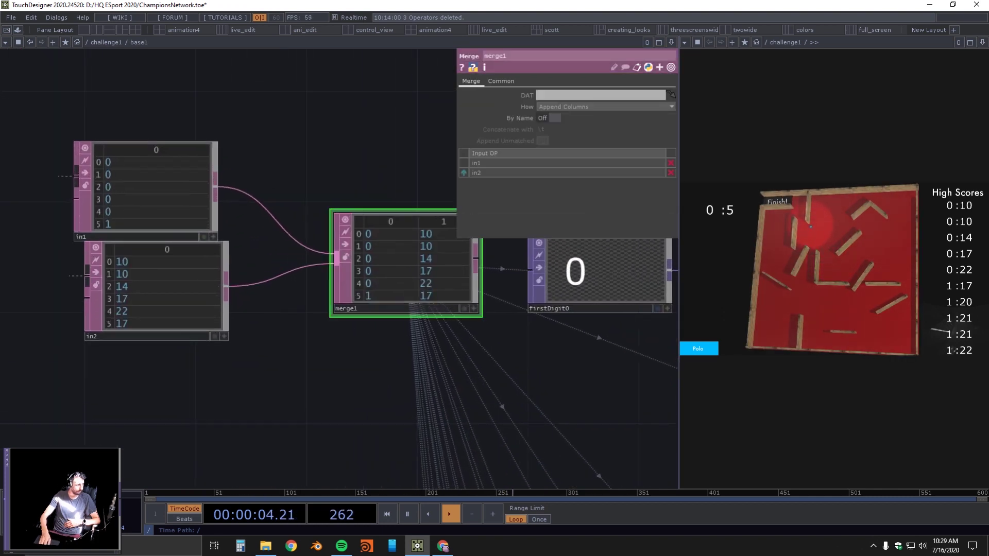
{"action": "scroll", "coordinate": [461, 242], "scroll_direction": "up", "scroll_amount": 1}
{"action": "scroll", "coordinate": [463, 231], "scroll_direction": "up", "scroll_amount": 2}
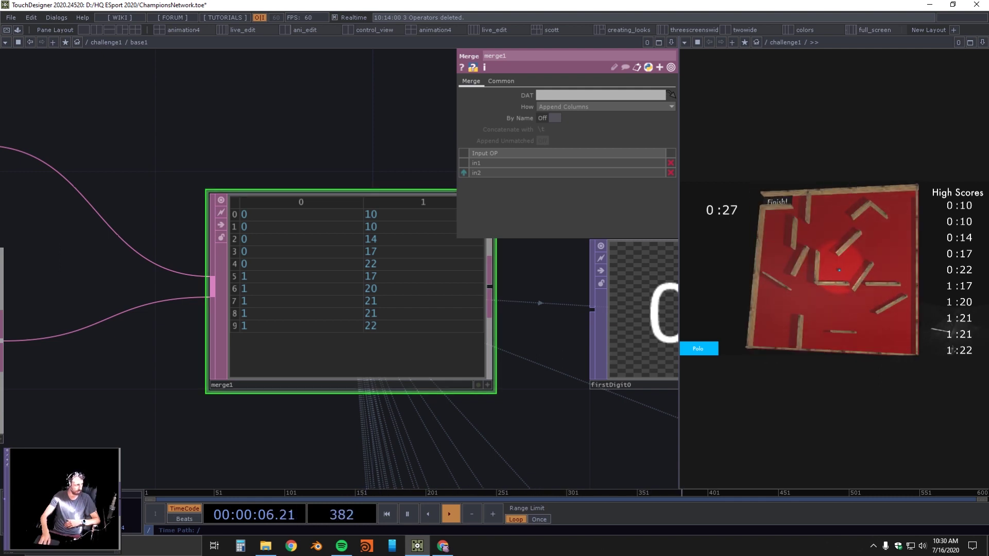
{"action": "scroll", "coordinate": [408, 382], "scroll_direction": "down", "scroll_amount": 5}
Examine the firstDigit0 and secondDigit0 text settings, including their merge1 source, me.digits row, column index and text prefix
{"action": "left_click_drag", "start_coordinate": [489, 402], "coordinate": [338, 307]}
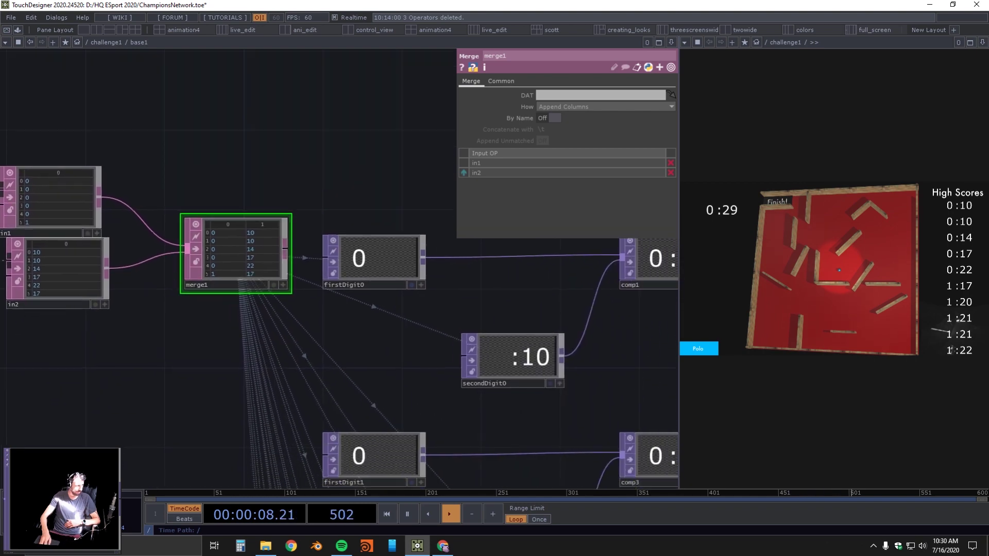
{"action": "scroll", "coordinate": [338, 307], "scroll_direction": "down", "scroll_amount": 4}
{"action": "left_click_drag", "start_coordinate": [413, 356], "coordinate": [320, 399]}
{"action": "scroll", "coordinate": [320, 400], "scroll_direction": "up", "scroll_amount": 5}
{"action": "scroll", "coordinate": [309, 380], "scroll_direction": "down", "scroll_amount": 3}
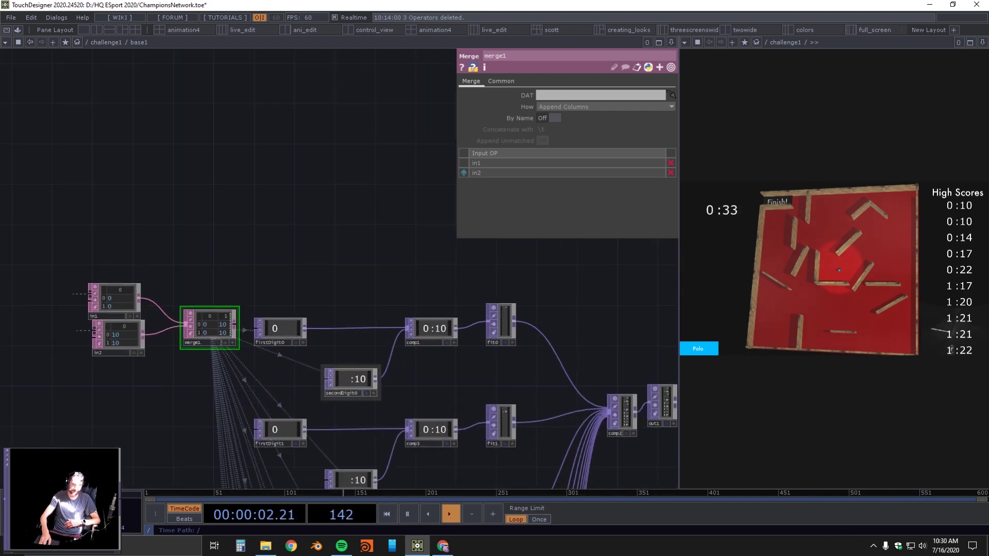
{"action": "scroll", "coordinate": [318, 365], "scroll_direction": "up", "scroll_amount": 3}
{"action": "left_click_drag", "start_coordinate": [380, 397], "coordinate": [282, 378]}
{"action": "left_click", "coordinate": [242, 298]}
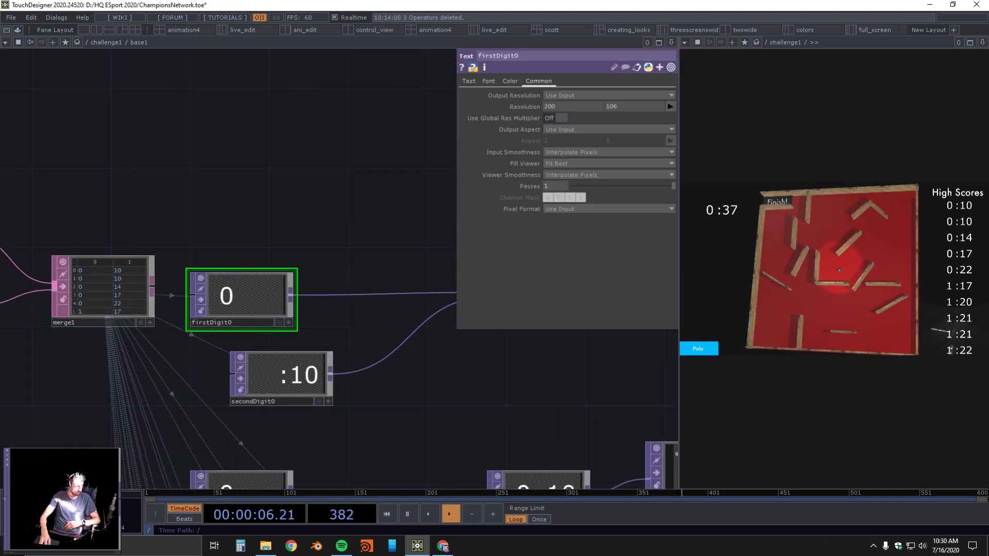
{"action": "left_click", "coordinate": [468, 81]}
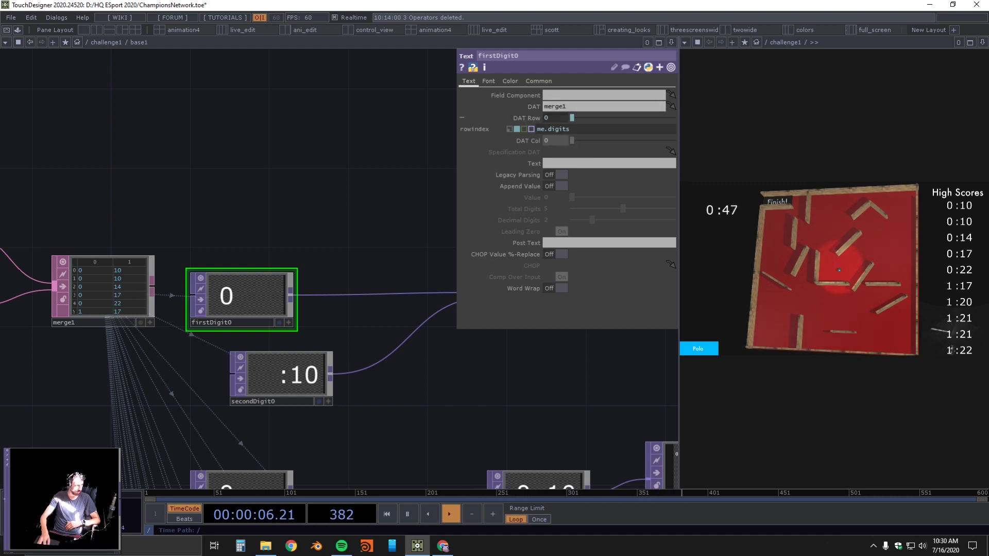
{"action": "left_click", "coordinate": [281, 376]}
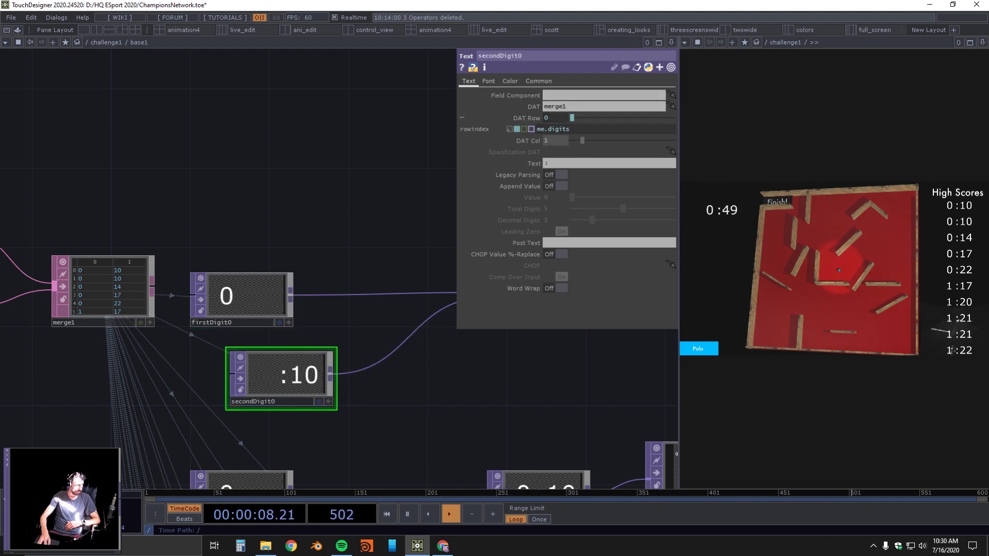
{"action": "left_click", "coordinate": [559, 164]}
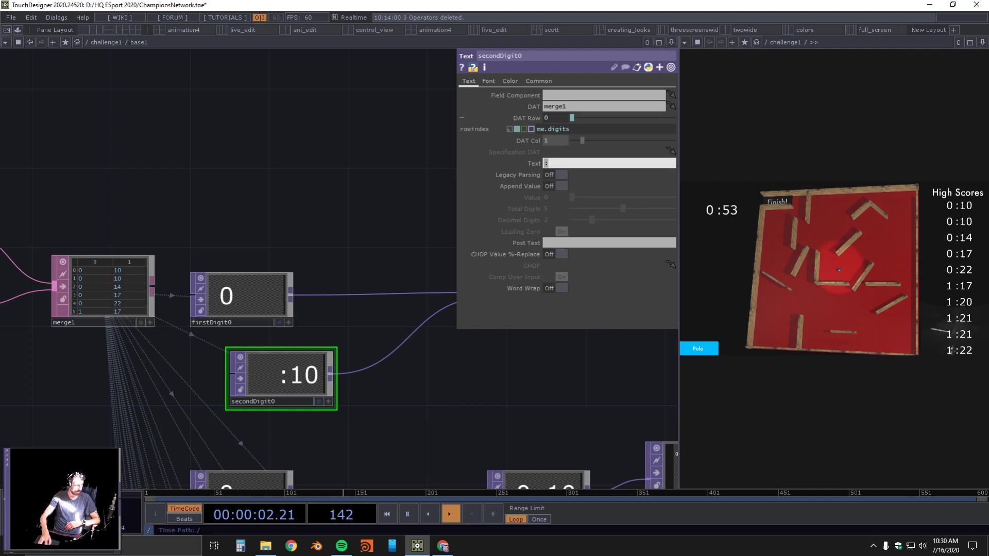
Examine the comp and fit0 layout of the score lines, and return to the challenge1 network
{"action": "left_click_drag", "start_coordinate": [445, 315], "coordinate": [197, 281]}
{"action": "scroll", "coordinate": [196, 281], "scroll_direction": "down", "scroll_amount": 5}
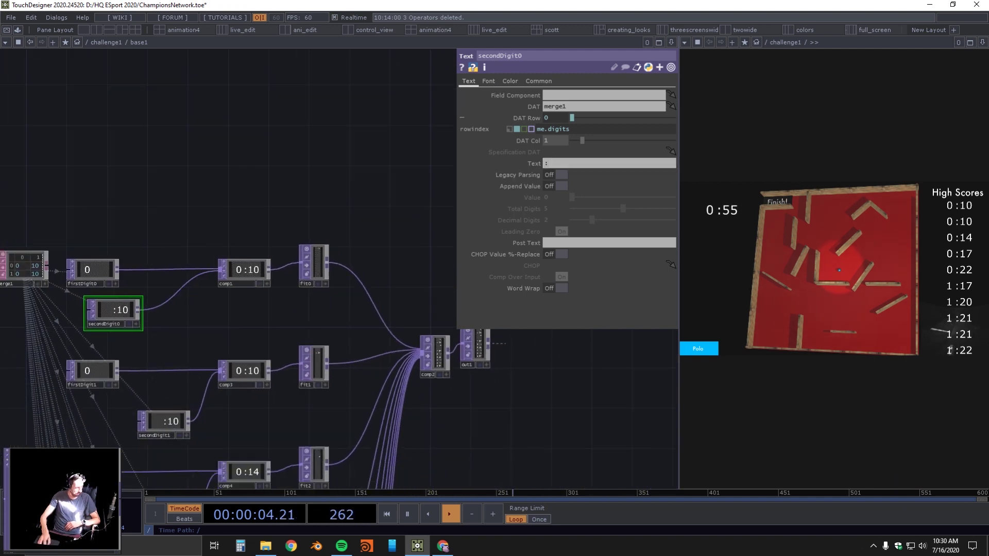
{"action": "scroll", "coordinate": [318, 258], "scroll_direction": "up", "scroll_amount": 6}
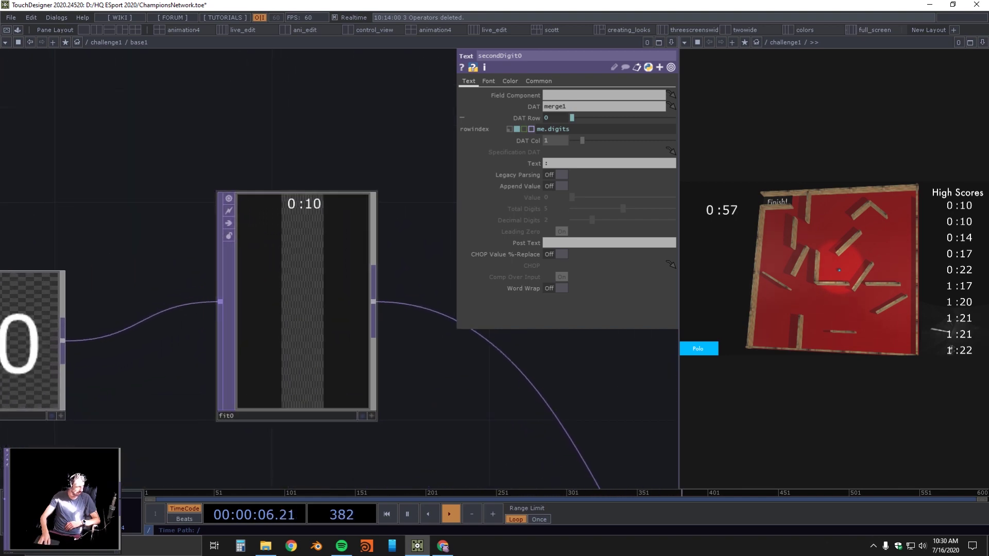
{"action": "scroll", "coordinate": [309, 257], "scroll_direction": "down", "scroll_amount": 10}
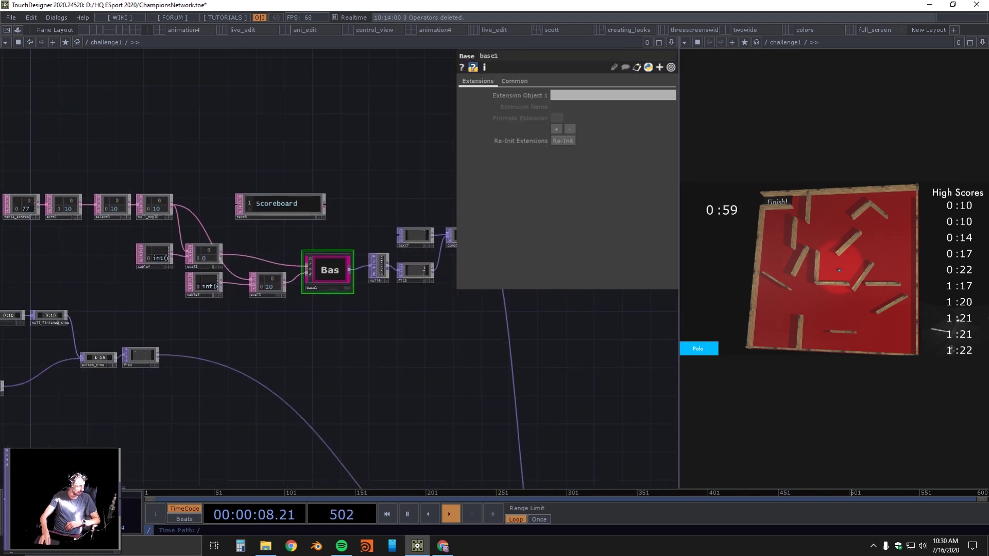
Examine how eval1 splits math2's seconds into the minutes and seconds shown by text3 and text4
{"action": "left_click_drag", "start_coordinate": [155, 309], "coordinate": [442, 279]}
{"action": "scroll", "coordinate": [105, 416], "scroll_direction": "up", "scroll_amount": 4}
{"action": "scroll", "coordinate": [108, 414], "scroll_direction": "up", "scroll_amount": 1}
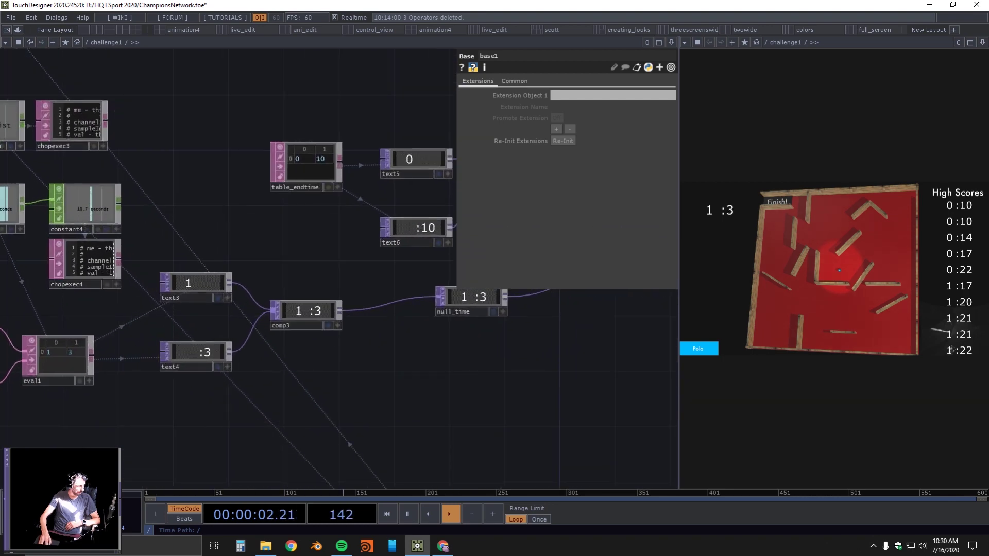
{"action": "left_click_drag", "start_coordinate": [109, 415], "coordinate": [280, 396]}
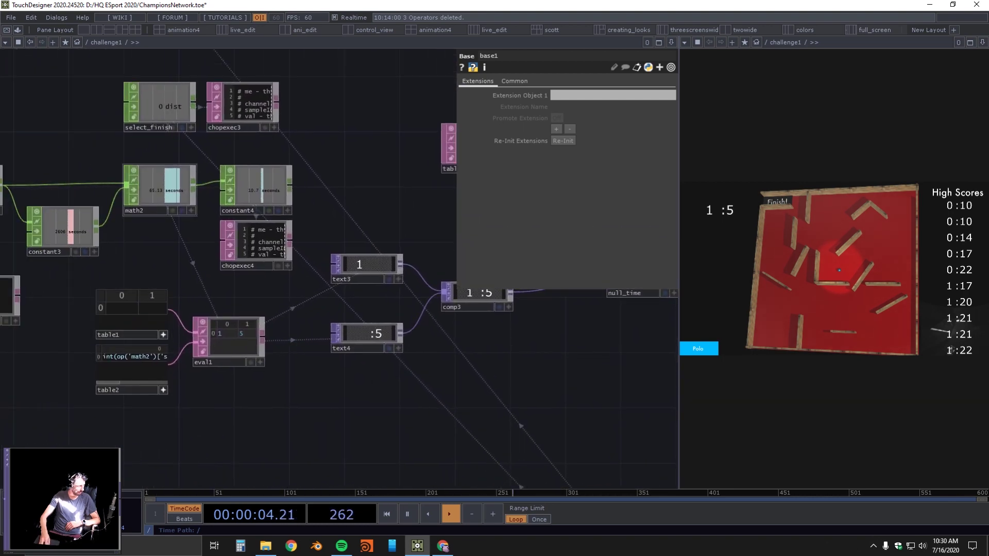
{"action": "scroll", "coordinate": [157, 185], "scroll_direction": "up", "scroll_amount": 3}
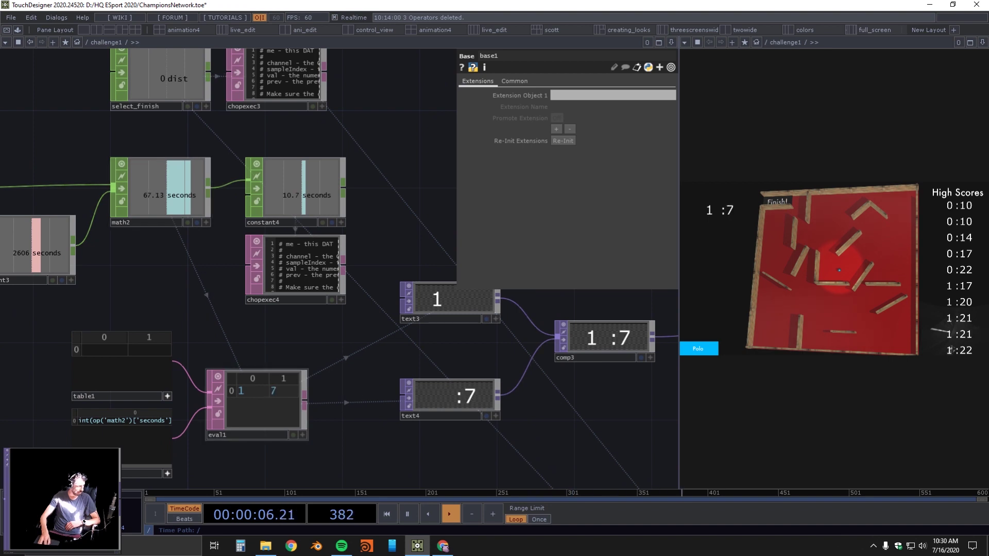
{"action": "left_click_drag", "start_coordinate": [196, 405], "coordinate": [155, 368]}
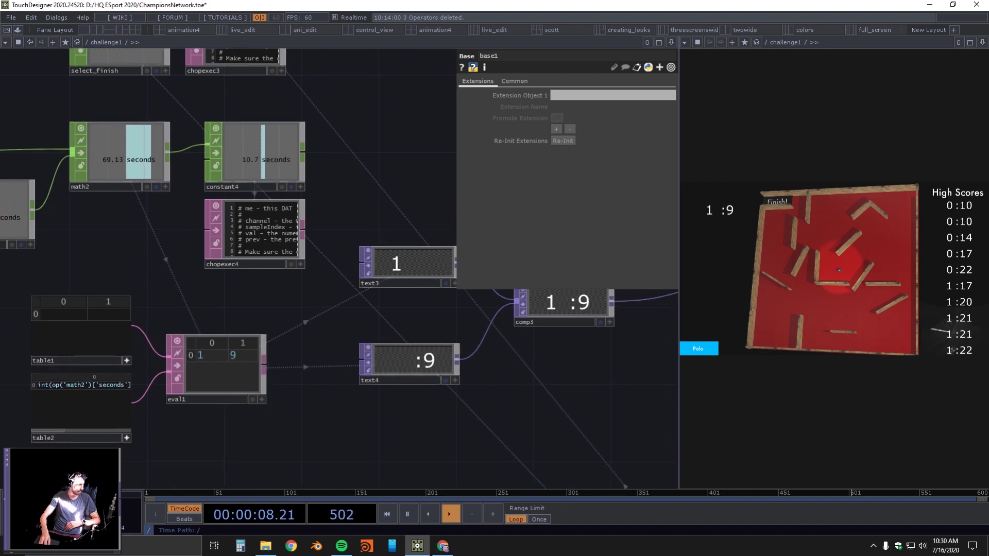
{"action": "scroll", "coordinate": [188, 364], "scroll_direction": "up", "scroll_amount": 2}
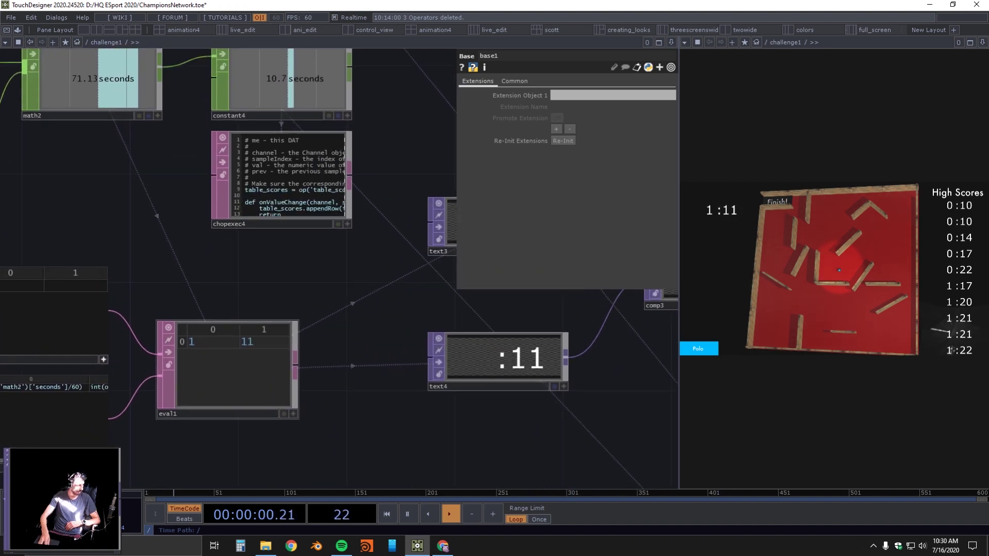
{"action": "left_click_drag", "start_coordinate": [451, 396], "coordinate": [193, 335]}
{"action": "scroll", "coordinate": [192, 335], "scroll_direction": "down", "scroll_amount": 4}
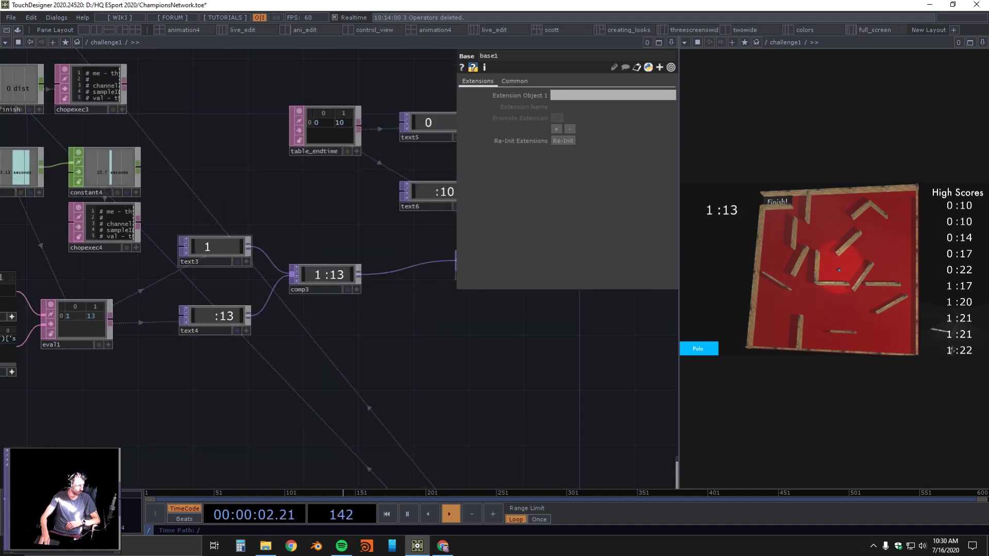
{"action": "left_click", "coordinate": [215, 251]}
{"action": "left_click", "coordinate": [215, 318]}
{"action": "left_click_drag", "start_coordinate": [386, 340], "coordinate": [144, 362]}
Follow the timer output through switch_time and fit4 to the final composite and the bg_fin null
{"action": "left_click_drag", "start_coordinate": [415, 278], "coordinate": [142, 315]}
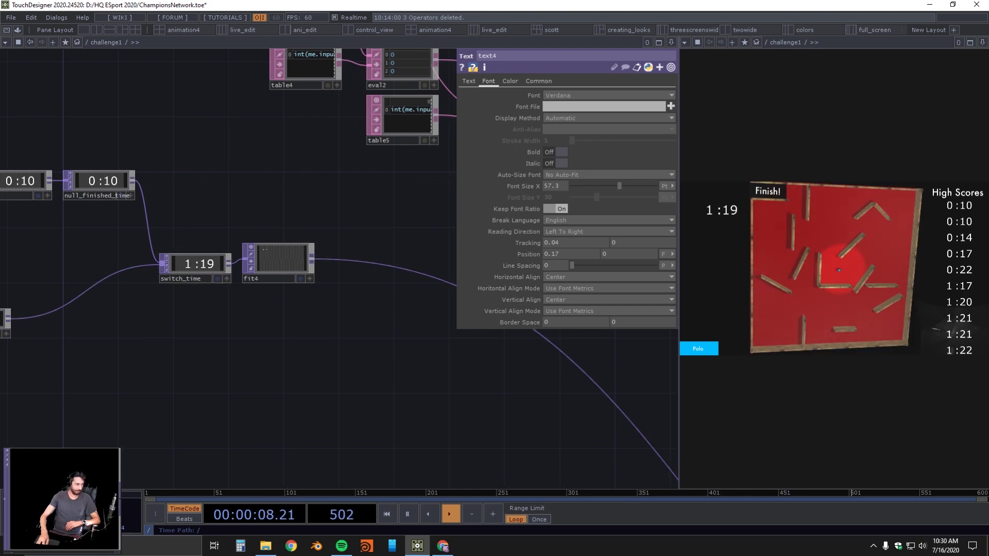
{"action": "left_click_drag", "start_coordinate": [438, 354], "coordinate": [340, 258]}
{"action": "scroll", "coordinate": [341, 258], "scroll_direction": "down", "scroll_amount": 5}
{"action": "left_click_drag", "start_coordinate": [649, 452], "coordinate": [484, 363]}
{"action": "scroll", "coordinate": [484, 363], "scroll_direction": "up", "scroll_amount": 4}
{"action": "scroll", "coordinate": [456, 342], "scroll_direction": "up", "scroll_amount": 5}
{"action": "left_click_drag", "start_coordinate": [309, 329], "coordinate": [502, 289]}
{"action": "left_click", "coordinate": [396, 258]}
{"action": "scroll", "coordinate": [440, 370], "scroll_direction": "down", "scroll_amount": 7}
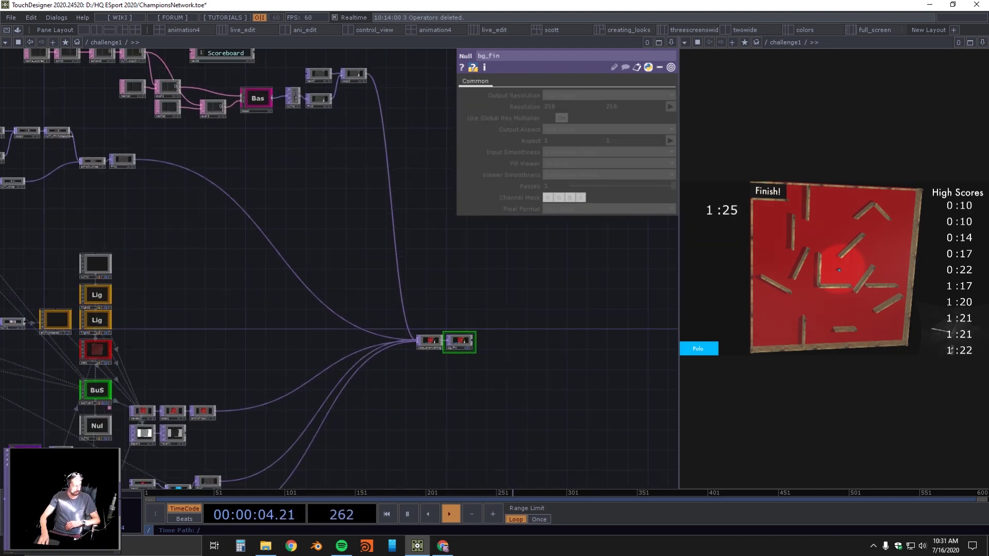
{"action": "left_click_drag", "start_coordinate": [440, 370], "coordinate": [595, 305]}
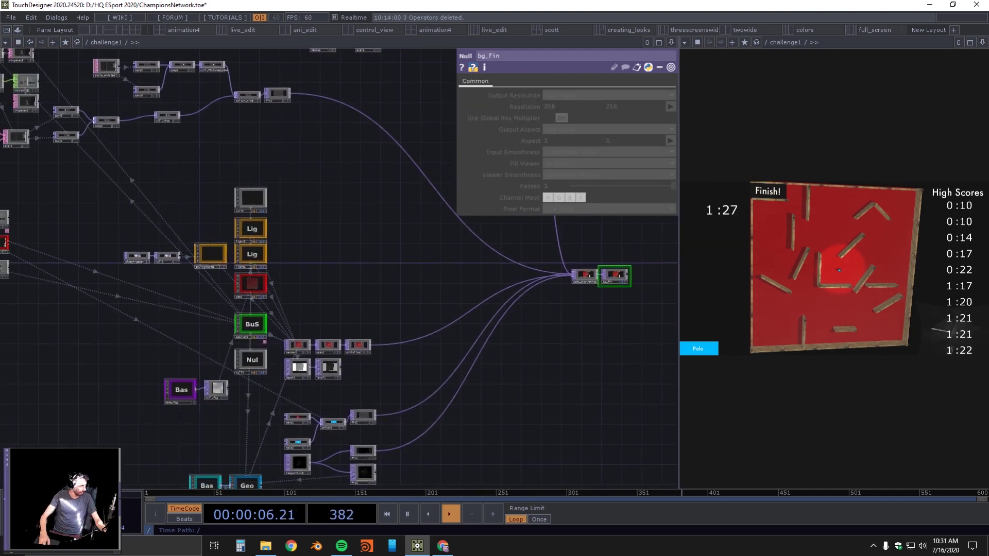
Examine the SleepingBear image source and null1 that feed the environment light
{"action": "scroll", "coordinate": [115, 267], "scroll_direction": "up", "scroll_amount": 6}
{"action": "left_click", "coordinate": [240, 206]}
{"action": "left_click_drag", "start_coordinate": [329, 298], "coordinate": [218, 344]}
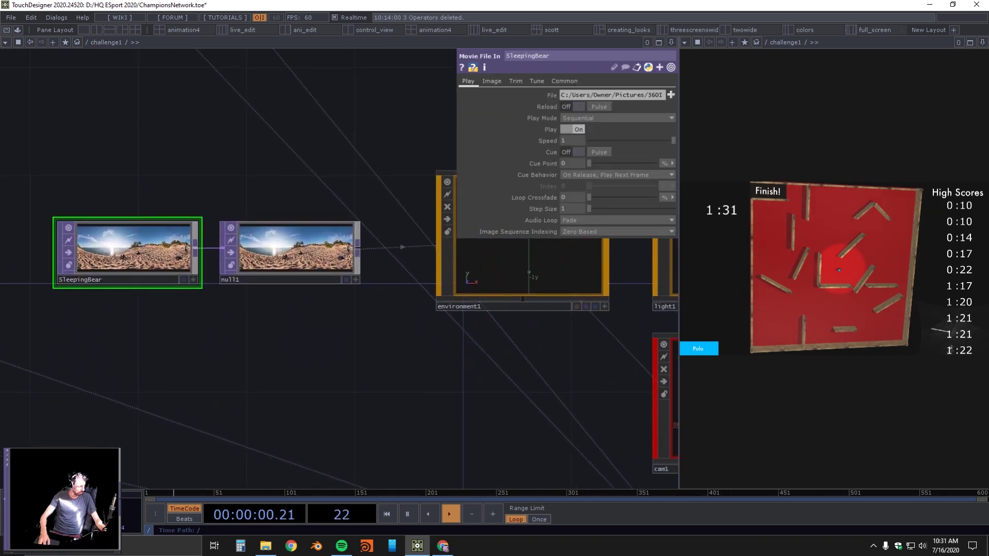
Inspect environment1's light settings with its null1 environment map, and turn off the node's viewer
{"action": "scroll", "coordinate": [121, 377], "scroll_direction": "down", "scroll_amount": 5}
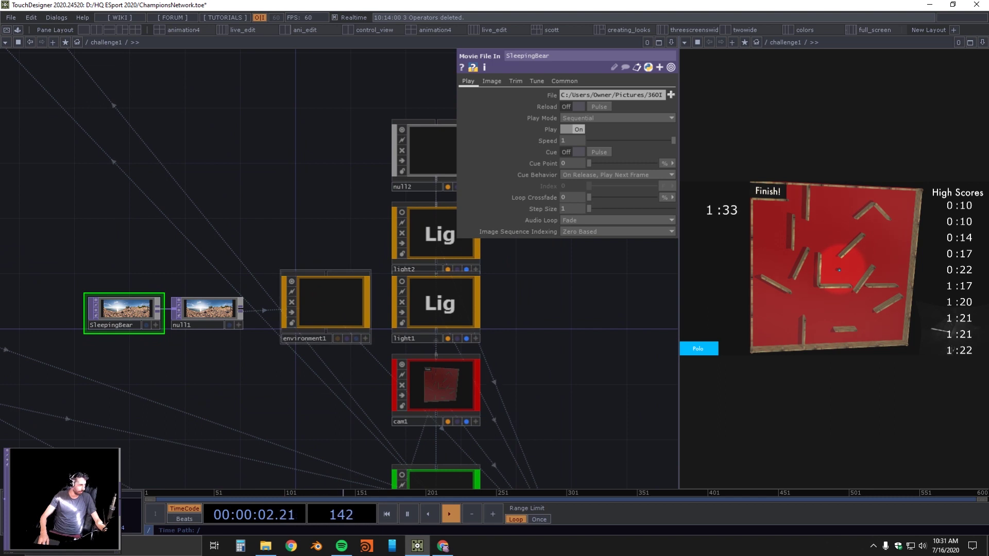
{"action": "left_click", "coordinate": [326, 308]}
{"action": "left_click", "coordinate": [291, 281]}
{"action": "left_click_drag", "start_coordinate": [308, 232], "coordinate": [256, 235]}
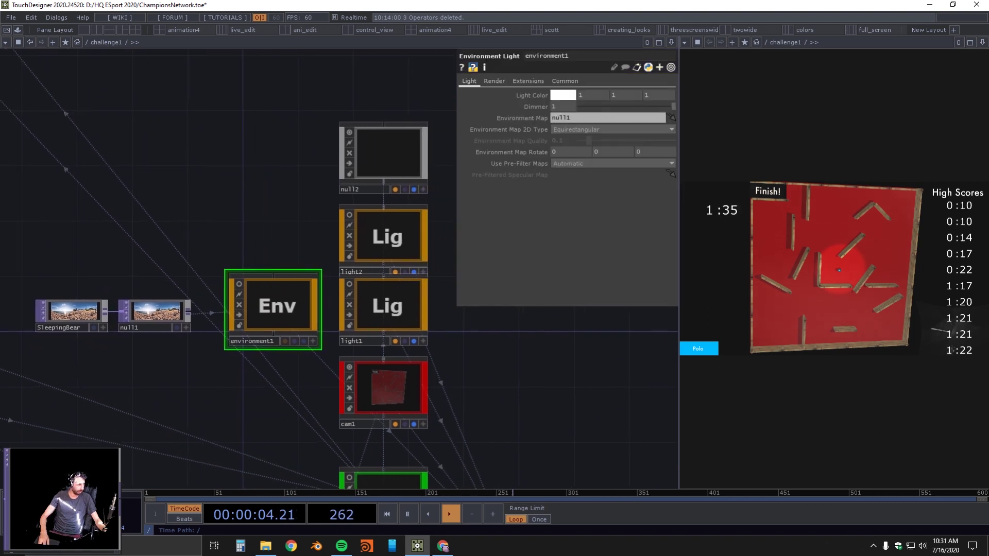
Examine null2's translate expressions that reference bsolver2/object2
{"action": "left_click_drag", "start_coordinate": [332, 309], "coordinate": [280, 261]}
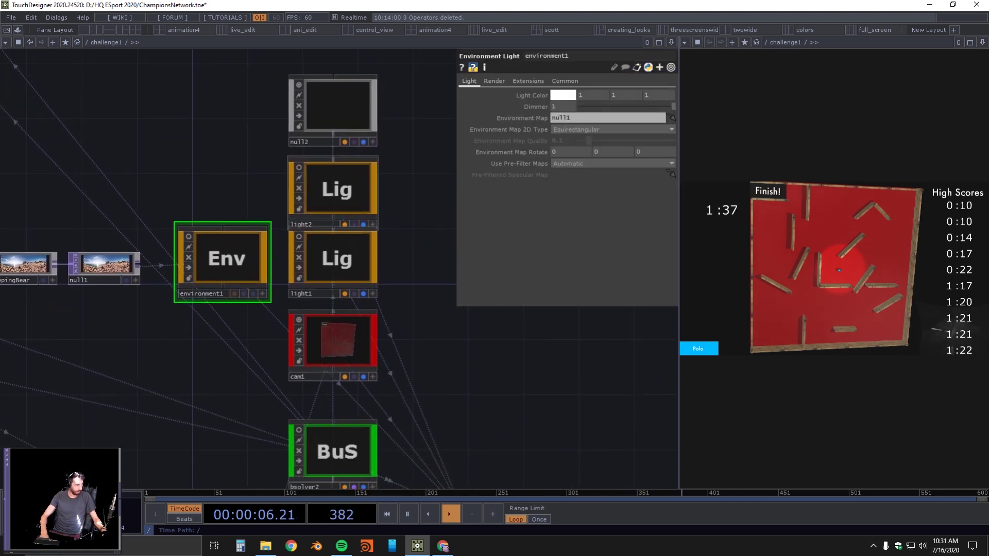
{"action": "left_click", "coordinate": [335, 192]}
{"action": "left_click", "coordinate": [335, 108]}
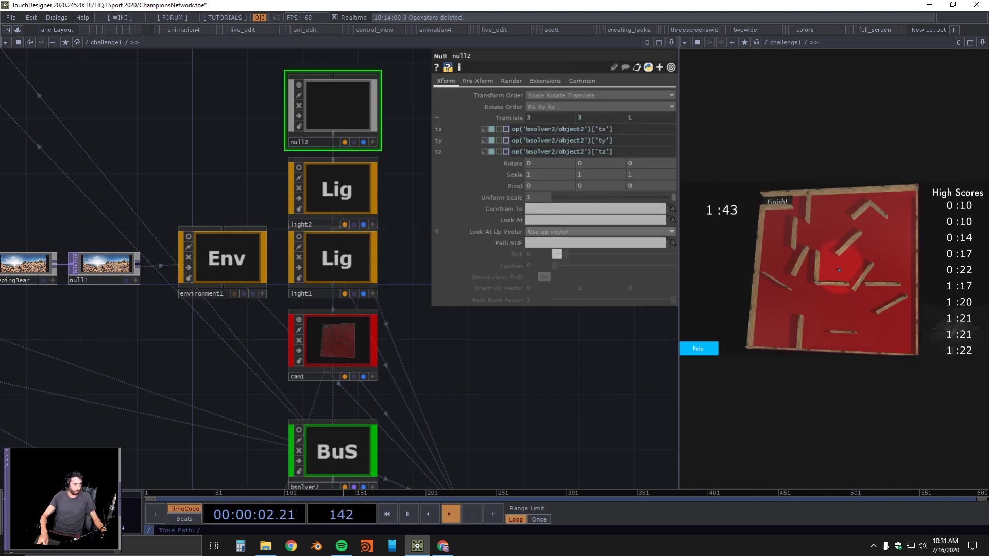
Go inside bsolver2 and examine object2's target object actor2 and its position output setting
{"action": "left_click", "coordinate": [337, 452]}
{"action": "key", "text": "i"}
{"action": "left_click_drag", "start_coordinate": [259, 403], "coordinate": [500, 214]}
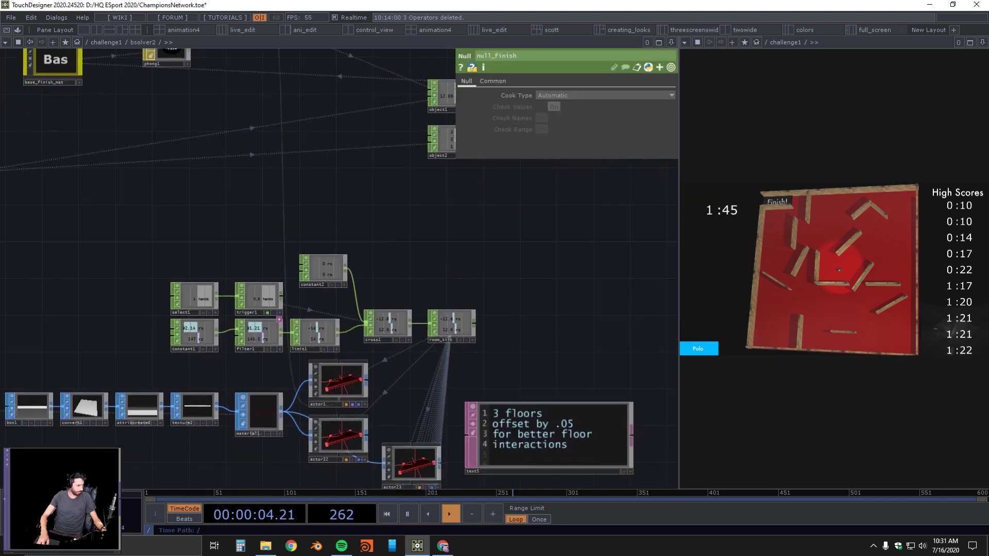
{"action": "scroll", "coordinate": [500, 214], "scroll_direction": "down", "scroll_amount": 3}
{"action": "scroll", "coordinate": [444, 273], "scroll_direction": "up", "scroll_amount": 6}
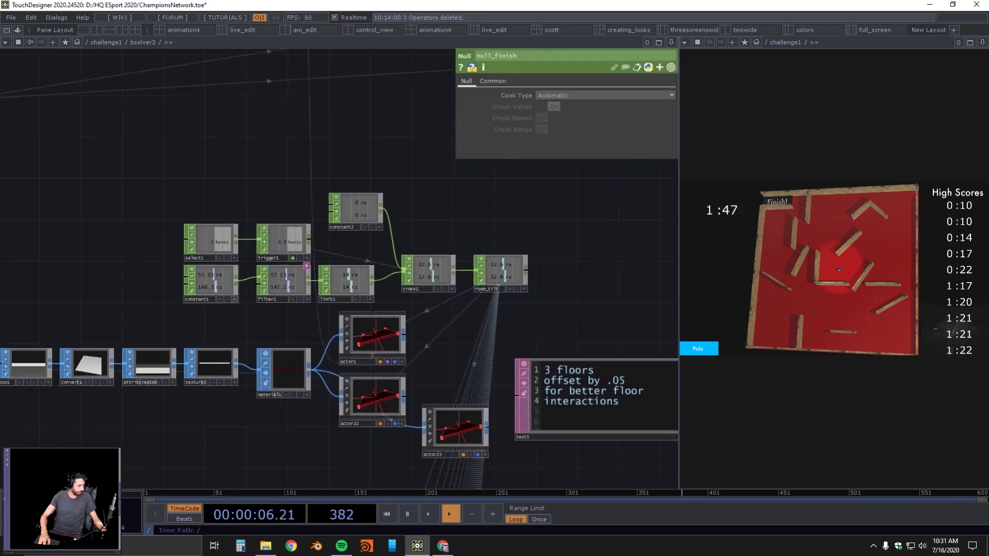
{"action": "left_click_drag", "start_coordinate": [170, 206], "coordinate": [177, 335]}
{"action": "left_click", "coordinate": [31, 252]}
{"action": "left_click_drag", "start_coordinate": [232, 289], "coordinate": [82, 347]}
{"action": "left_click_drag", "start_coordinate": [278, 304], "coordinate": [108, 336]}
{"action": "scroll", "coordinate": [206, 288], "scroll_direction": "up", "scroll_amount": 7}
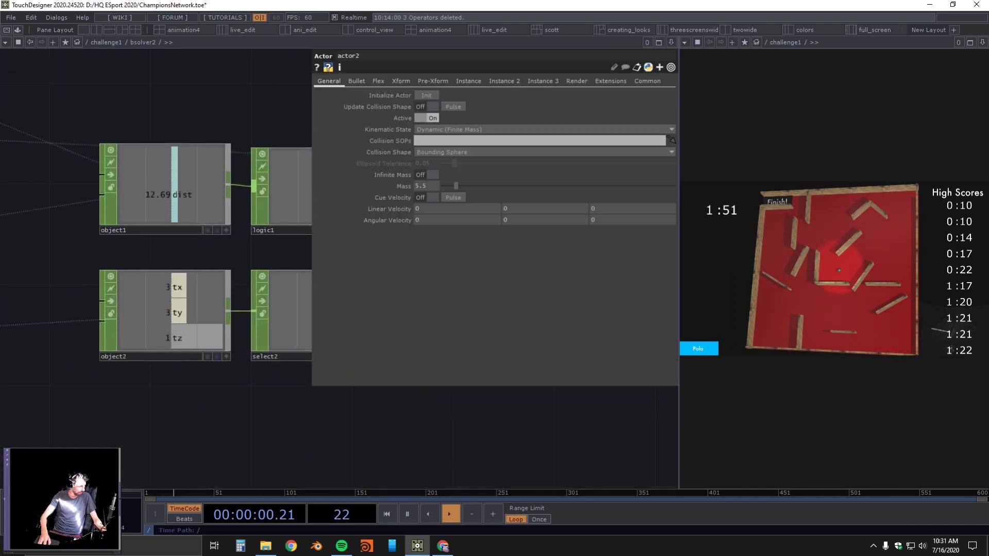
{"action": "left_click", "coordinate": [165, 314]}
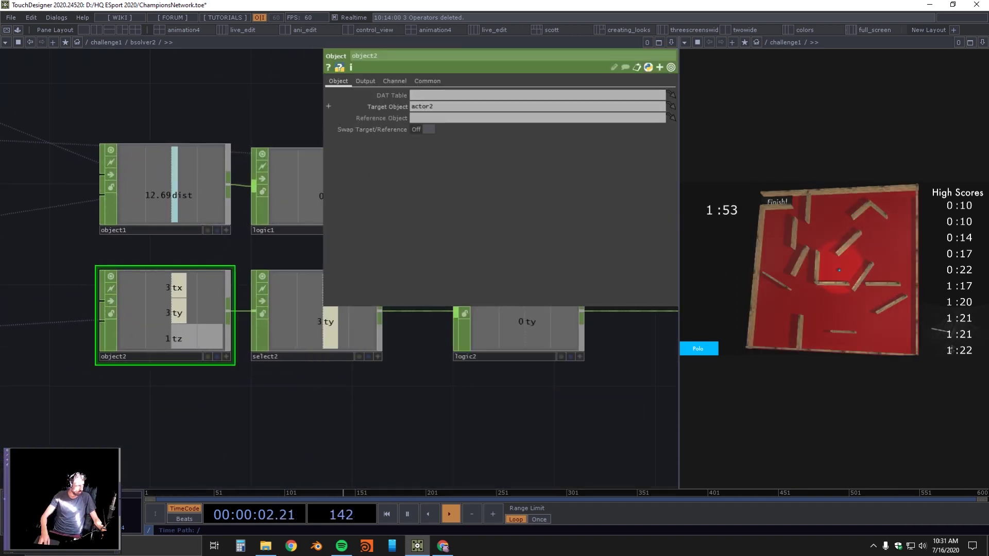
{"action": "left_click", "coordinate": [366, 81]}
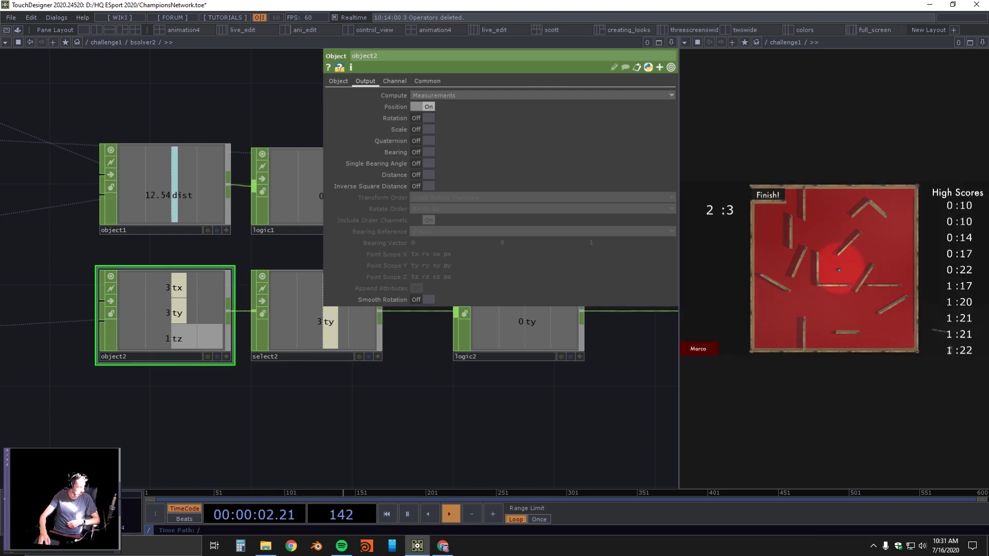
Return to challenge1 and review null2's translate expressions and light2's cone light and transform settings
{"action": "key", "text": "u"}
{"action": "left_click_drag", "start_coordinate": [405, 160], "coordinate": [414, 251]}
{"action": "left_click", "coordinate": [343, 201]}
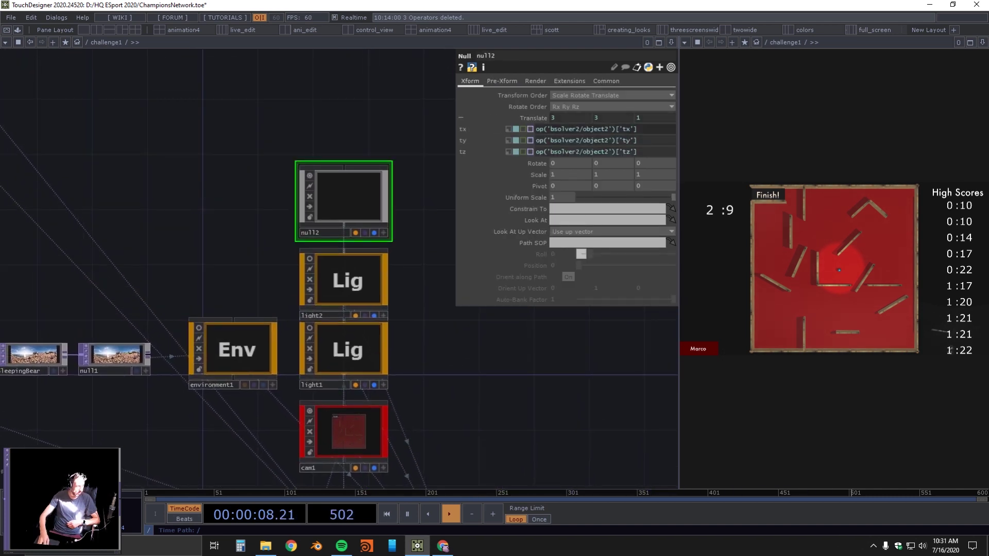
{"action": "left_click", "coordinate": [535, 118]}
{"action": "left_click", "coordinate": [346, 280]}
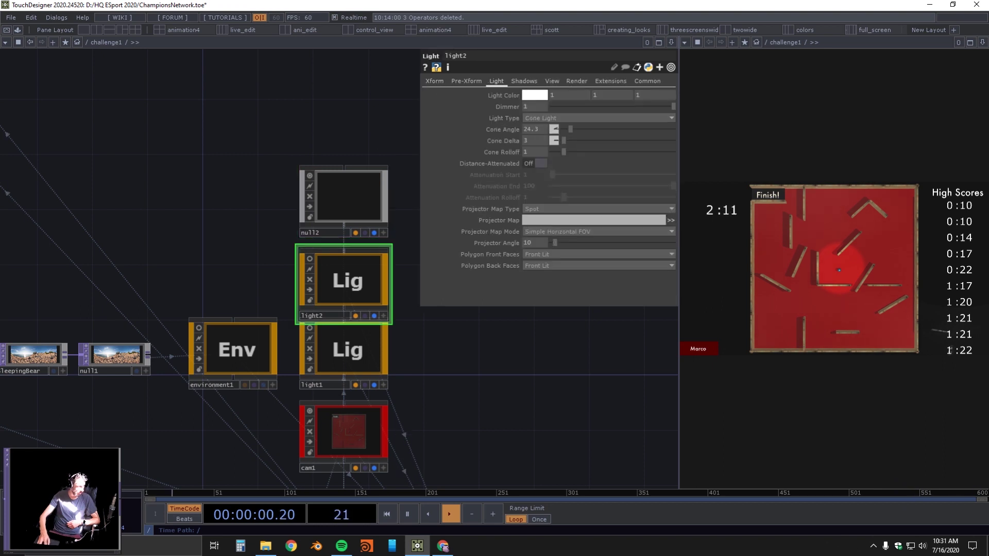
{"action": "left_click", "coordinate": [434, 81]}
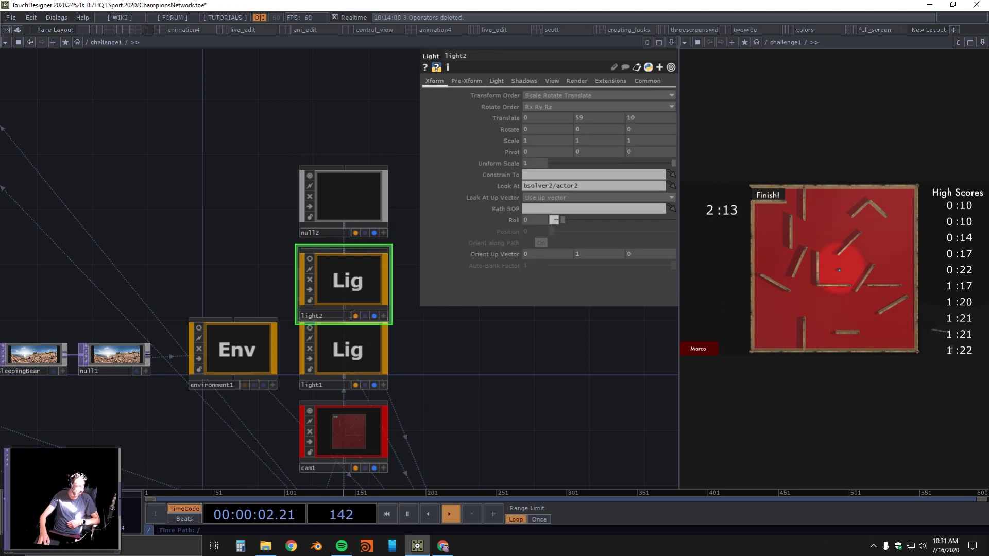
Rearrange the null2 and light2 nodes so they sit spaced apart in a column above light1
{"action": "left_click_drag", "start_coordinate": [348, 281], "coordinate": [237, 240]}
{"action": "left_click_drag", "start_coordinate": [348, 196], "coordinate": [361, 114]}
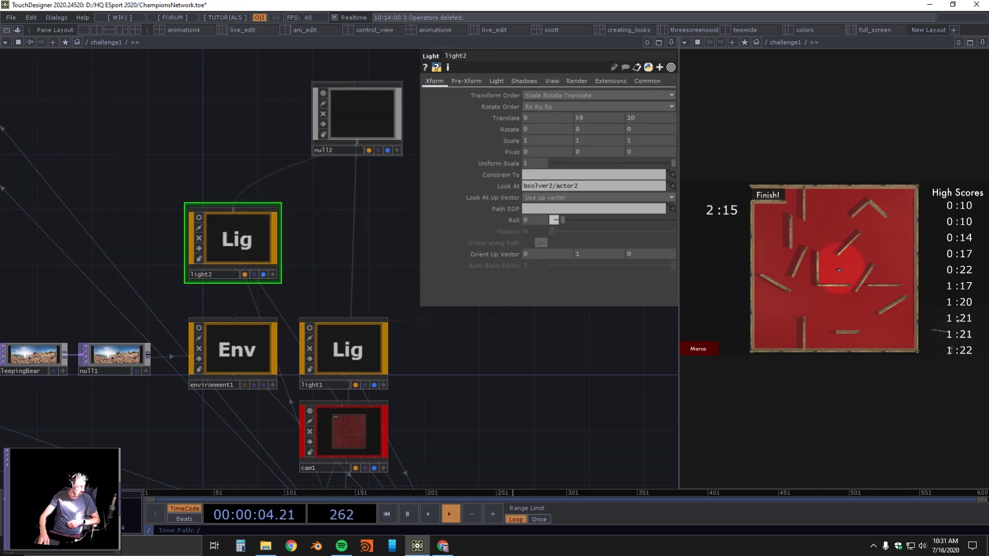
{"action": "left_click_drag", "start_coordinate": [237, 240], "coordinate": [347, 213]}
{"action": "left_click_drag", "start_coordinate": [300, 252], "coordinate": [313, 264]}
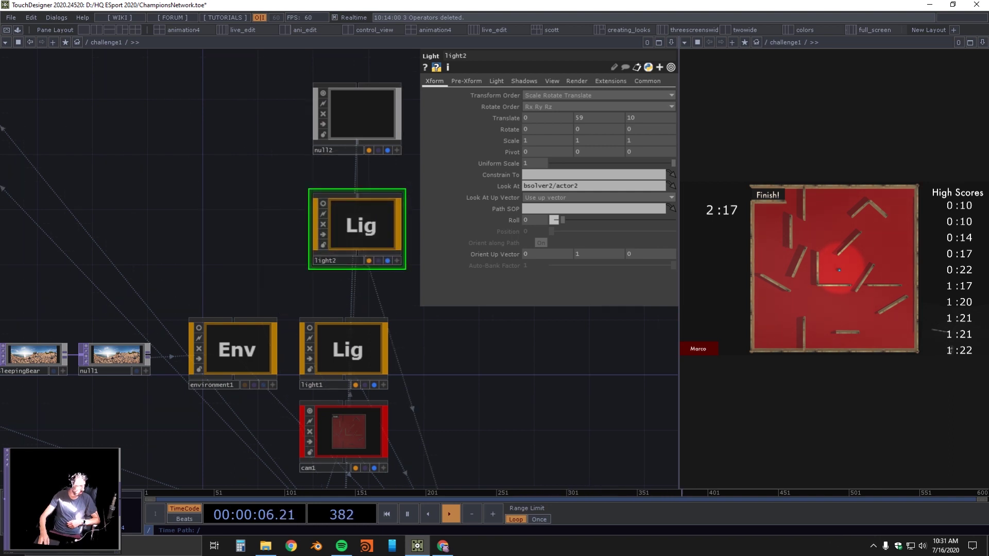
{"action": "right_click_drag", "start_coordinate": [324, 187], "coordinate": [346, 223]}
{"action": "left_click_drag", "start_coordinate": [348, 225], "coordinate": [334, 241]}
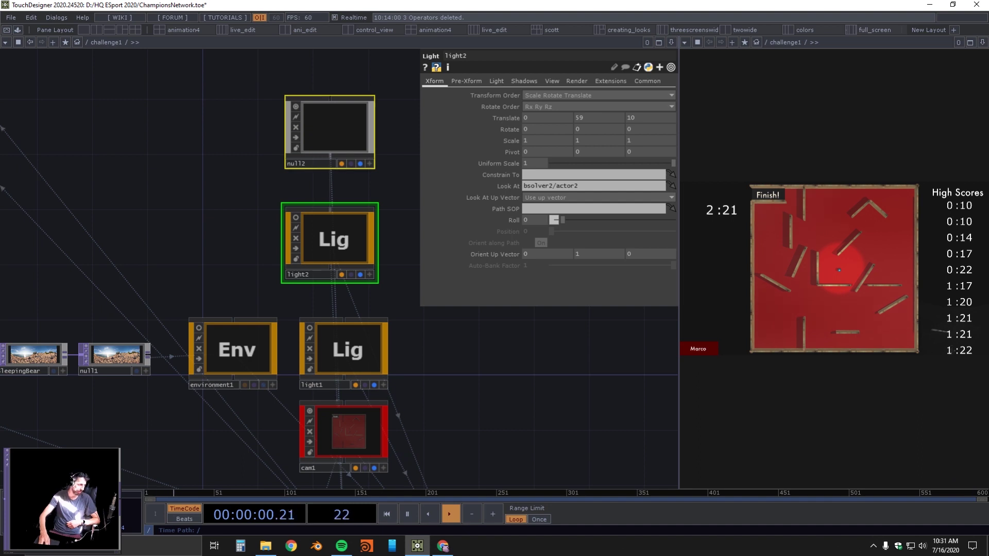
Inspect light2's Look At reference to bsolver2/actor2
{"action": "left_click", "coordinate": [333, 240]}
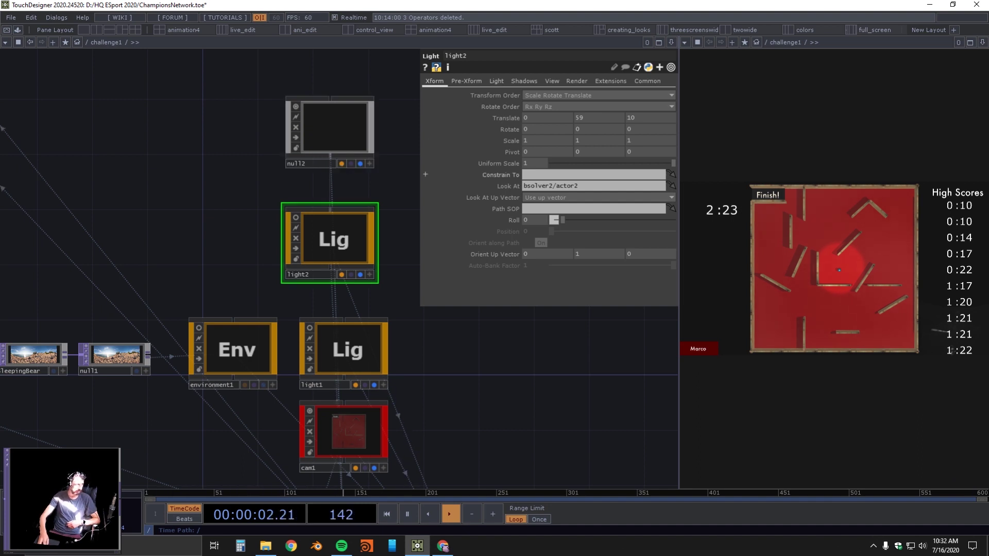
{"action": "double_click", "coordinate": [569, 186]}
{"action": "left_click", "coordinate": [464, 370]}
{"action": "left_click_drag", "start_coordinate": [464, 371], "coordinate": [411, 274]}
{"action": "left_click_drag", "start_coordinate": [199, 54], "coordinate": [296, 142]}
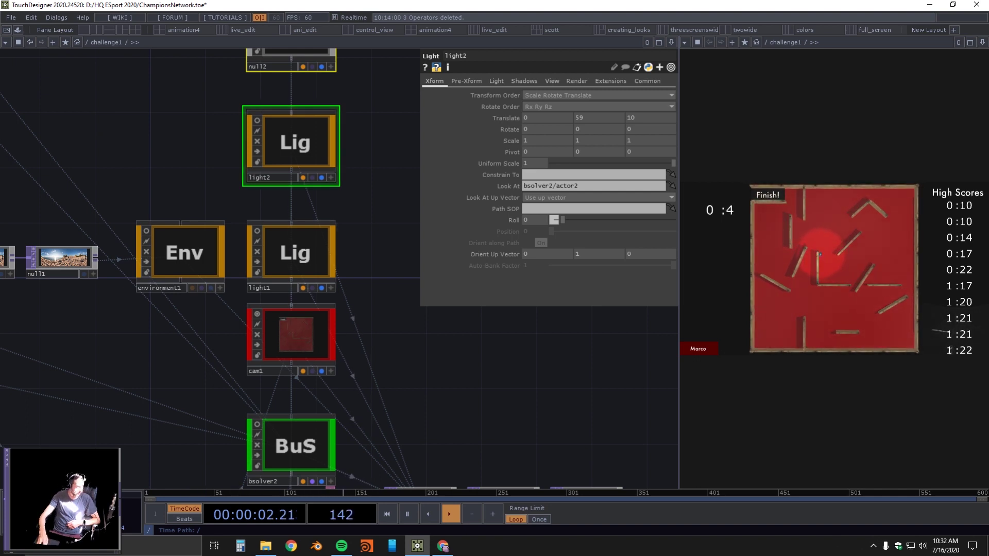
Review the shadow type, shadow casters and softness settings on light2 and light1
{"action": "left_click", "coordinate": [524, 82]}
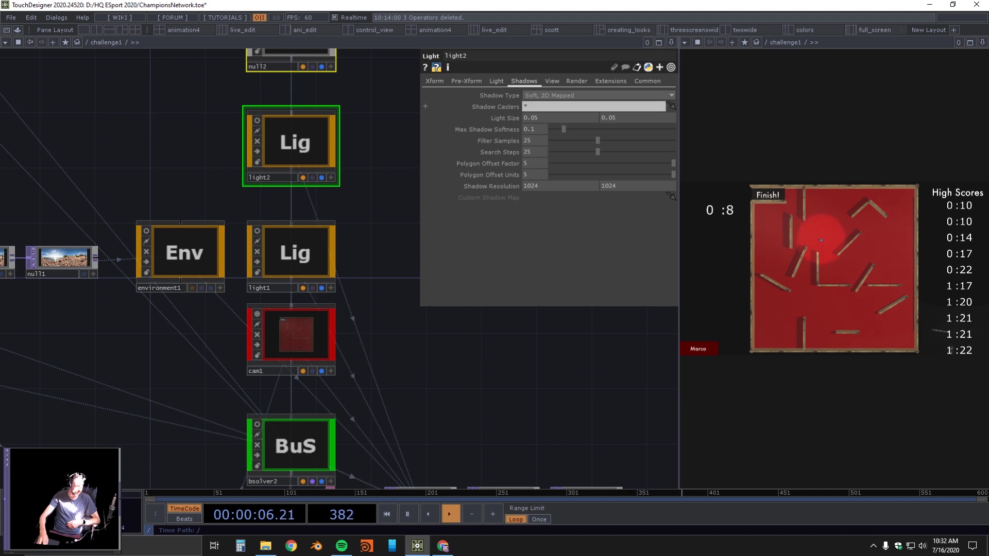
{"action": "left_click", "coordinate": [594, 107]}
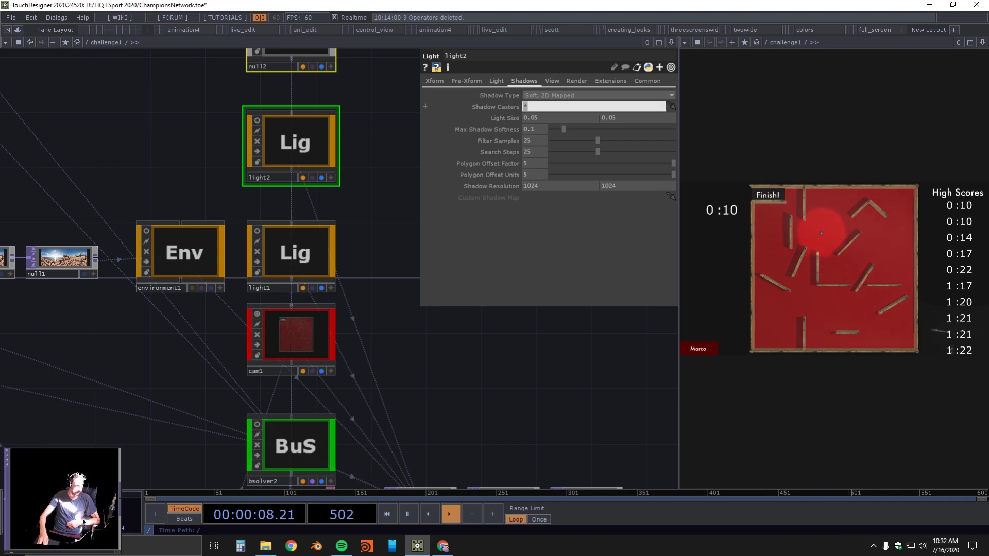
{"action": "left_click", "coordinate": [572, 96]}
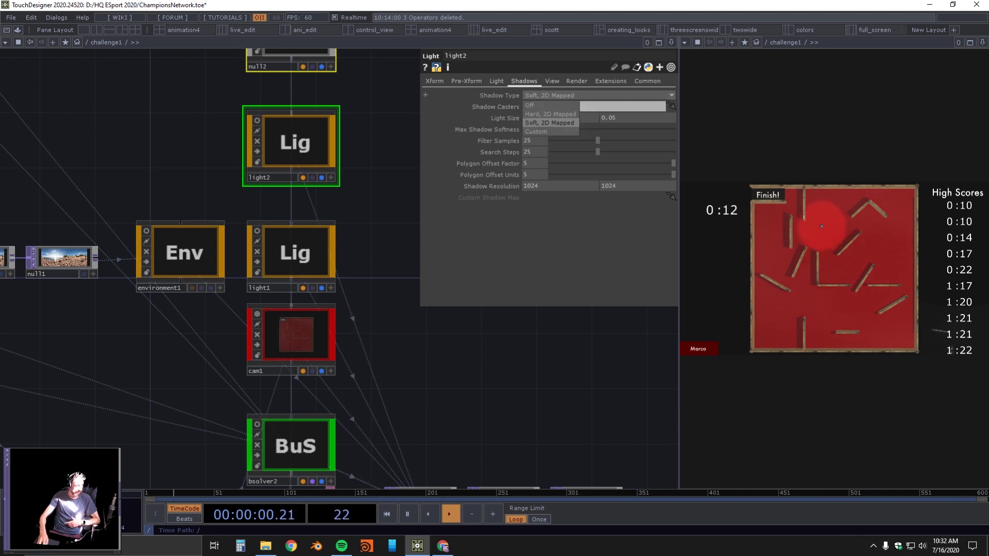
{"action": "left_click_drag", "start_coordinate": [376, 247], "coordinate": [381, 204]}
{"action": "left_click", "coordinate": [300, 209]}
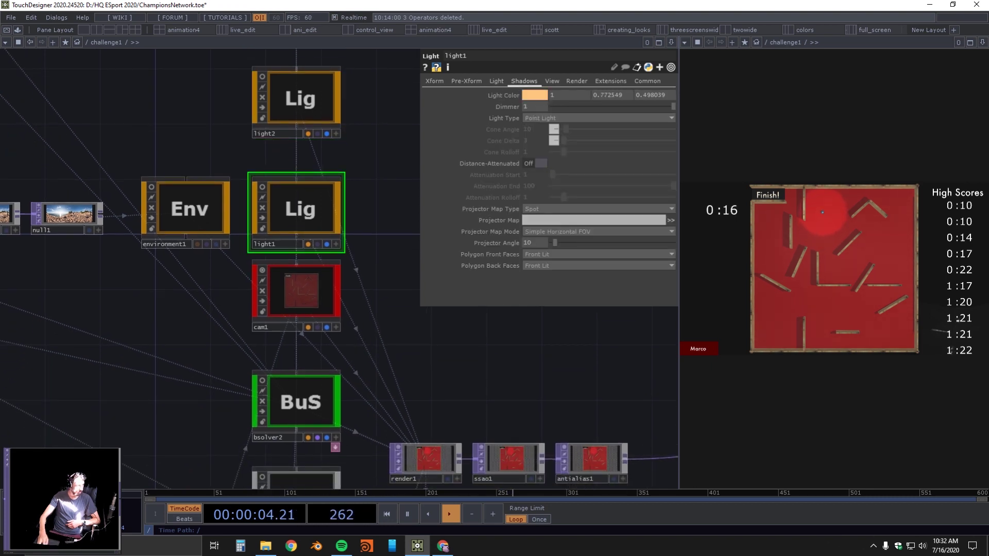
{"action": "left_click_drag", "start_coordinate": [386, 309], "coordinate": [332, 277]}
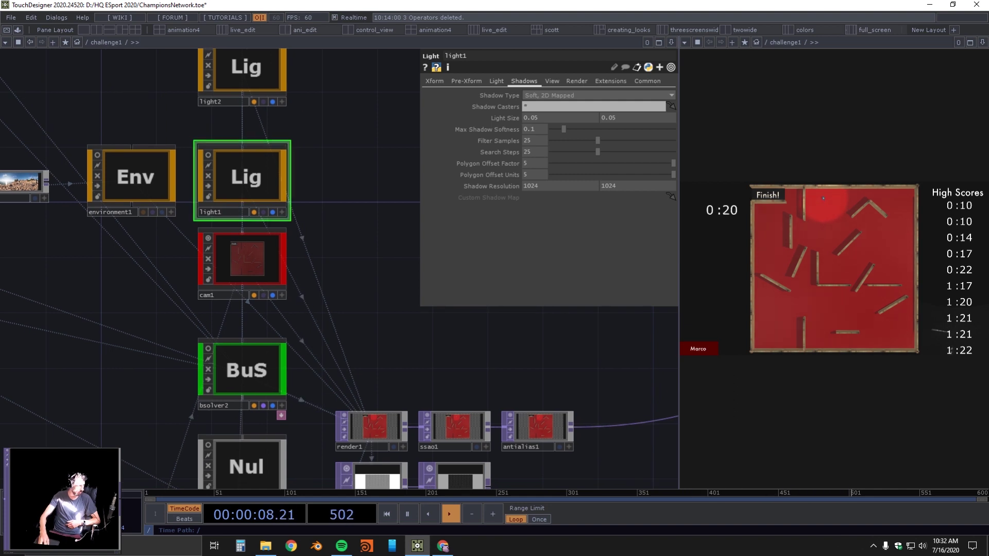
Reposition cam1 to translate Y 244 and Z 13, with its X rotation at -87
{"action": "left_click_drag", "start_coordinate": [244, 259], "coordinate": [245, 273]}
{"action": "left_click_drag", "start_coordinate": [335, 309], "coordinate": [364, 158]}
{"action": "left_click", "coordinate": [264, 215]}
{"action": "scroll", "coordinate": [264, 221], "scroll_direction": "up", "scroll_amount": 3}
{"action": "scroll", "coordinate": [264, 222], "scroll_direction": "down", "scroll_amount": 5}
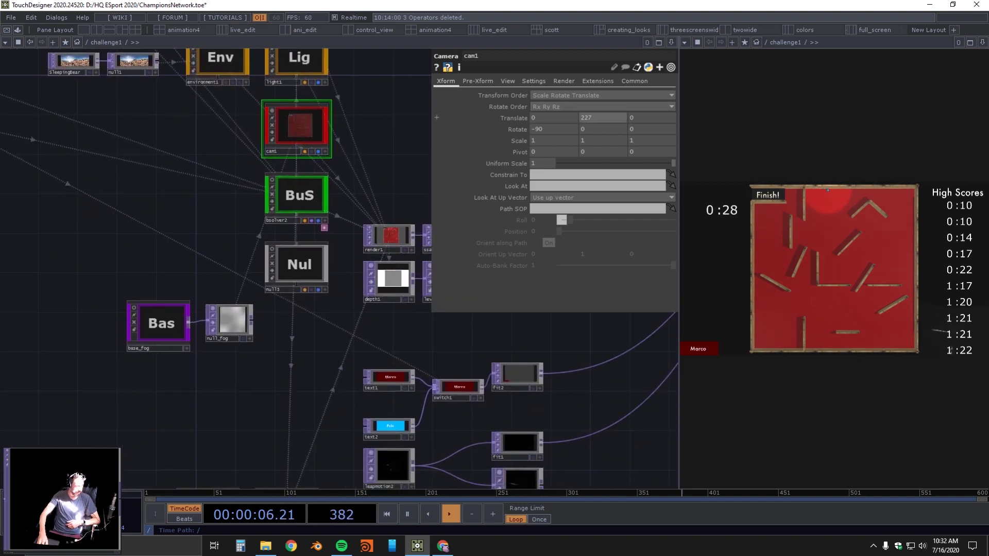
{"action": "middle_click", "coordinate": [600, 117]}
{"action": "middle_click_drag", "start_coordinate": [600, 118], "coordinate": [650, 97]}
{"action": "middle_click_drag", "start_coordinate": [564, 118], "coordinate": [593, 103]}
{"action": "scroll", "coordinate": [593, 105], "scroll_direction": "up", "scroll_amount": 3}
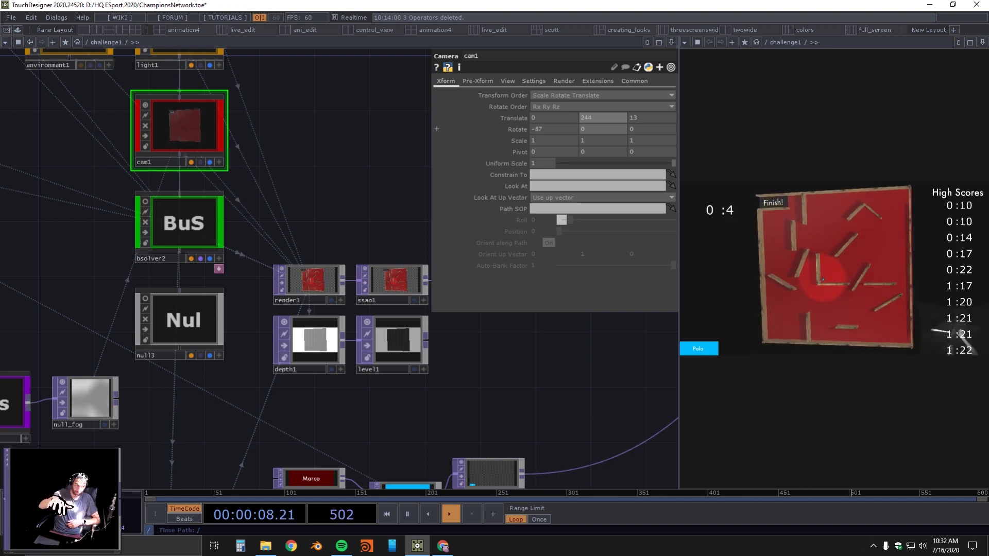
Inspect cam1's fog settings and the null_fog map fed by base_fog
{"action": "left_click_drag", "start_coordinate": [462, 428], "coordinate": [481, 323]}
{"action": "scroll", "coordinate": [480, 323], "scroll_direction": "down", "scroll_amount": 5}
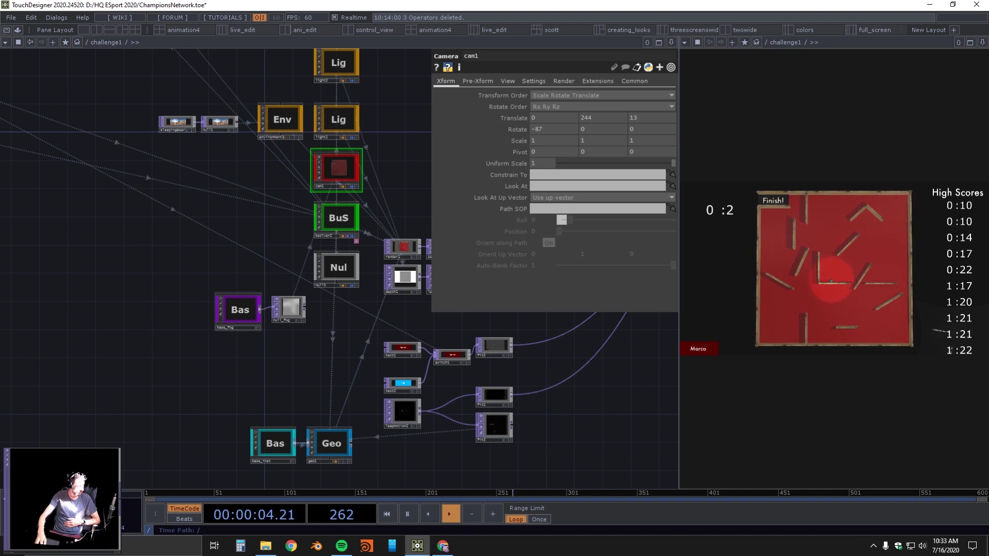
{"action": "scroll", "coordinate": [210, 345], "scroll_direction": "up", "scroll_amount": 4}
{"action": "left_click_drag", "start_coordinate": [209, 344], "coordinate": [134, 382]}
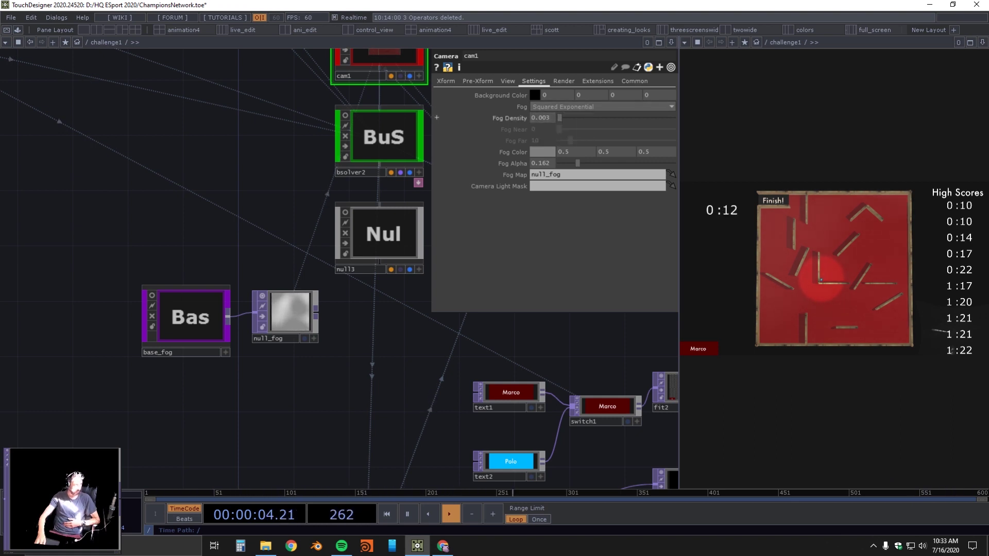
{"action": "left_click_drag", "start_coordinate": [534, 175], "coordinate": [562, 174]}
Go inside base_fog to examine the noise1 and constant1 sources of the fog texture, and return to challenge1
{"action": "double_click", "coordinate": [189, 318]}
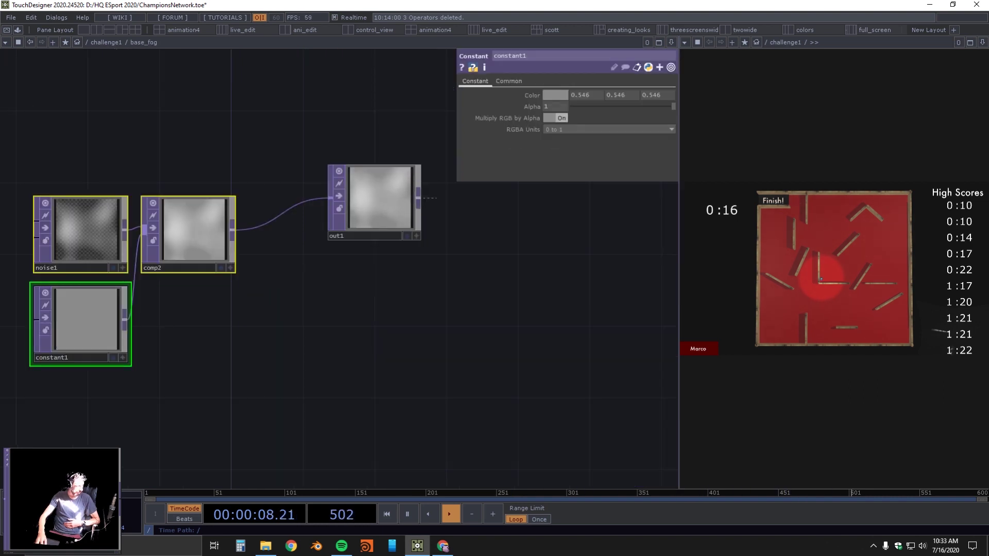
{"action": "left_click_drag", "start_coordinate": [189, 318], "coordinate": [216, 321]}
{"action": "left_click", "coordinate": [112, 233]}
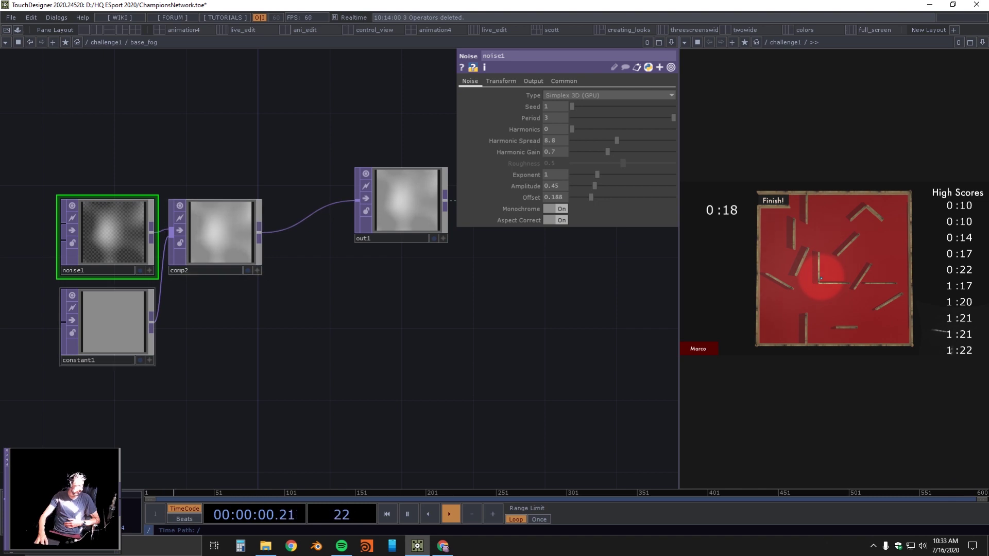
{"action": "left_click", "coordinate": [114, 320]}
{"action": "left_click", "coordinate": [114, 233]}
{"action": "left_click", "coordinate": [533, 81]}
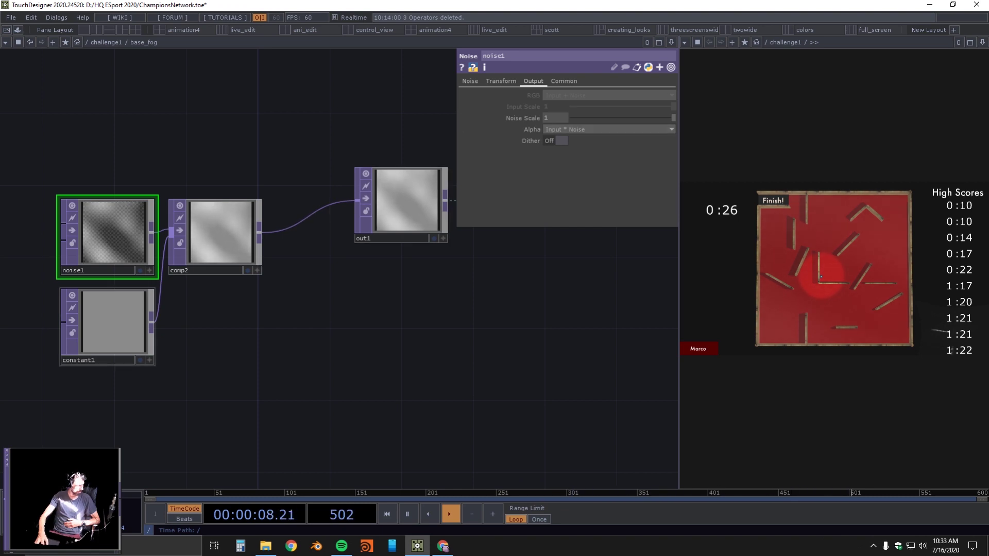
{"action": "left_click", "coordinate": [107, 326]}
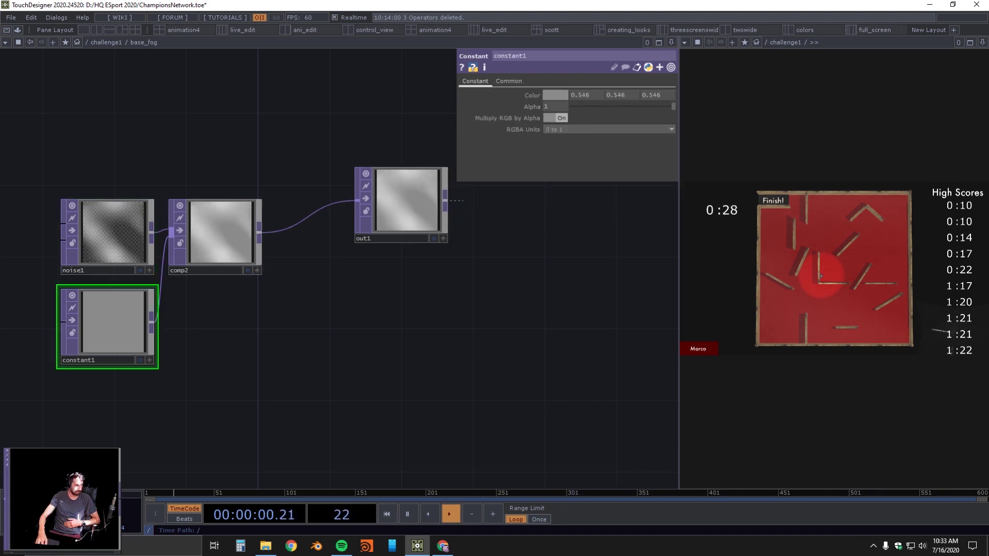
{"action": "key", "text": "u"}
Set cam1's fog alpha to 0.492
{"action": "left_click_drag", "start_coordinate": [299, 397], "coordinate": [224, 414]}
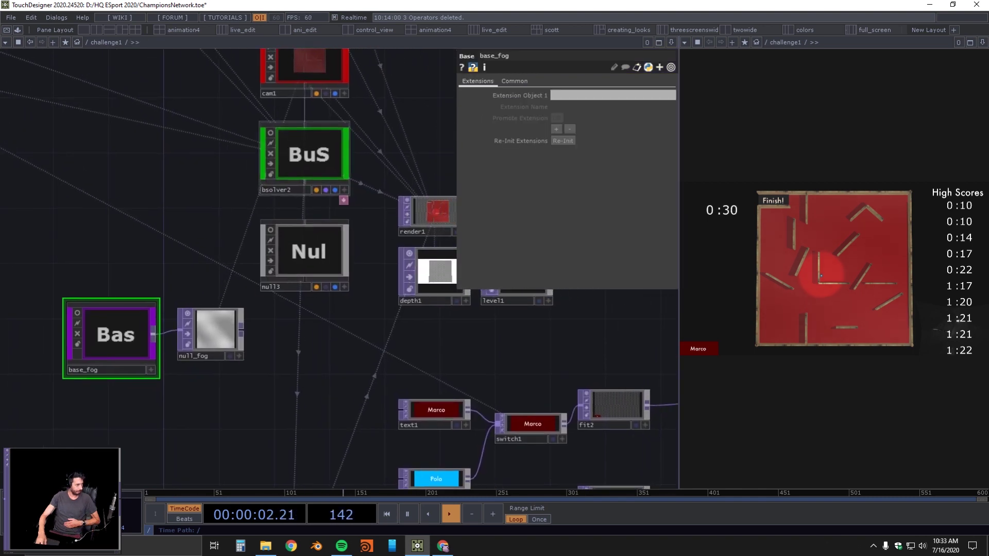
{"action": "left_click", "coordinate": [308, 155]}
{"action": "left_click", "coordinate": [308, 67]}
{"action": "left_click_drag", "start_coordinate": [371, 155], "coordinate": [262, 140]}
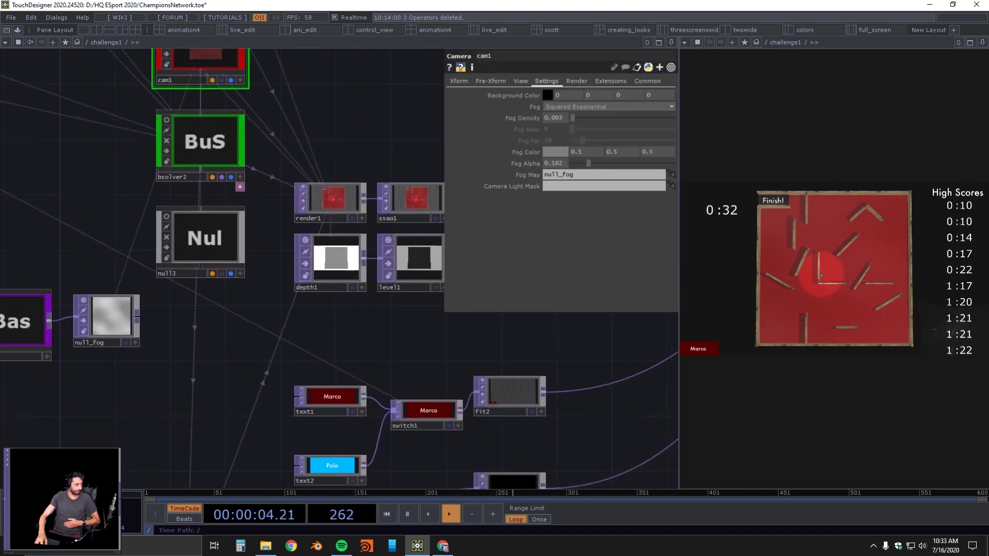
{"action": "scroll", "coordinate": [204, 340], "scroll_direction": "down", "scroll_amount": 2}
{"action": "left_click_drag", "start_coordinate": [593, 164], "coordinate": [622, 163]}
Examine the Marco and Polo text nodes and the switch1 index that chooses between them
{"action": "left_click_drag", "start_coordinate": [192, 414], "coordinate": [221, 301]}
{"action": "scroll", "coordinate": [220, 299], "scroll_direction": "down", "scroll_amount": 4}
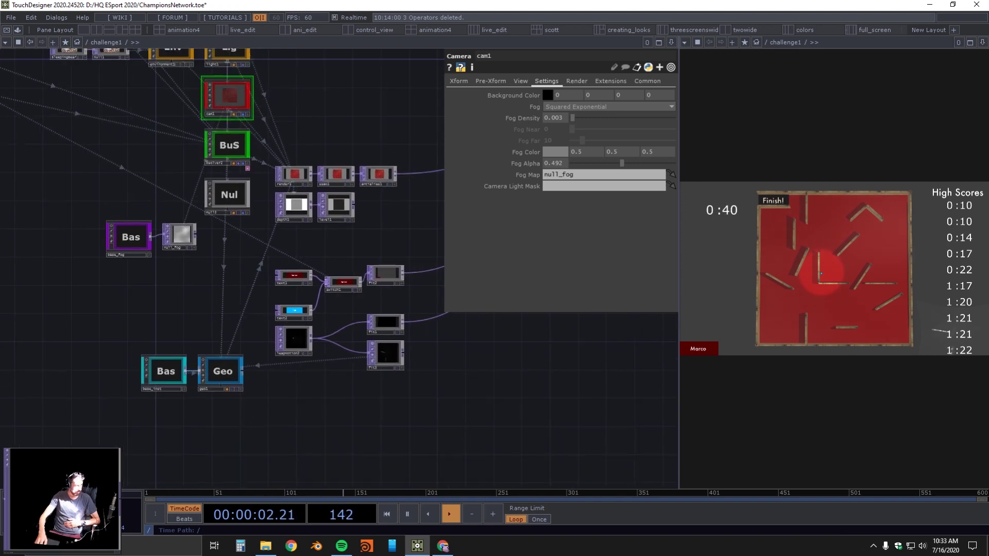
{"action": "scroll", "coordinate": [504, 375], "scroll_direction": "up", "scroll_amount": 4}
{"action": "scroll", "coordinate": [279, 270], "scroll_direction": "up", "scroll_amount": 3}
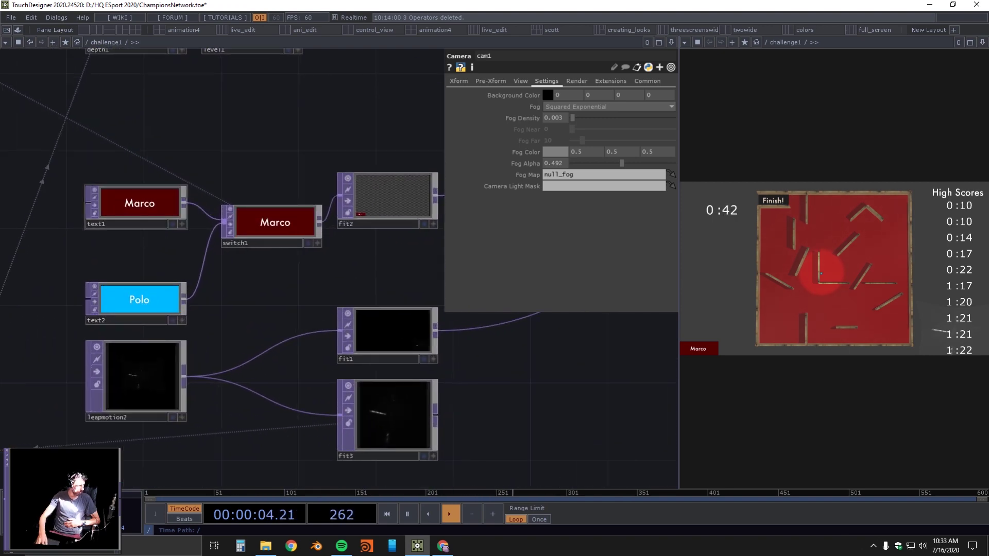
{"action": "left_click", "coordinate": [139, 205]}
{"action": "left_click", "coordinate": [138, 301]}
{"action": "left_click", "coordinate": [273, 224]}
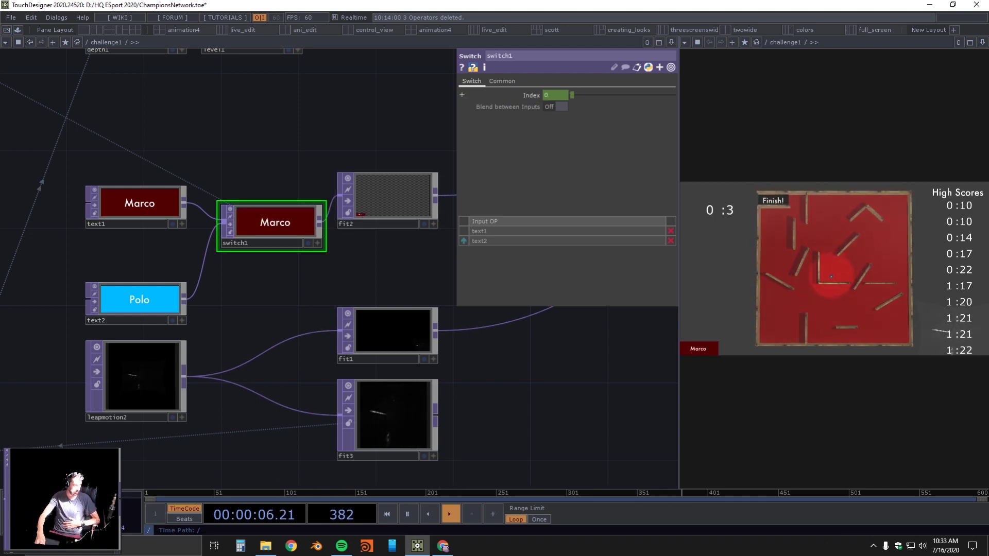
Trace switch1's index reference back to select1's hands channel
{"action": "scroll", "coordinate": [268, 302], "scroll_direction": "down", "scroll_amount": 3}
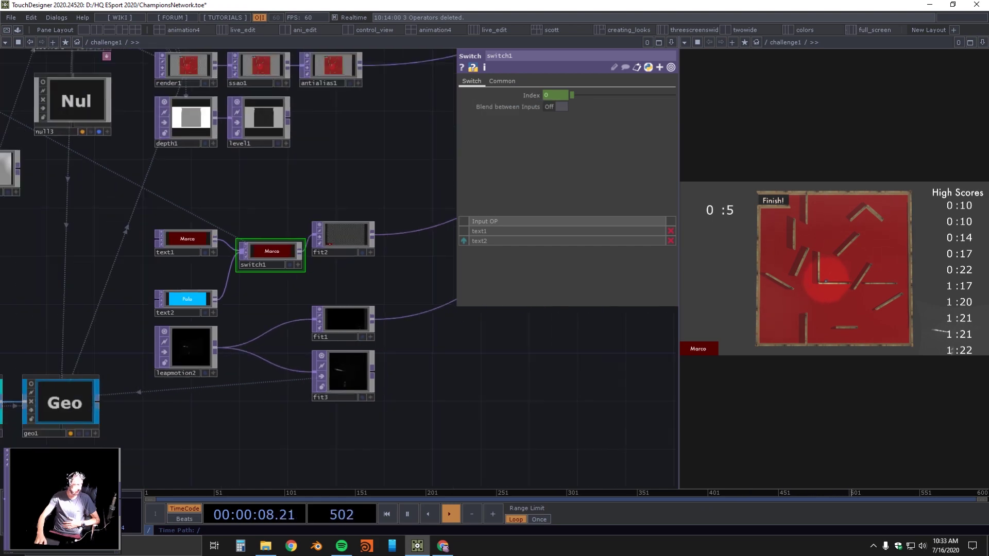
{"action": "scroll", "coordinate": [268, 302], "scroll_direction": "down", "scroll_amount": 2}
{"action": "left_click_drag", "start_coordinate": [269, 303], "coordinate": [750, 544]}
{"action": "scroll", "coordinate": [181, 233], "scroll_direction": "up", "scroll_amount": 8}
{"action": "scroll", "coordinate": [287, 214], "scroll_direction": "down", "scroll_amount": 5}
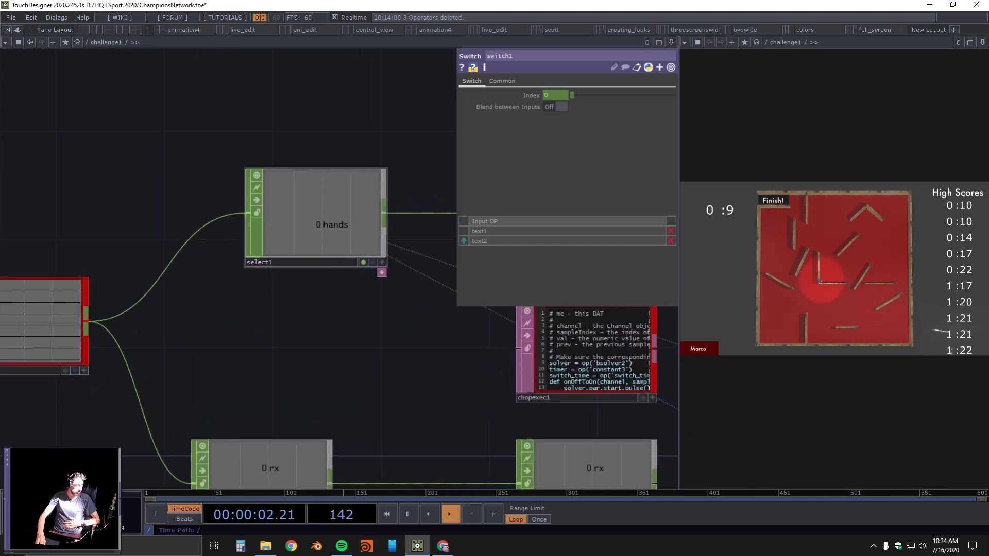
Examine how leapmotion2 feeds the fit nodes and how they and the Marco/Polo switch connect into the composite
{"action": "scroll", "coordinate": [325, 207], "scroll_direction": "down", "scroll_amount": 3}
{"action": "left_click_drag", "start_coordinate": [620, 450], "coordinate": [227, 294]}
{"action": "scroll", "coordinate": [227, 294], "scroll_direction": "down", "scroll_amount": 5}
{"action": "left_click_drag", "start_coordinate": [401, 483], "coordinate": [297, 395]}
{"action": "scroll", "coordinate": [298, 395], "scroll_direction": "up", "scroll_amount": 7}
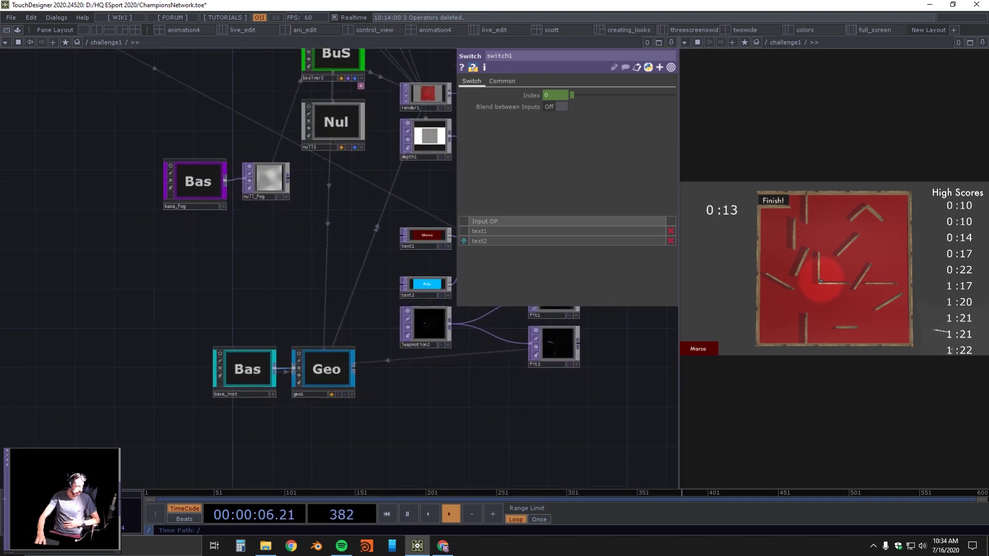
{"action": "scroll", "coordinate": [318, 284], "scroll_direction": "up", "scroll_amount": 5}
{"action": "scroll", "coordinate": [227, 341], "scroll_direction": "down", "scroll_amount": 5}
{"action": "left_click_drag", "start_coordinate": [317, 284], "coordinate": [103, 402]}
{"action": "scroll", "coordinate": [156, 361], "scroll_direction": "down", "scroll_amount": 5}
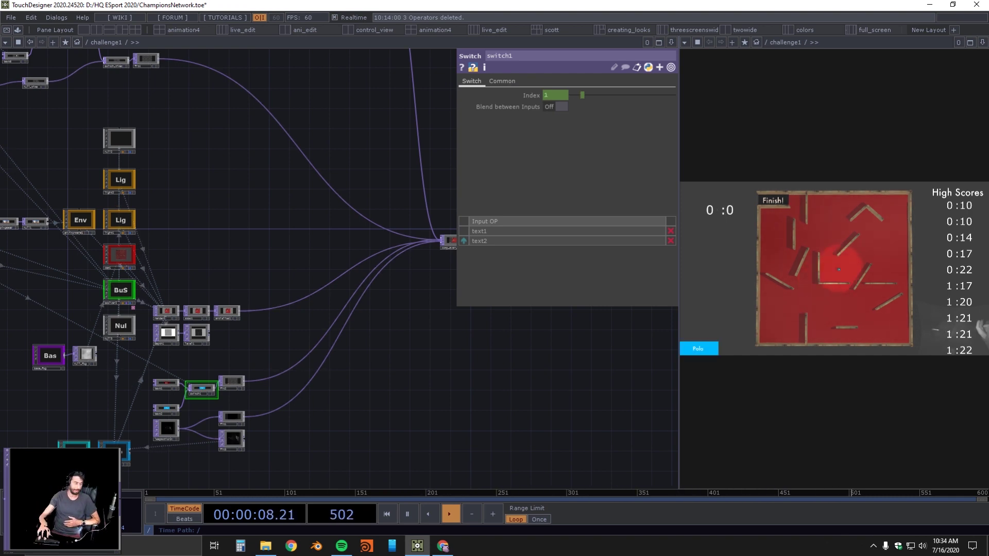
{"action": "left_click_drag", "start_coordinate": [299, 258], "coordinate": [423, 264]}
{"action": "left_click_drag", "start_coordinate": [234, 502], "coordinate": [270, 473]}
Go inside base_inst and examine the geometry chain from grid1 through sort1, convert1 and noise2 to null2
{"action": "scroll", "coordinate": [272, 475], "scroll_direction": "up", "scroll_amount": 6}
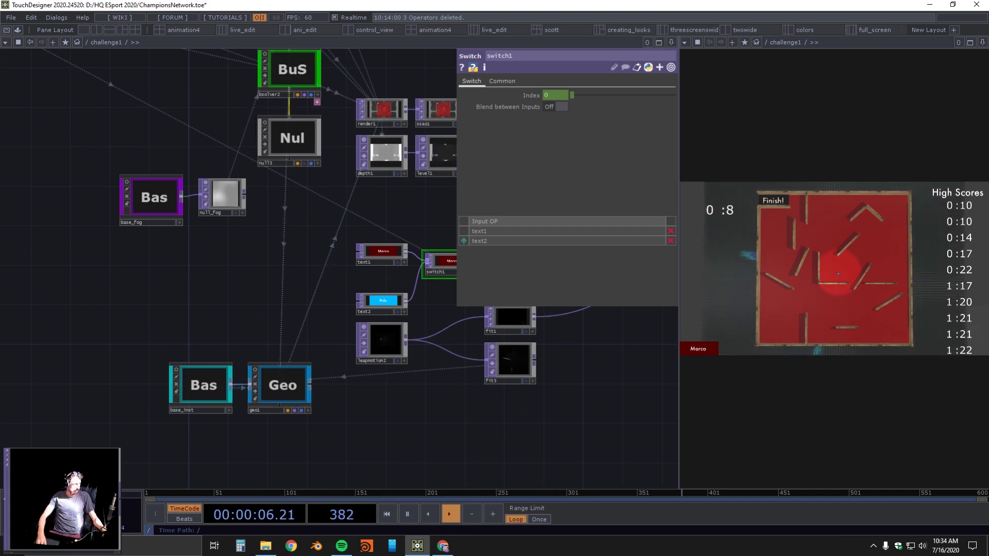
{"action": "left_click_drag", "start_coordinate": [242, 267], "coordinate": [238, 252]}
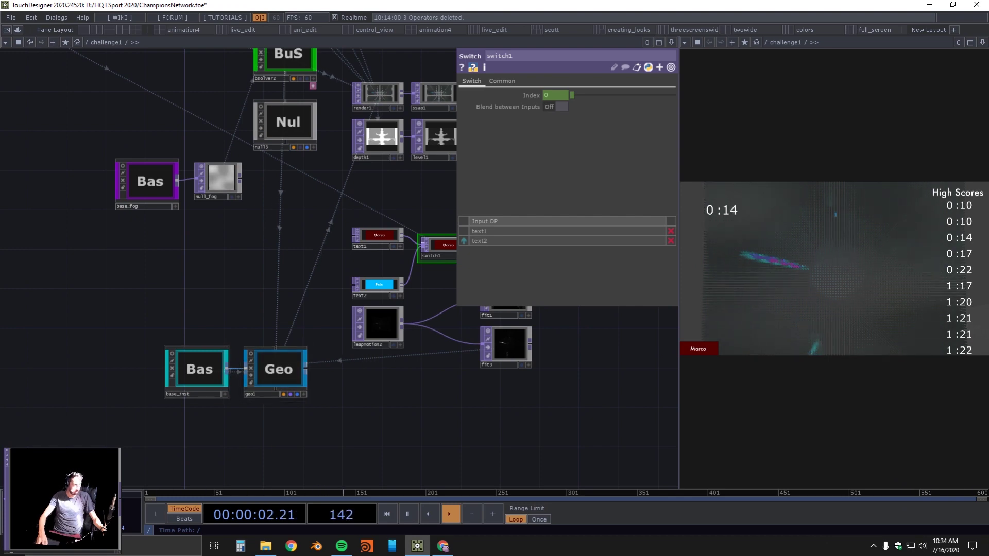
{"action": "left_click", "coordinate": [199, 371]}
{"action": "key", "text": "i"}
{"action": "left_click_drag", "start_coordinate": [314, 340], "coordinate": [111, 355]}
{"action": "scroll", "coordinate": [136, 409], "scroll_direction": "down", "scroll_amount": 3}
{"action": "scroll", "coordinate": [111, 409], "scroll_direction": "down", "scroll_amount": 2}
{"action": "scroll", "coordinate": [18, 285], "scroll_direction": "up", "scroll_amount": 4}
{"action": "scroll", "coordinate": [169, 328], "scroll_direction": "up", "scroll_amount": 3}
{"action": "scroll", "coordinate": [481, 437], "scroll_direction": "up", "scroll_amount": 3}
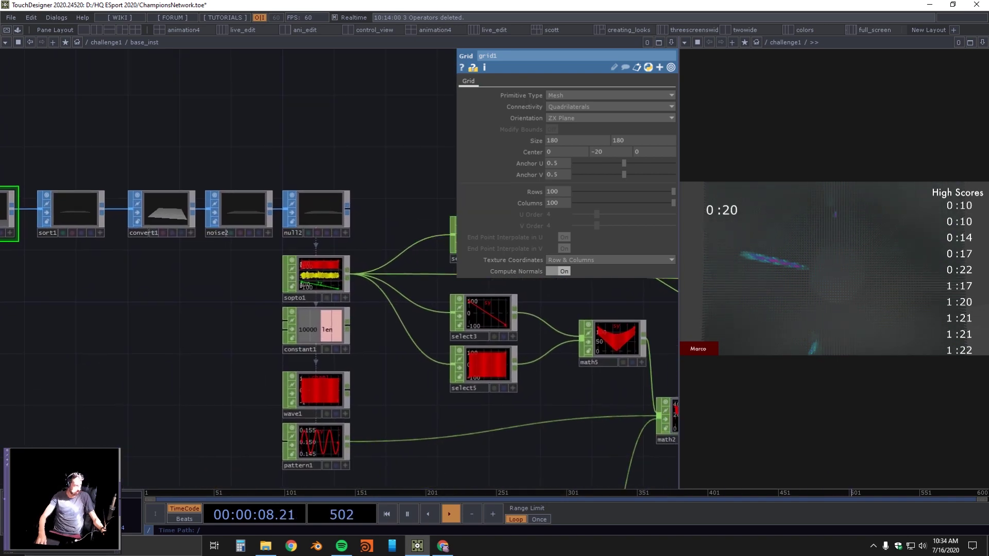
Examine sopto1's conversion of null2 and the expression behind constant1's len value
{"action": "left_click", "coordinate": [338, 278]}
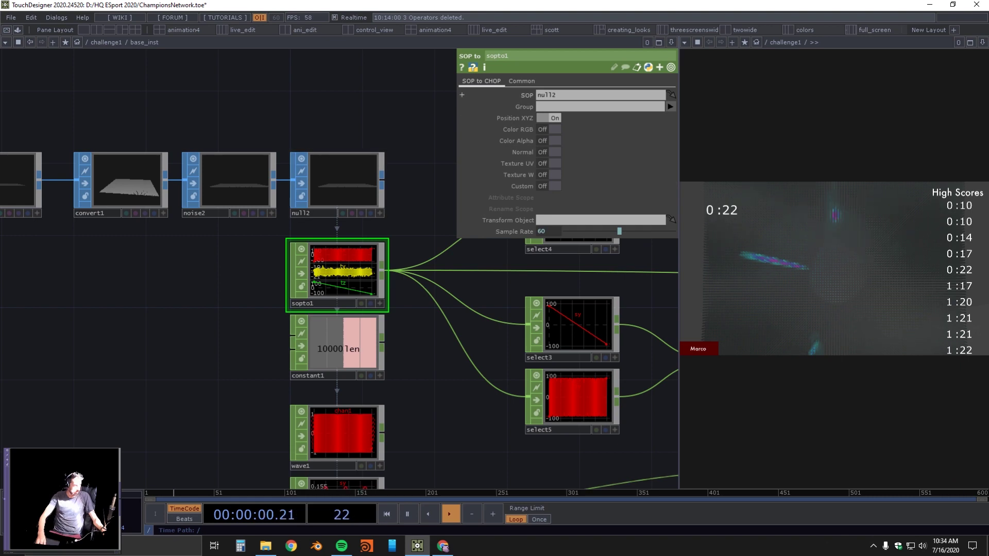
{"action": "left_click_drag", "start_coordinate": [438, 361], "coordinate": [431, 267]}
{"action": "left_click", "coordinate": [330, 252]}
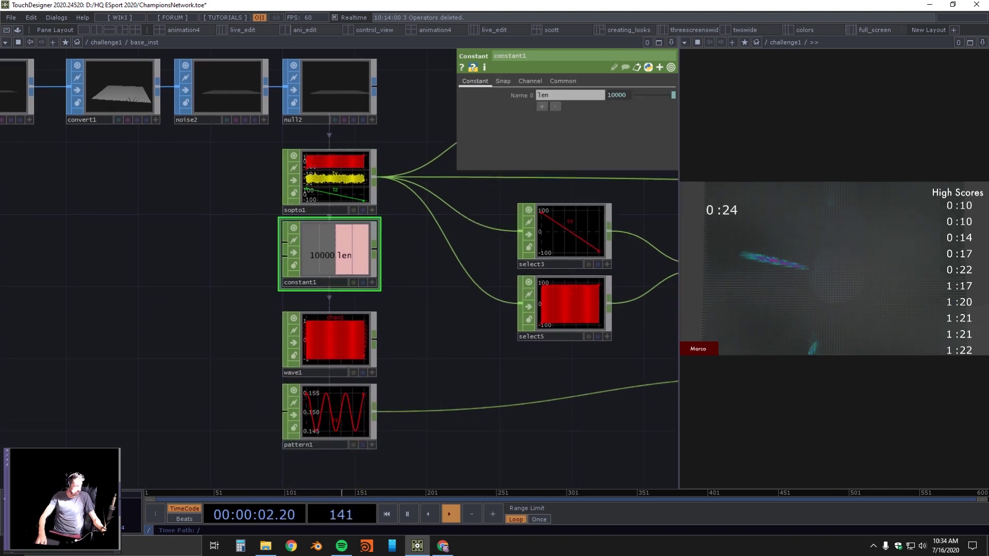
{"action": "left_click", "coordinate": [618, 96]}
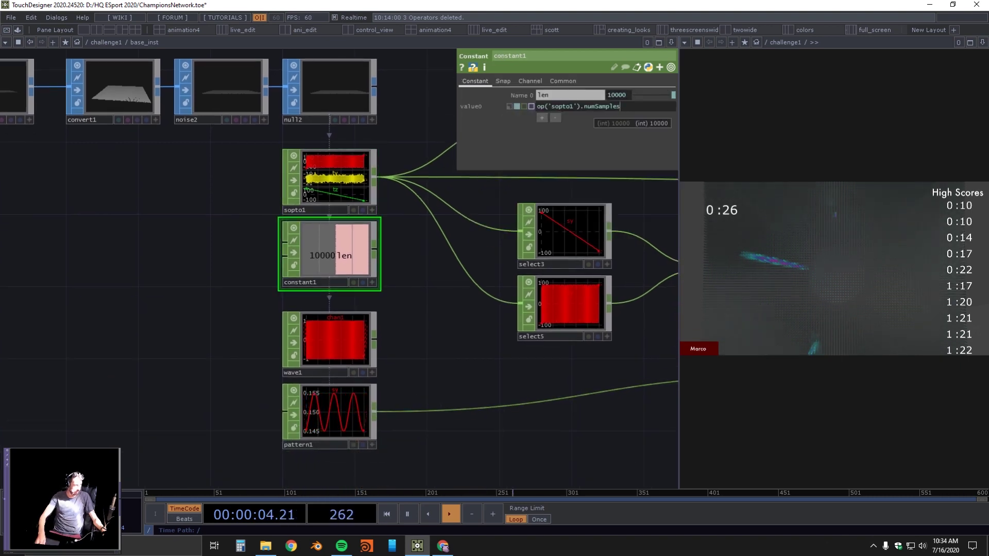
{"action": "left_click", "coordinate": [329, 251]}
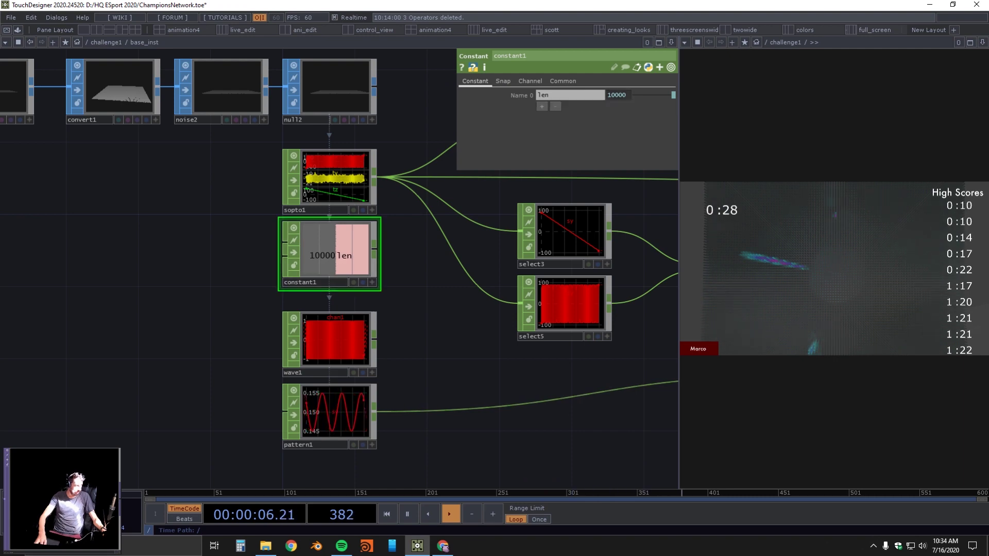
{"action": "left_click_drag", "start_coordinate": [438, 330], "coordinate": [388, 320]}
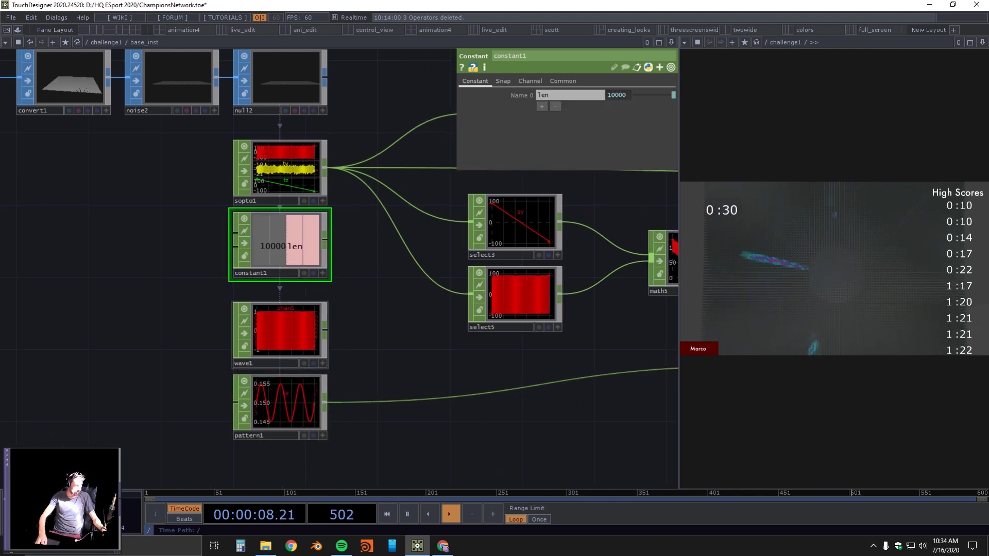
Check the wave1 node's wave settings and delete the node from base_inst
{"action": "left_click", "coordinate": [281, 338]}
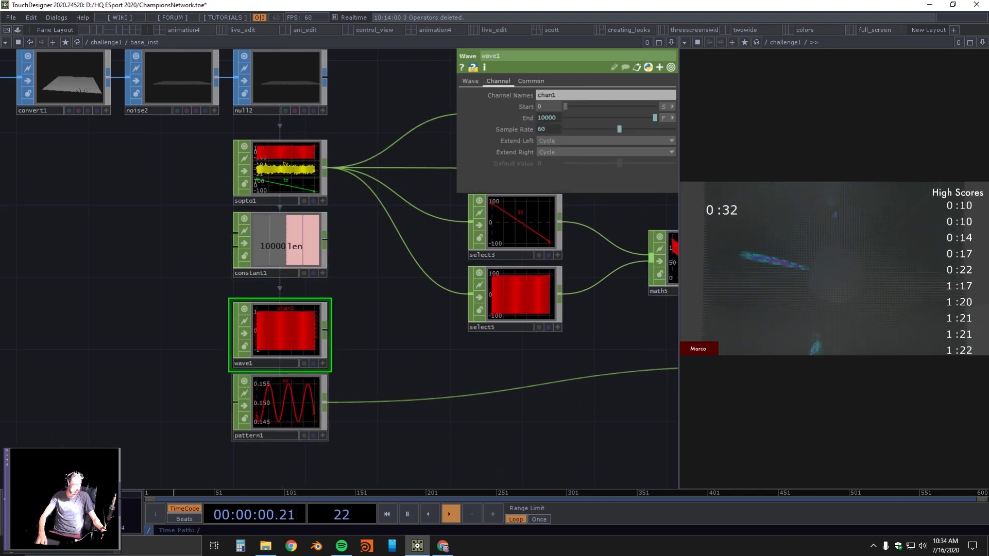
{"action": "left_click", "coordinate": [470, 81]}
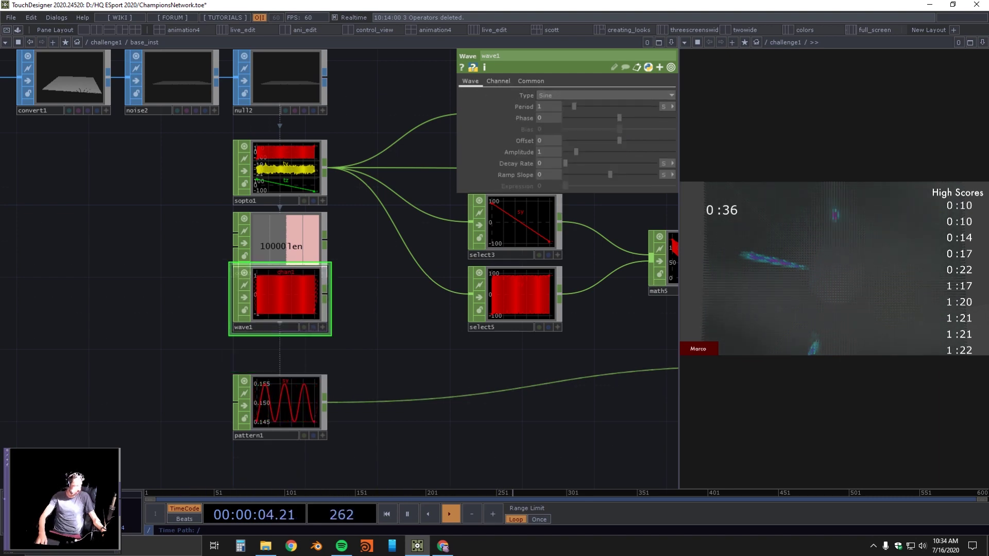
{"action": "key", "text": "Delete"}
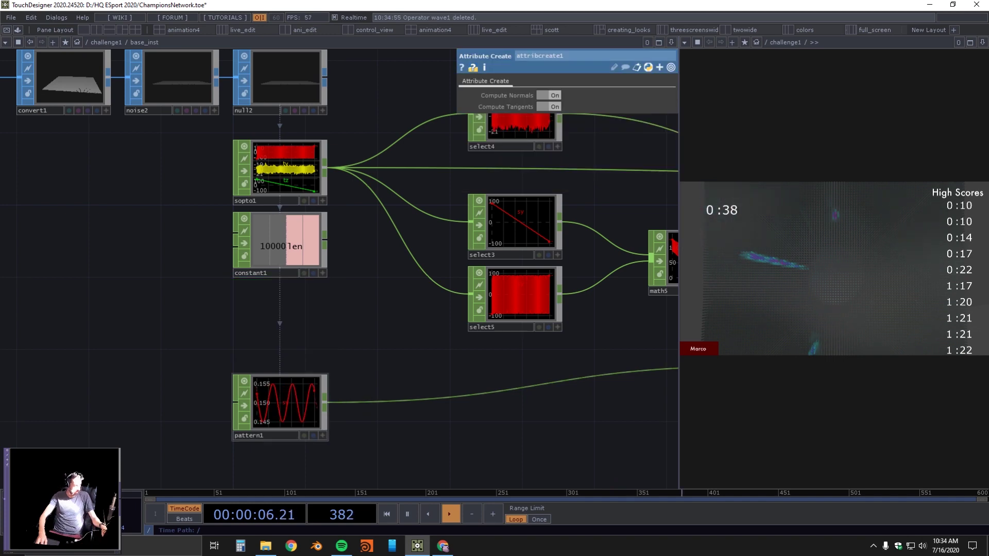
Examine pattern1's sine settings and follow its output to math2
{"action": "left_click", "coordinate": [280, 405]}
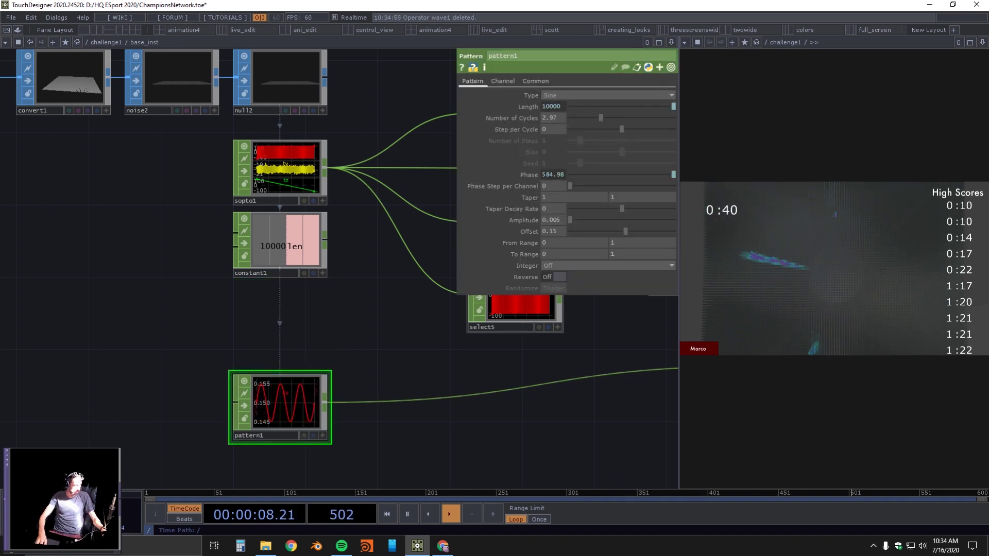
{"action": "left_click_drag", "start_coordinate": [509, 424], "coordinate": [273, 405]}
{"action": "scroll", "coordinate": [273, 405], "scroll_direction": "down", "scroll_amount": 3}
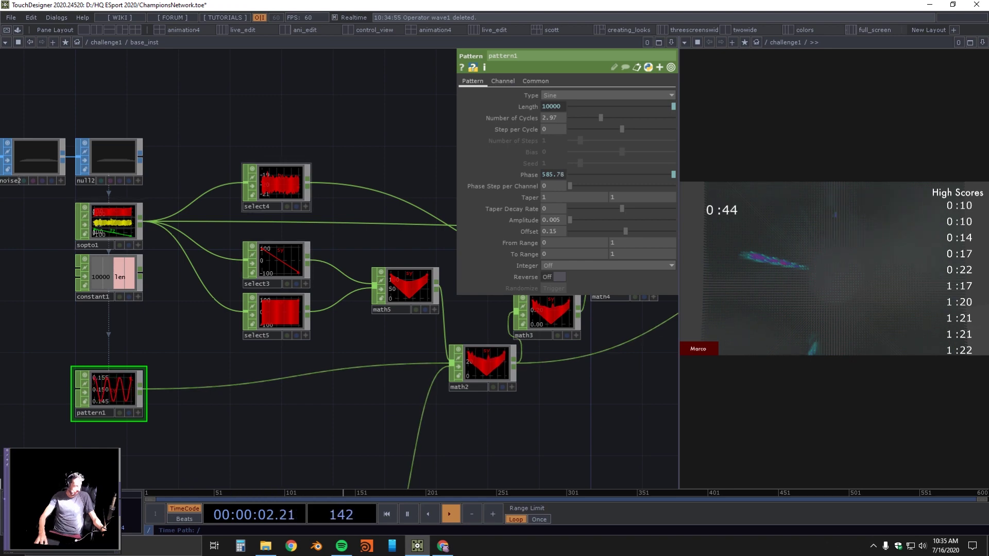
Examine the channels picked by select4, select3 and select5, and how math5 combines the last two
{"action": "left_click", "coordinate": [278, 192]}
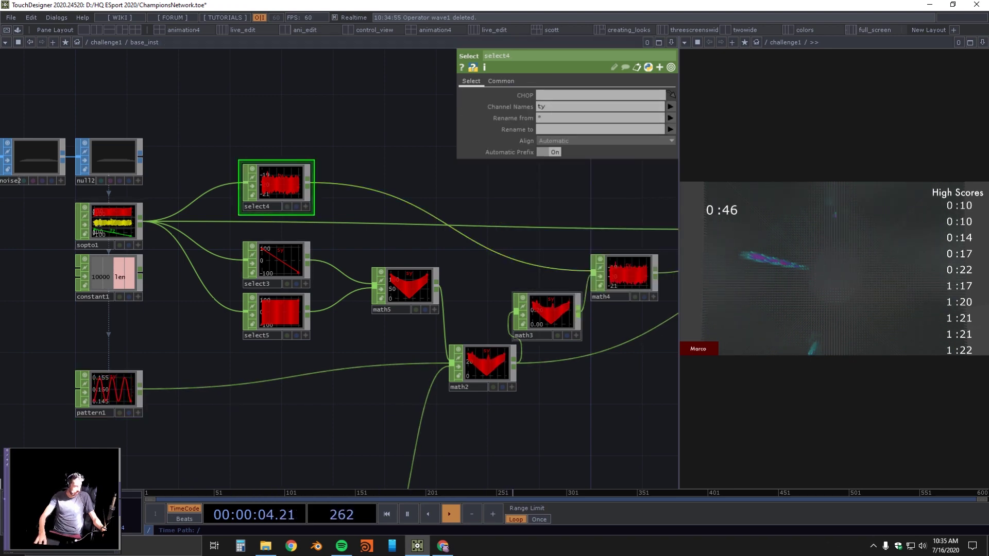
{"action": "left_click_drag", "start_coordinate": [546, 367], "coordinate": [411, 394]}
{"action": "left_click", "coordinate": [143, 293]}
{"action": "left_click", "coordinate": [143, 341]}
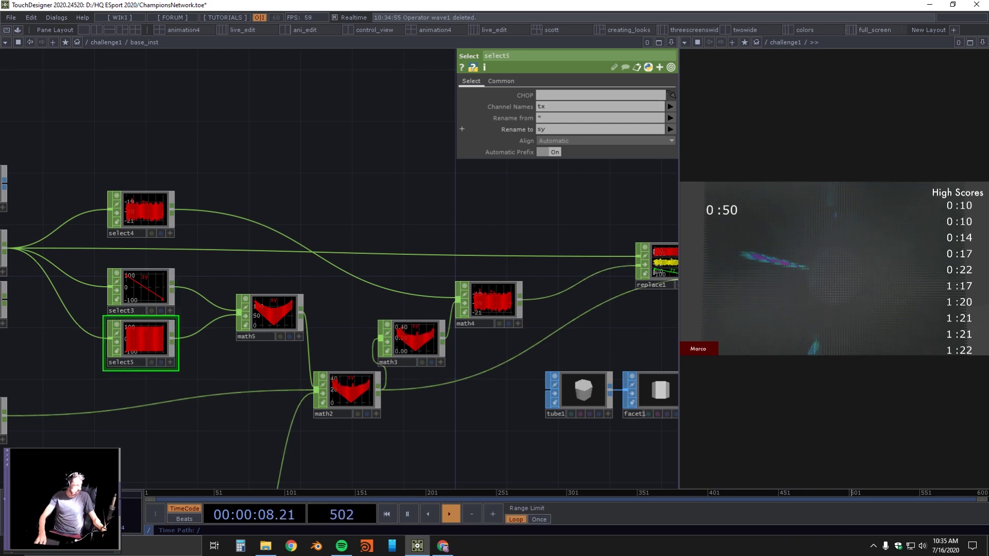
{"action": "left_click_drag", "start_coordinate": [309, 216], "coordinate": [351, 187]}
{"action": "left_click", "coordinate": [185, 261]}
{"action": "left_click", "coordinate": [185, 314]}
{"action": "left_click", "coordinate": [316, 286]}
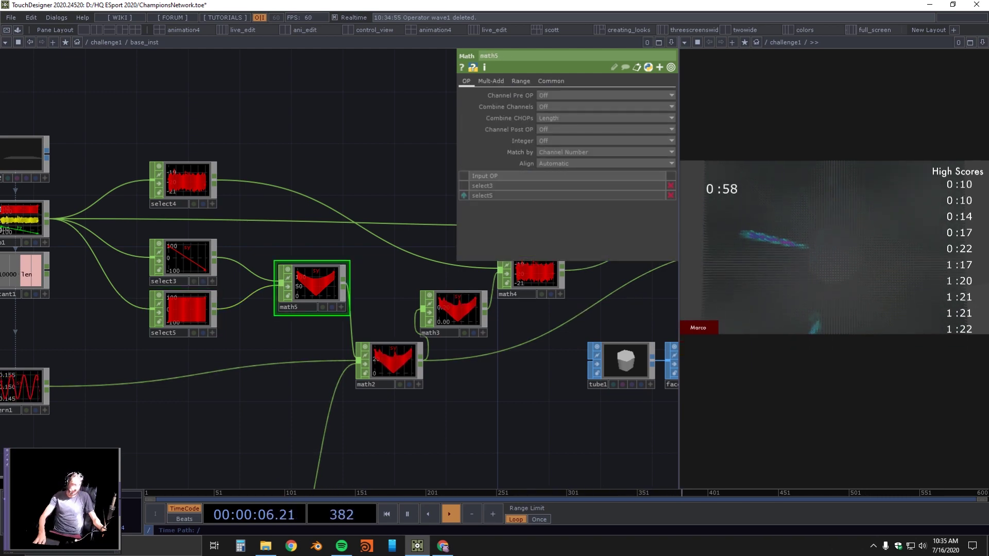
Switch the challenge1 output pane to the Geometry Viewer and inspect the instanced columns in 3D
{"action": "left_click", "coordinate": [685, 42]}
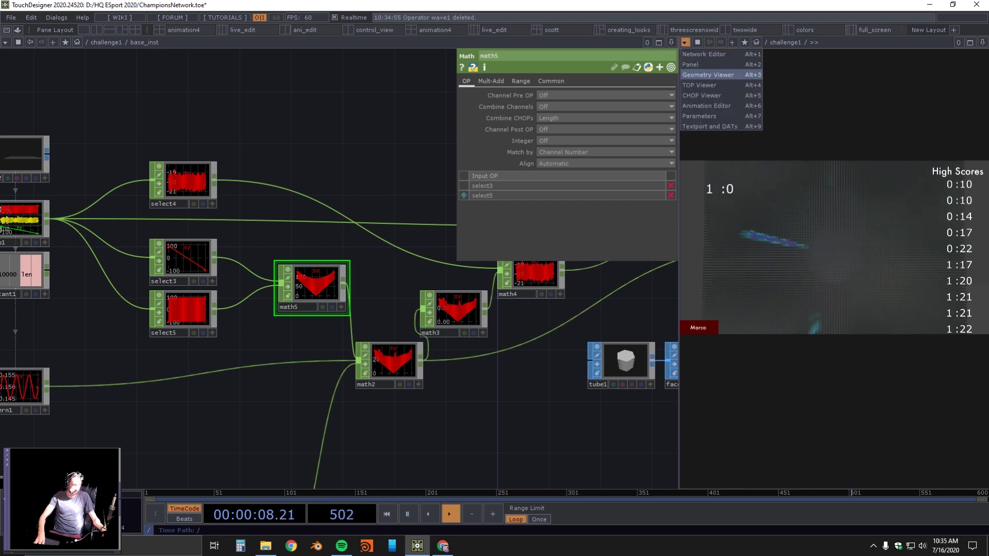
{"action": "left_click", "coordinate": [709, 74]}
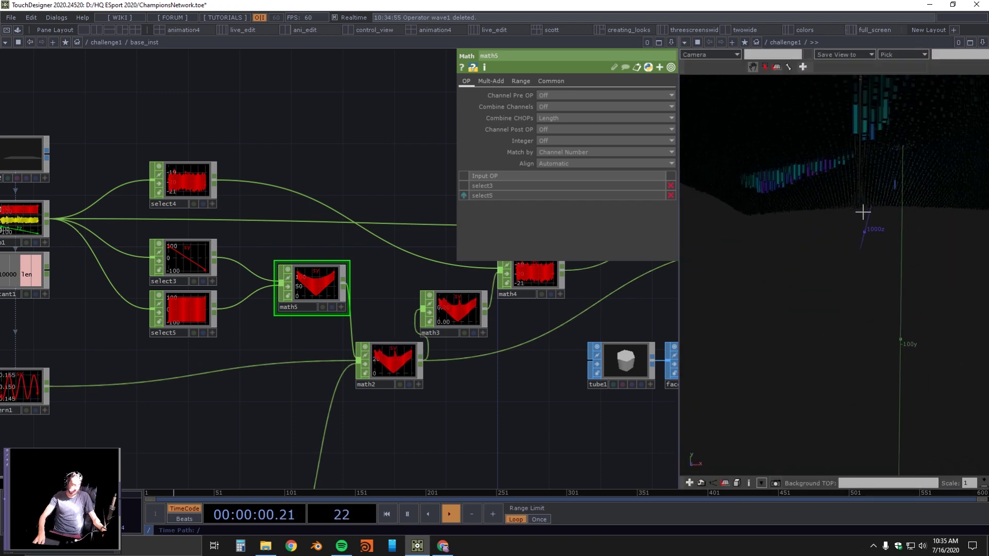
{"action": "left_click_drag", "start_coordinate": [863, 211], "coordinate": [863, 212]}
{"action": "scroll", "coordinate": [863, 209], "scroll_direction": "down", "scroll_amount": 8}
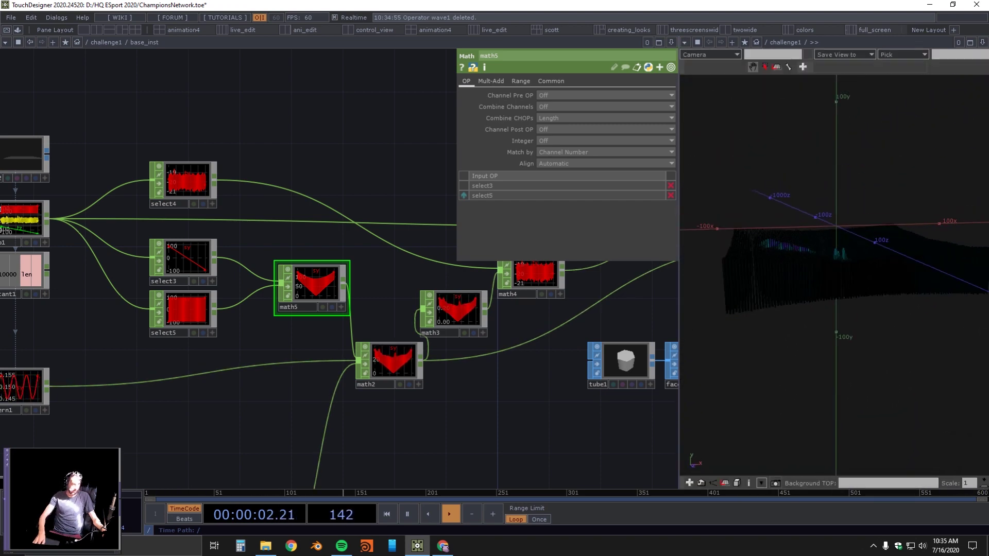
{"action": "left_click_drag", "start_coordinate": [848, 245], "coordinate": [858, 222]}
{"action": "scroll", "coordinate": [859, 223], "scroll_direction": "up", "scroll_amount": 5}
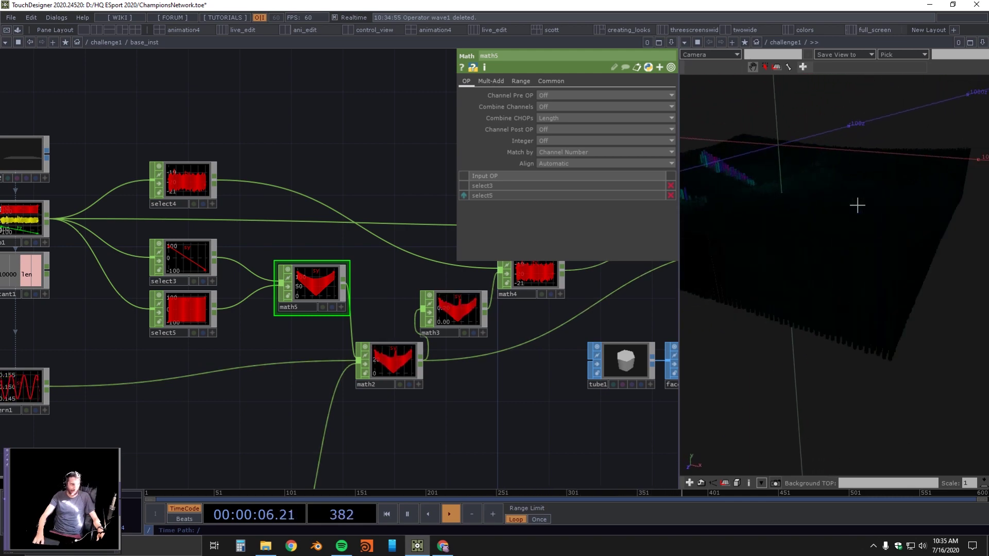
Examine the hand image in the select1 TOP, its source reference and its resolution info
{"action": "scroll", "coordinate": [377, 185], "scroll_direction": "down", "scroll_amount": 6}
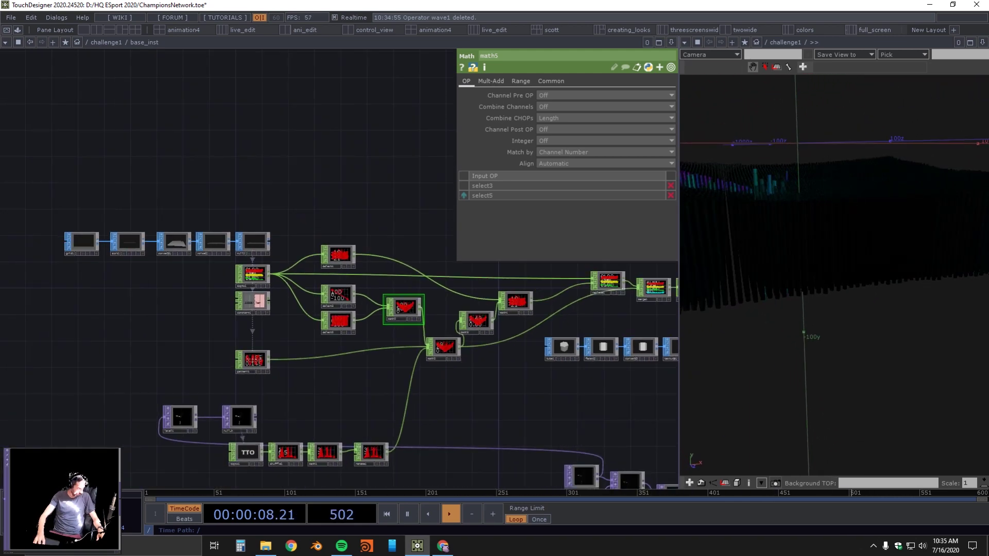
{"action": "left_click_drag", "start_coordinate": [377, 184], "coordinate": [301, 145]}
{"action": "scroll", "coordinate": [447, 363], "scroll_direction": "up", "scroll_amount": 8}
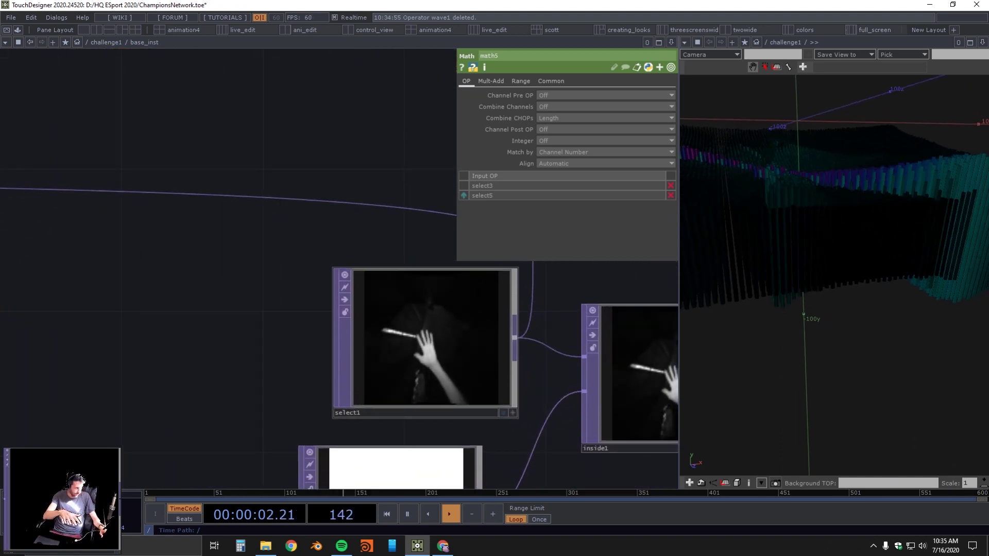
{"action": "left_click", "coordinate": [428, 342]}
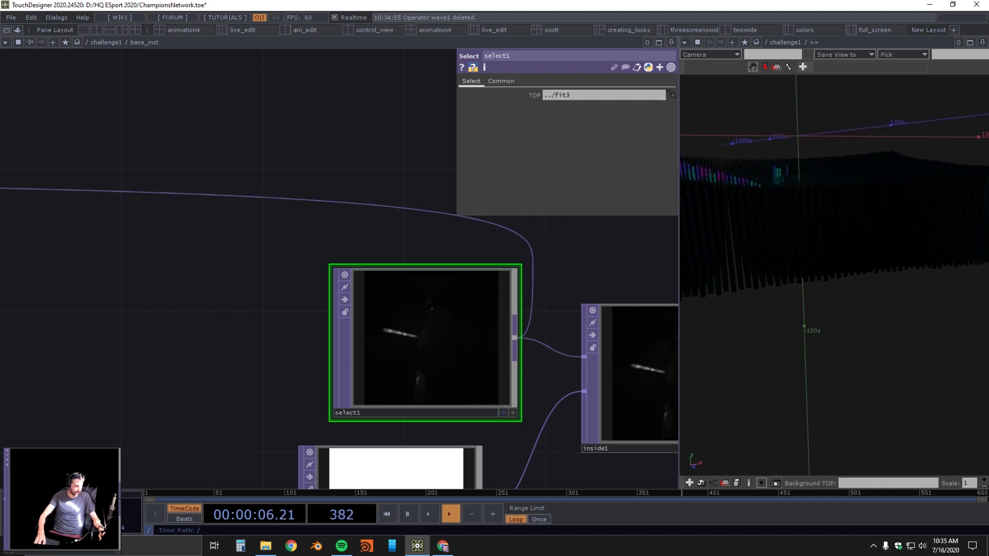
{"action": "scroll", "coordinate": [417, 276], "scroll_direction": "down", "scroll_amount": 5}
{"action": "middle_click", "coordinate": [418, 278]}
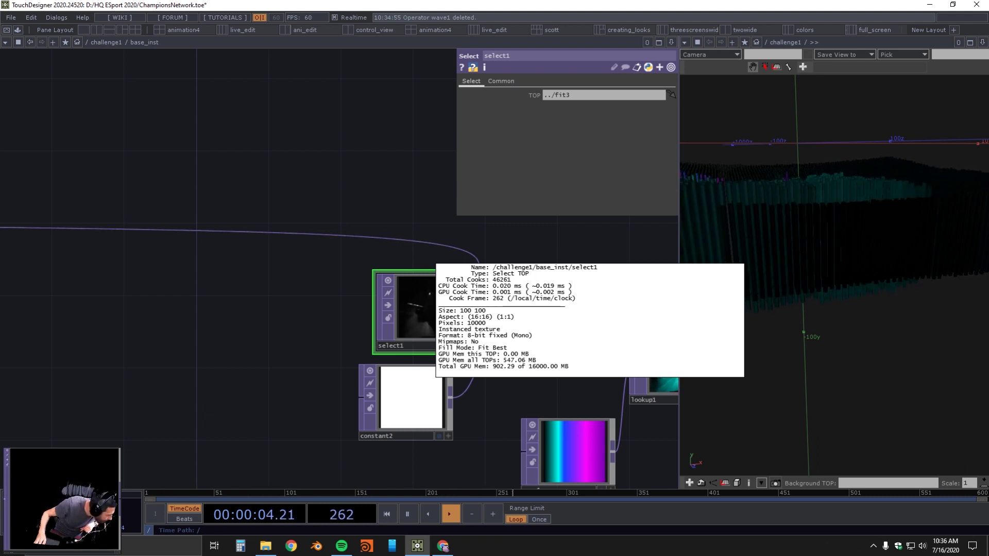
{"action": "scroll", "coordinate": [420, 344], "scroll_direction": "down", "scroll_amount": 3}
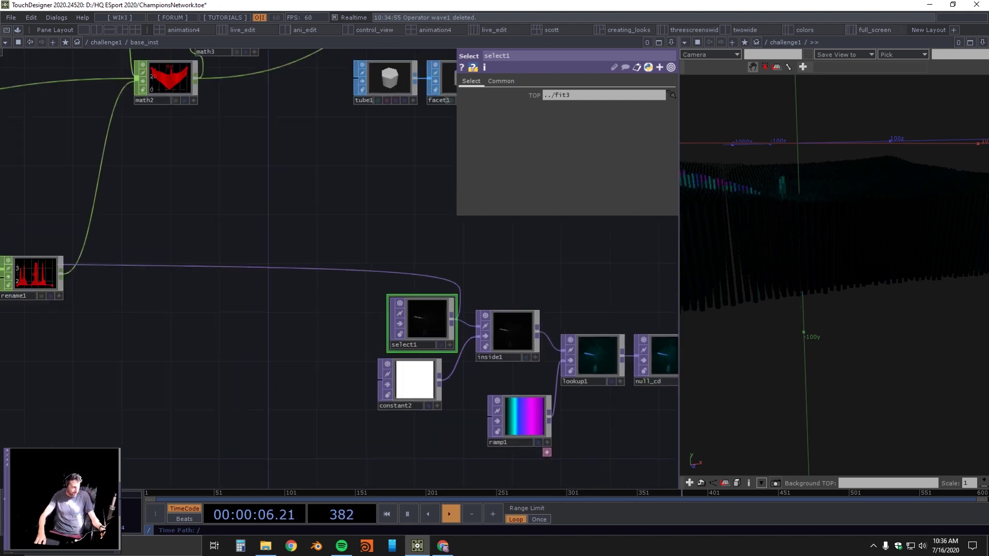
Align select1 directly above constant2 and check constant2's resolution settings
{"action": "scroll", "coordinate": [422, 325], "scroll_direction": "up", "scroll_amount": 1}
{"action": "left_click_drag", "start_coordinate": [575, 399], "coordinate": [486, 385]}
{"action": "scroll", "coordinate": [486, 385], "scroll_direction": "up", "scroll_amount": 5}
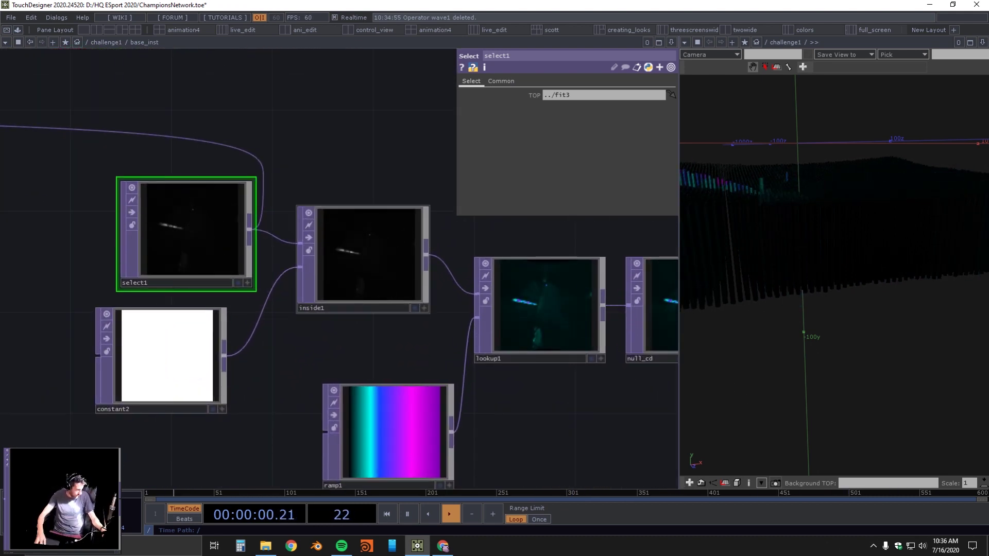
{"action": "left_click", "coordinate": [369, 258]}
{"action": "left_click", "coordinate": [167, 356]}
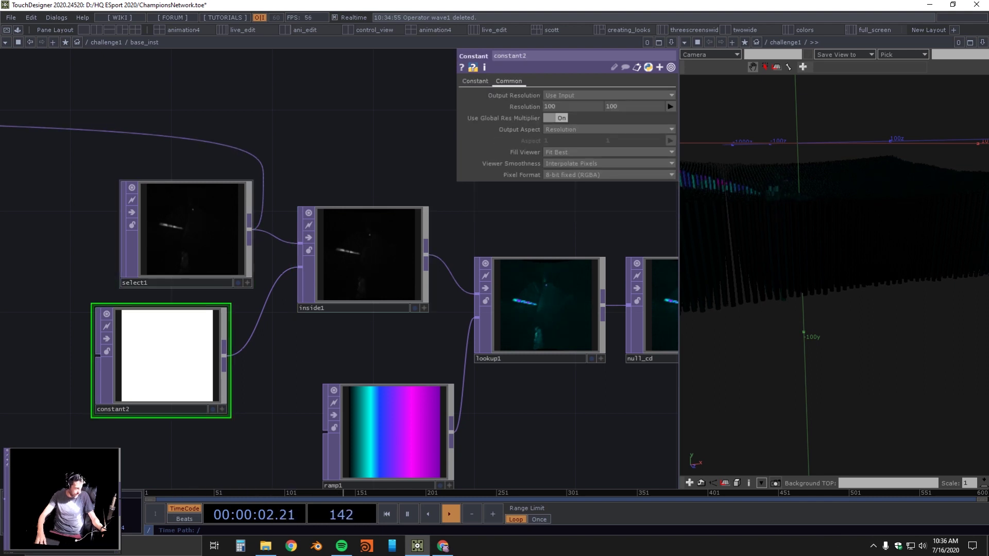
{"action": "left_click_drag", "start_coordinate": [187, 242], "coordinate": [162, 242]}
{"action": "left_click", "coordinate": [165, 355]}
Examine inside1's fit settings and info, and how lookup1 colours its image with ramp1 for null_cd
{"action": "left_click", "coordinate": [363, 257]}
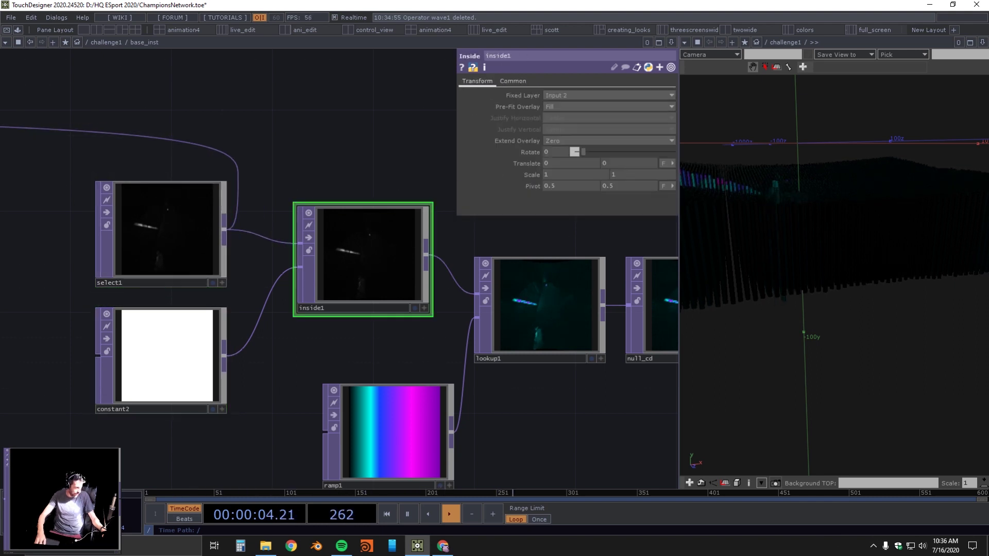
{"action": "middle_click", "coordinate": [386, 225]}
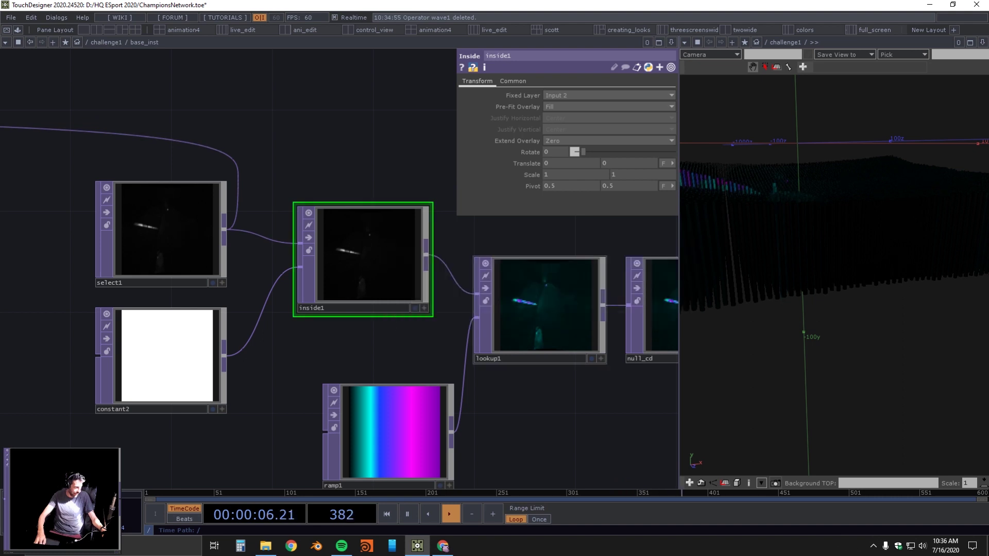
{"action": "left_click", "coordinate": [544, 309]}
{"action": "left_click_drag", "start_coordinate": [546, 412], "coordinate": [466, 378]}
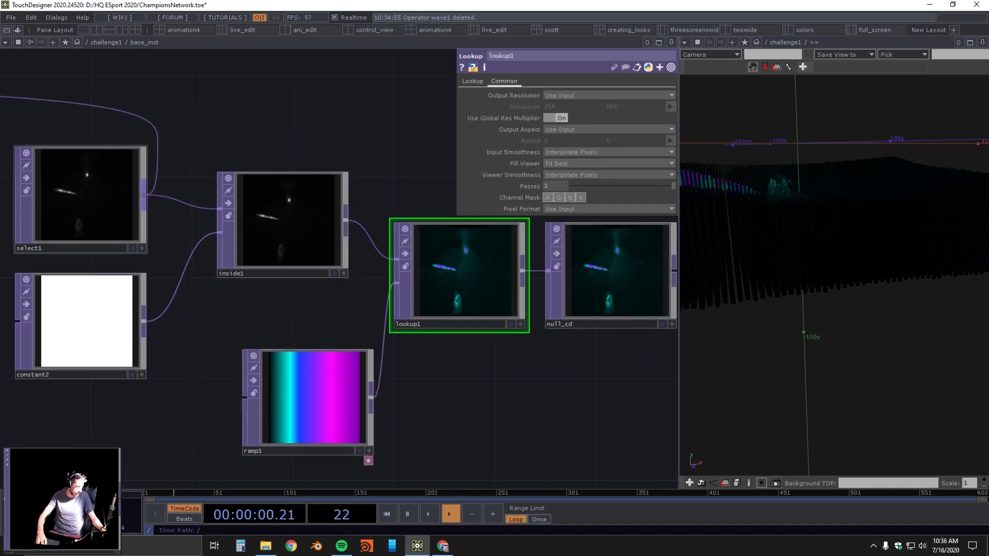
{"action": "scroll", "coordinate": [468, 268], "scroll_direction": "up", "scroll_amount": 5}
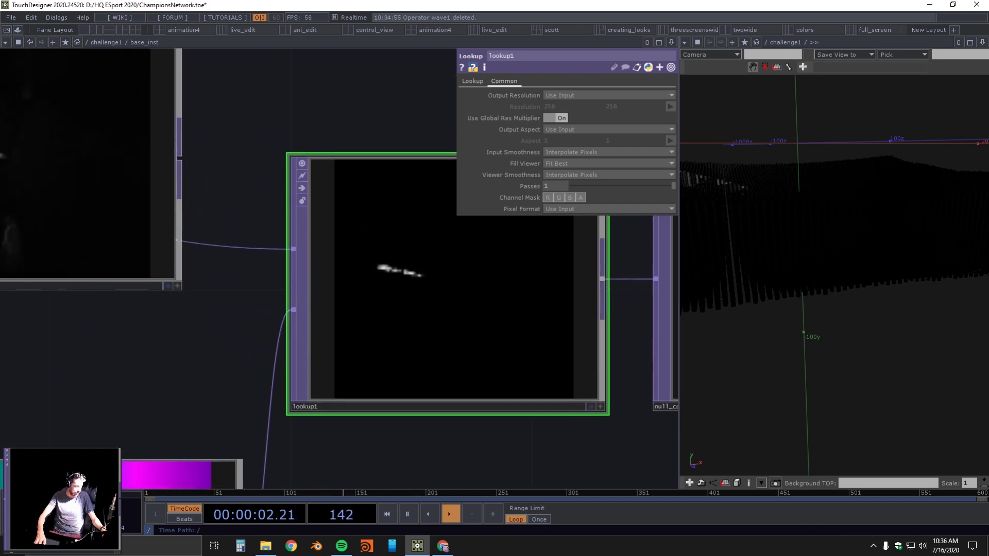
{"action": "scroll", "coordinate": [331, 256], "scroll_direction": "down", "scroll_amount": 3}
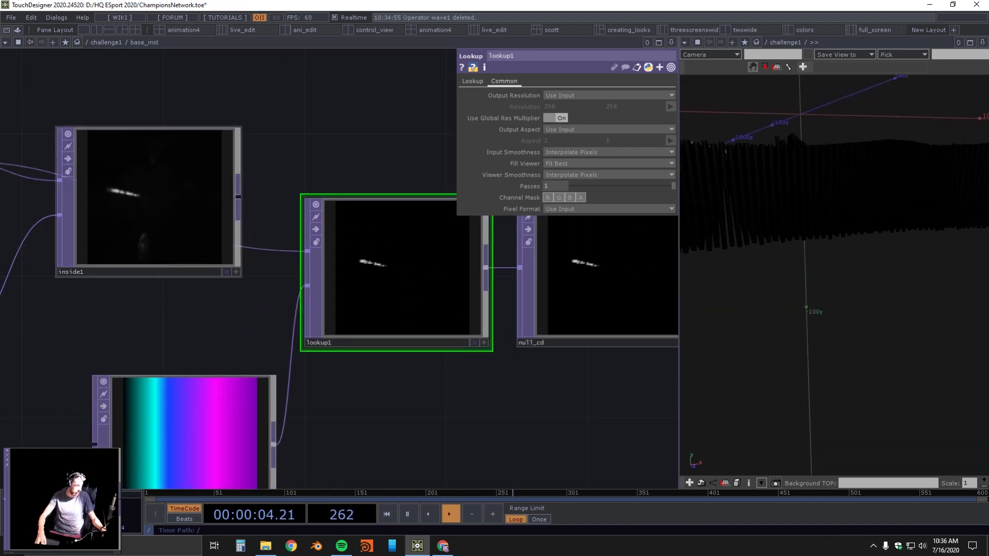
{"action": "middle_click", "coordinate": [209, 193]}
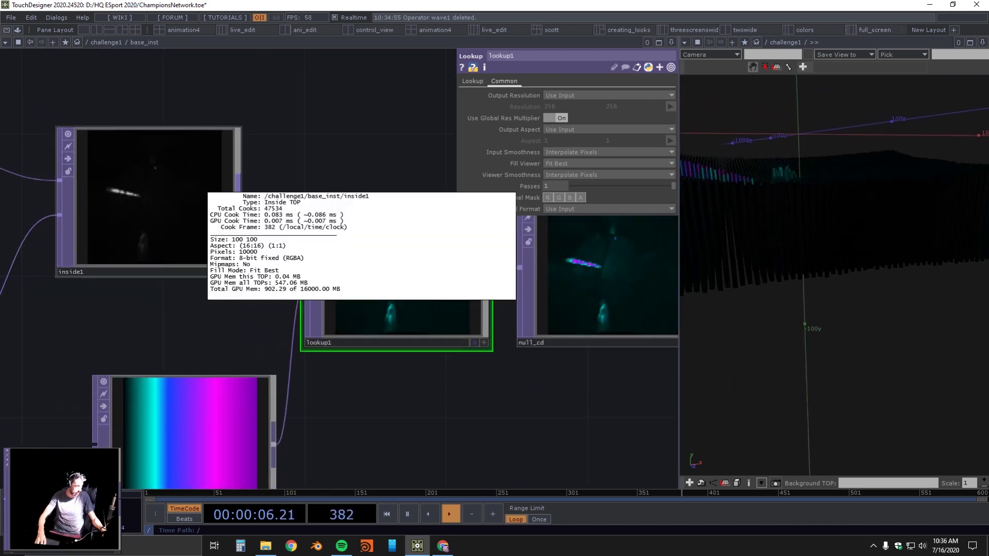
Select null_cd and survey how the colour, column geometry and CHOP chains connect across base_inst, viewing the columns from above
{"action": "left_click_drag", "start_coordinate": [356, 381], "coordinate": [221, 345]}
{"action": "scroll", "coordinate": [221, 345], "scroll_direction": "down", "scroll_amount": 3}
{"action": "left_click", "coordinate": [394, 279]}
{"action": "left_click_drag", "start_coordinate": [279, 378], "coordinate": [551, 399]}
{"action": "scroll", "coordinate": [551, 398], "scroll_direction": "down", "scroll_amount": 5}
{"action": "left_click_drag", "start_coordinate": [304, 377], "coordinate": [362, 396]}
{"action": "scroll", "coordinate": [571, 396], "scroll_direction": "down", "scroll_amount": 4}
{"action": "left_click_drag", "start_coordinate": [547, 311], "coordinate": [377, 393]}
{"action": "scroll", "coordinate": [377, 393], "scroll_direction": "down", "scroll_amount": 3}
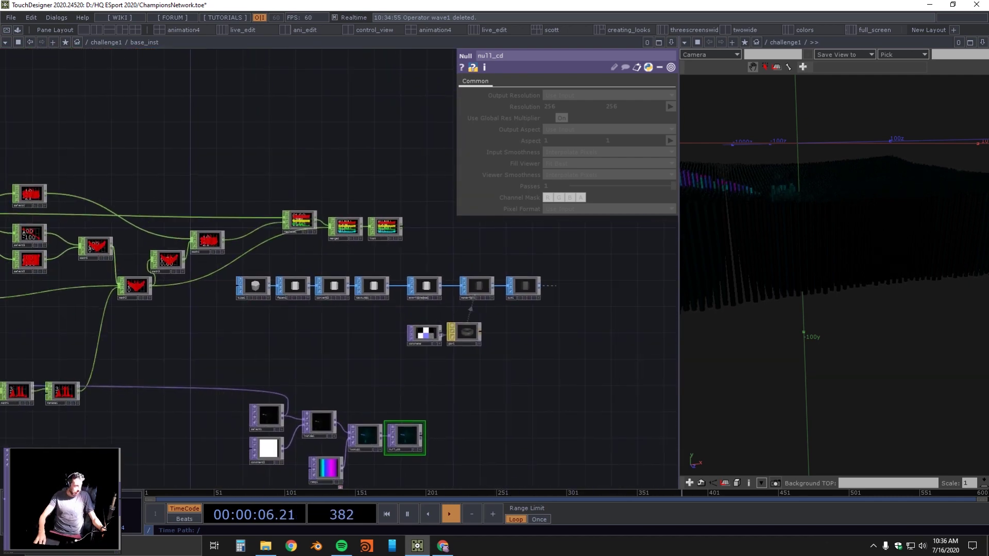
{"action": "left_click_drag", "start_coordinate": [360, 360], "coordinate": [506, 298]}
{"action": "left_click_drag", "start_coordinate": [874, 150], "coordinate": [830, 224]}
{"action": "left_click_drag", "start_coordinate": [278, 381], "coordinate": [391, 388]}
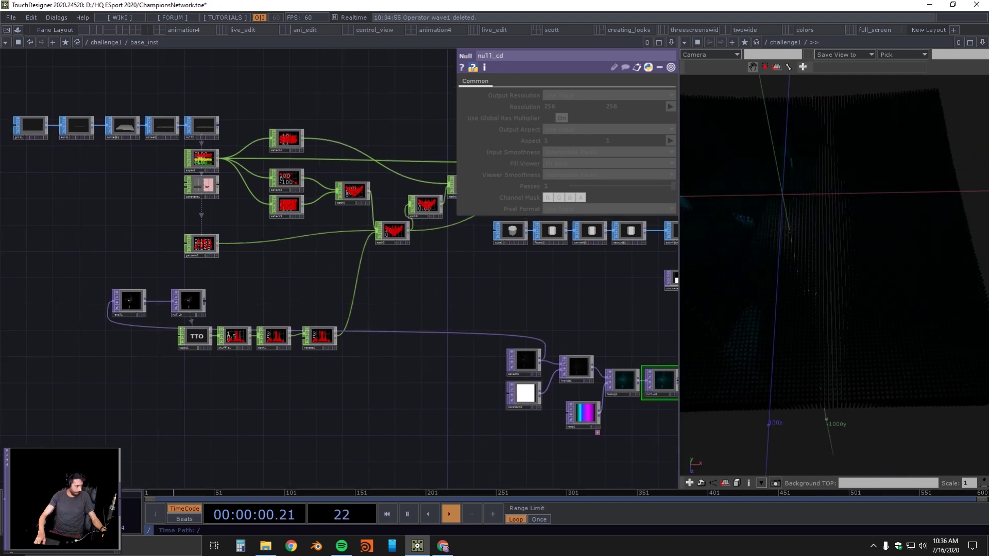
Trace the hand image back to the level1 TOP that feeds null_h and examine level1's operator info
{"action": "scroll", "coordinate": [543, 370], "scroll_direction": "up", "scroll_amount": 5}
{"action": "left_click_drag", "start_coordinate": [543, 369], "coordinate": [511, 371]}
{"action": "scroll", "coordinate": [225, 368], "scroll_direction": "down", "scroll_amount": 3}
{"action": "left_click_drag", "start_coordinate": [225, 368], "coordinate": [536, 389]}
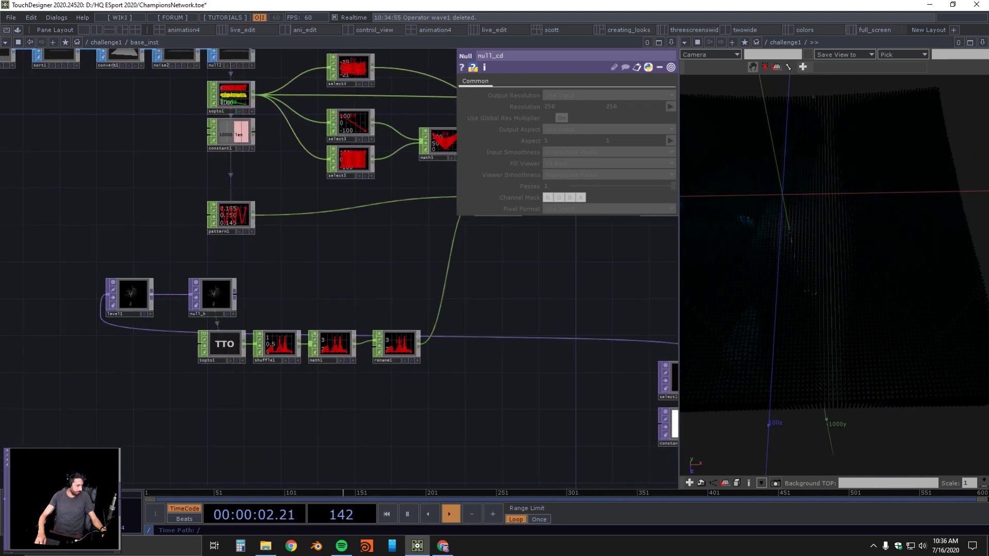
{"action": "middle_click", "coordinate": [130, 303]}
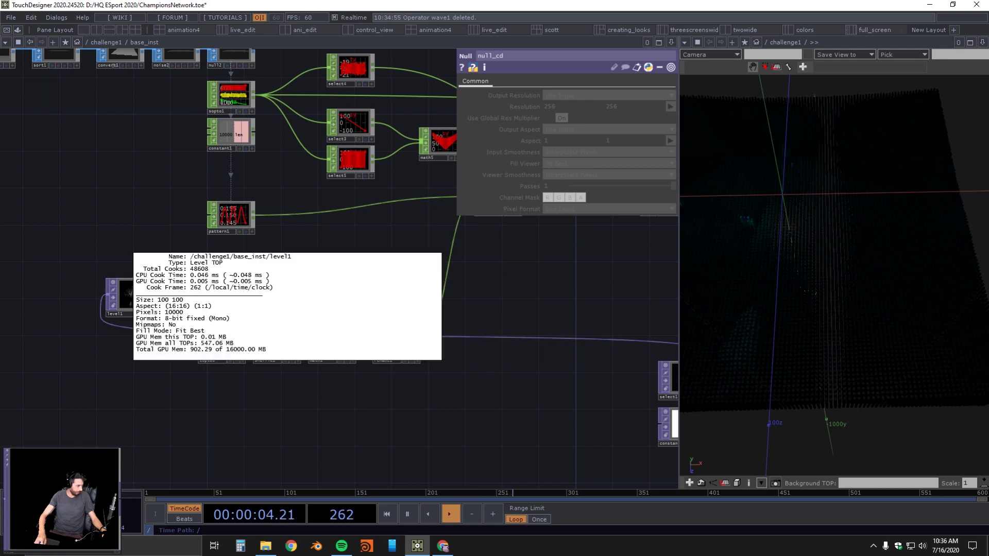
Examine topto1's image settings, per-row channel graph and operator info, along with the method shuffle1 uses to combine the channels
{"action": "scroll", "coordinate": [216, 369], "scroll_direction": "up", "scroll_amount": 4}
{"action": "left_click", "coordinate": [222, 336]}
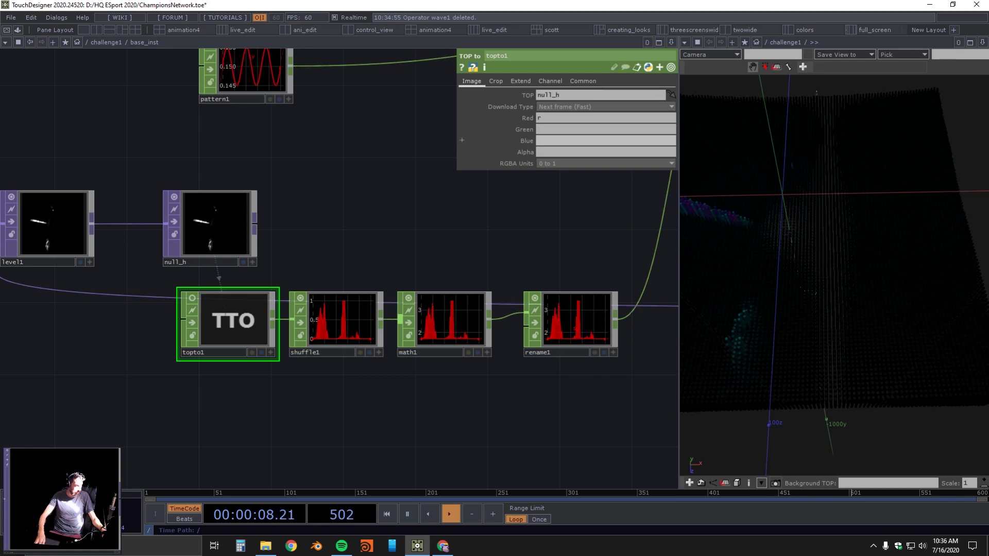
{"action": "scroll", "coordinate": [331, 368], "scroll_direction": "up", "scroll_amount": 4}
{"action": "left_click", "coordinate": [330, 335]}
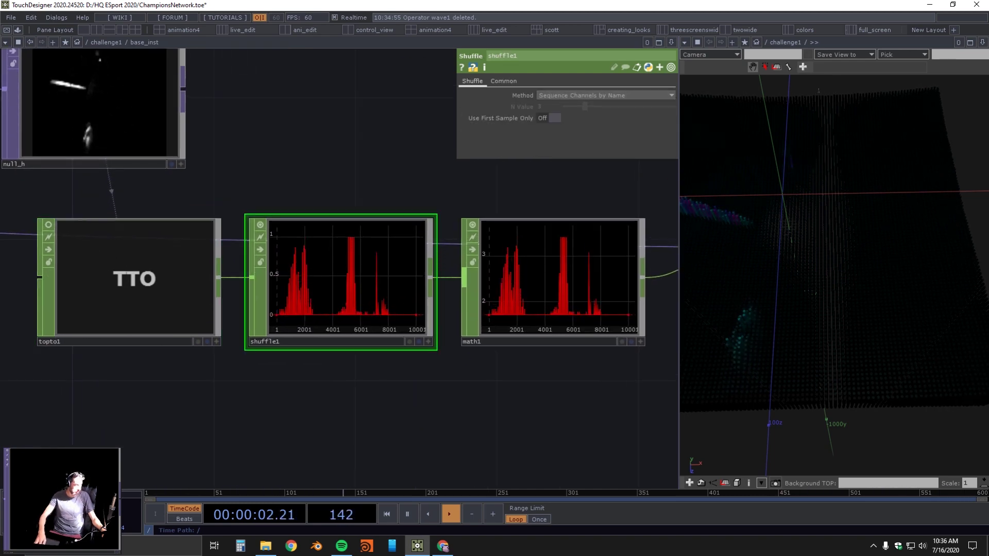
{"action": "left_click", "coordinate": [48, 225]}
{"action": "scroll", "coordinate": [51, 292], "scroll_direction": "up", "scroll_amount": 4}
{"action": "scroll", "coordinate": [49, 294], "scroll_direction": "up", "scroll_amount": 1}
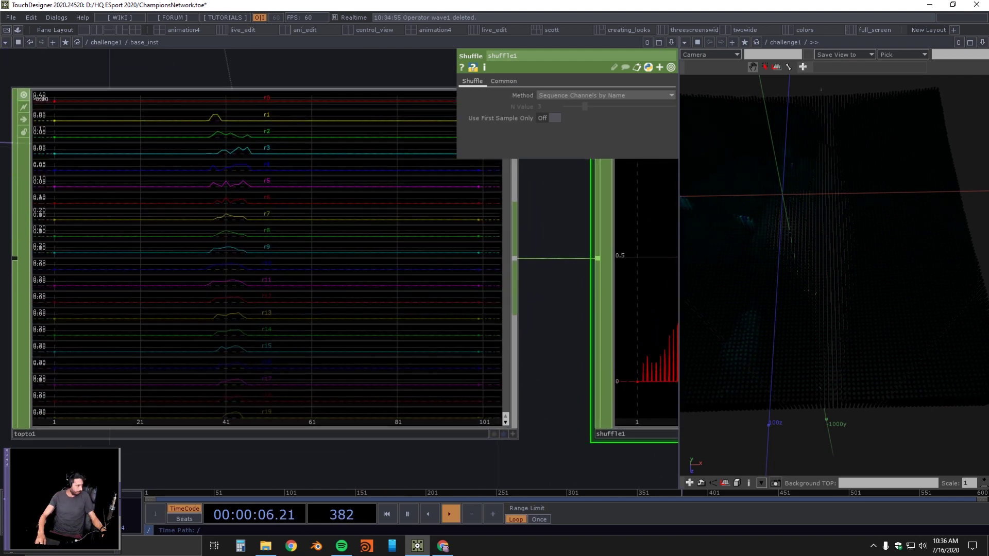
{"action": "left_click", "coordinate": [24, 94]}
{"action": "middle_click", "coordinate": [156, 173]}
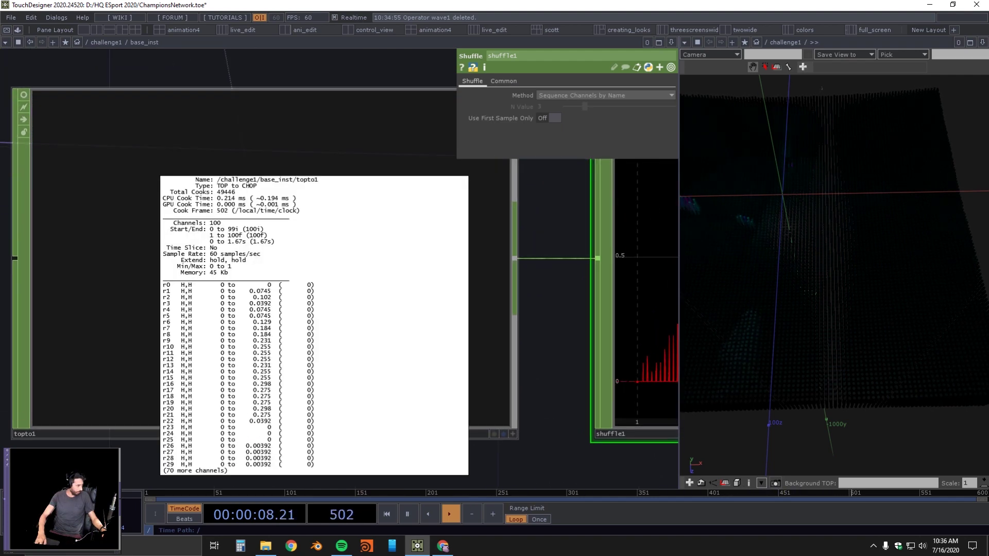
{"action": "scroll", "coordinate": [155, 309], "scroll_direction": "down", "scroll_amount": 3}
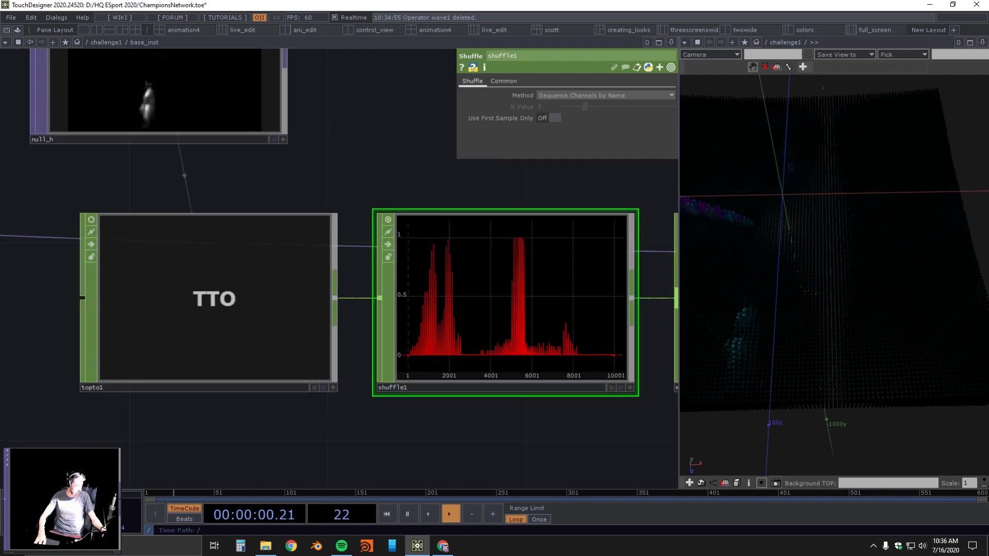
Trace the shuffled hand channel through math1 and examine the channel renaming settings in rename1
{"action": "scroll", "coordinate": [334, 437], "scroll_direction": "down", "scroll_amount": 3}
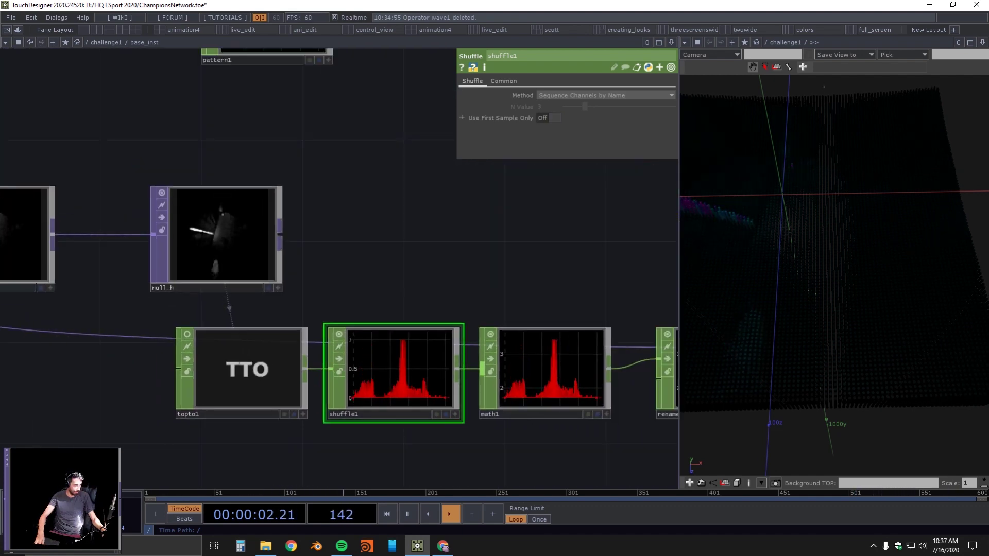
{"action": "left_click_drag", "start_coordinate": [542, 426], "coordinate": [394, 379]}
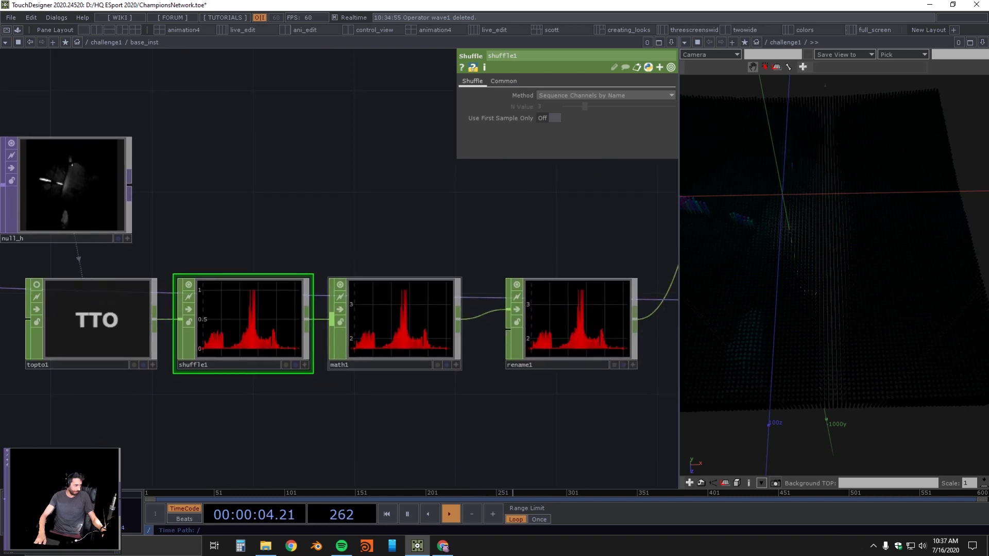
{"action": "scroll", "coordinate": [394, 377], "scroll_direction": "up", "scroll_amount": 5}
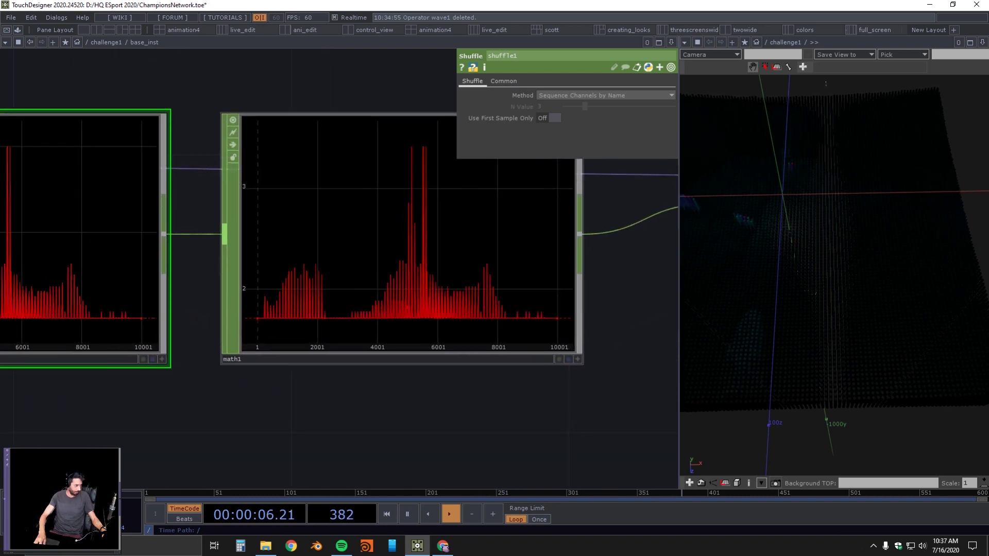
{"action": "scroll", "coordinate": [514, 444], "scroll_direction": "down", "scroll_amount": 3}
{"action": "left_click_drag", "start_coordinate": [514, 444], "coordinate": [382, 428]}
{"action": "scroll", "coordinate": [383, 428], "scroll_direction": "down", "scroll_amount": 1}
{"action": "scroll", "coordinate": [305, 417], "scroll_direction": "down", "scroll_amount": 2}
{"action": "left_click", "coordinate": [448, 375]}
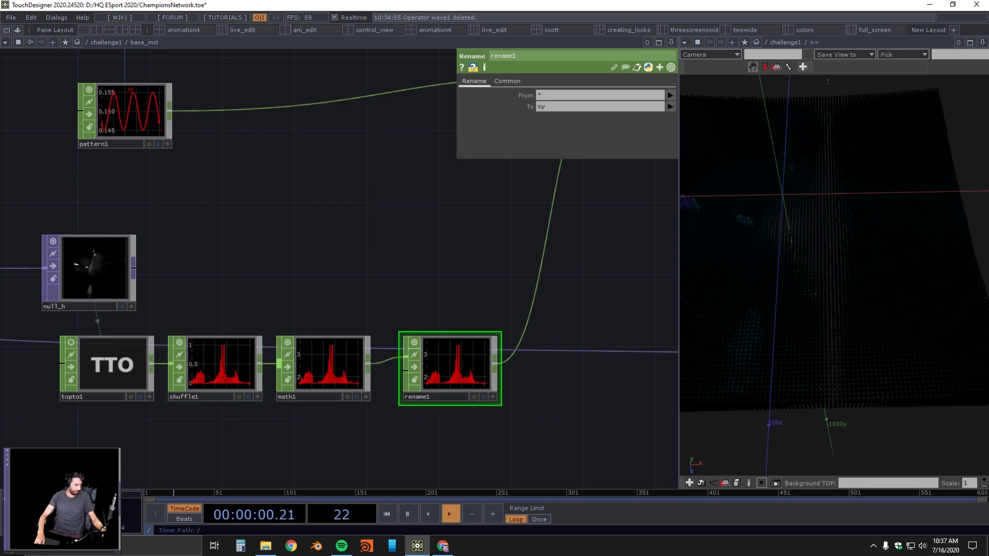
Line up math2 and math3 in one row and shift math5 slightly closer to select3 and select5
{"action": "left_click_drag", "start_coordinate": [478, 185], "coordinate": [397, 330]}
{"action": "scroll", "coordinate": [384, 376], "scroll_direction": "down", "scroll_amount": 2}
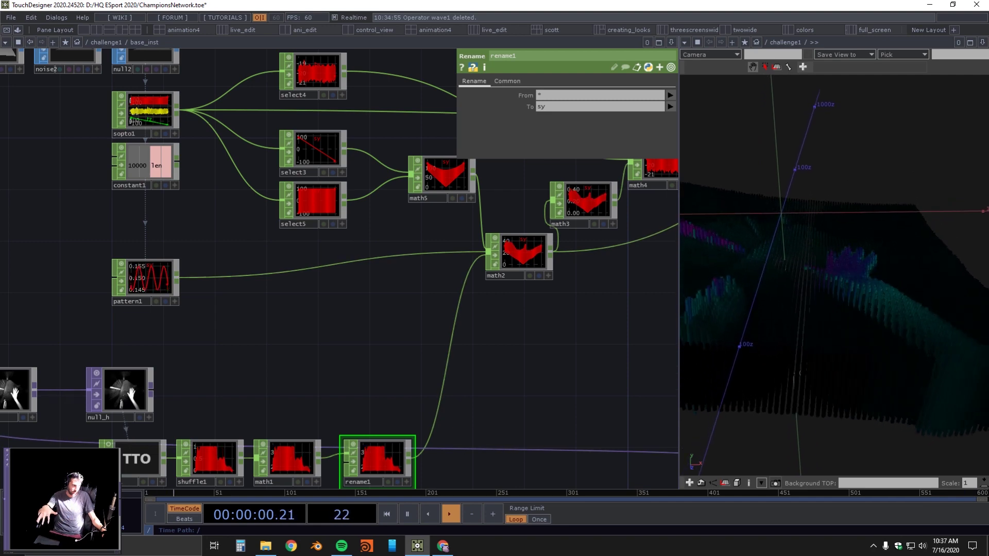
{"action": "left_click_drag", "start_coordinate": [515, 314], "coordinate": [424, 315]}
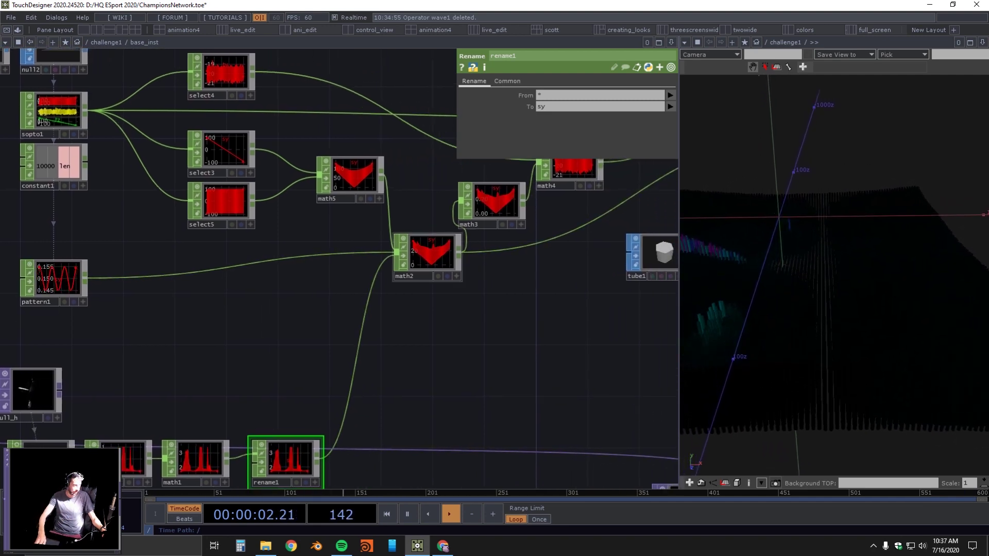
{"action": "left_click_drag", "start_coordinate": [428, 257], "coordinate": [429, 206]}
{"action": "left_click_drag", "start_coordinate": [494, 205], "coordinate": [506, 205]}
{"action": "left_click_drag", "start_coordinate": [493, 268], "coordinate": [506, 282]}
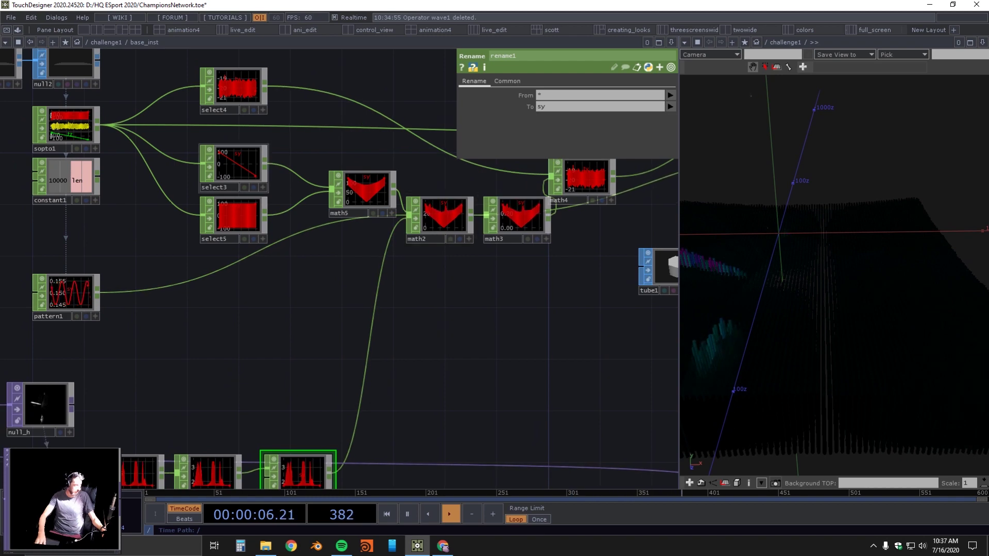
{"action": "left_click", "coordinate": [235, 166]}
{"action": "left_click", "coordinate": [235, 216]}
{"action": "left_click_drag", "start_coordinate": [363, 192], "coordinate": [350, 192]}
{"action": "left_click_drag", "start_coordinate": [350, 268], "coordinate": [302, 288]}
Examine which channels select3 and select5 pick and how math5 combines them
{"action": "right_click", "coordinate": [188, 184]}
{"action": "left_click", "coordinate": [181, 185]}
{"action": "left_click", "coordinate": [186, 185]}
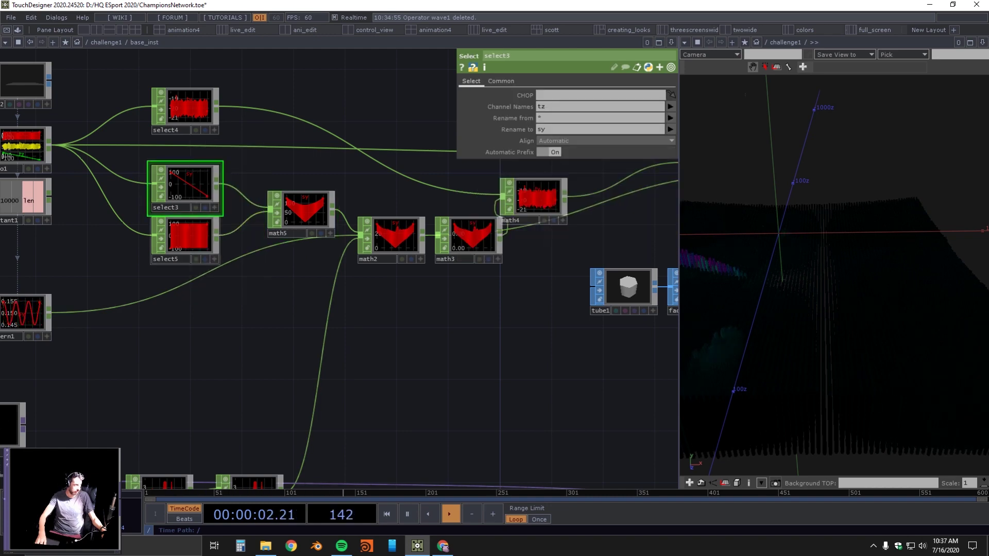
{"action": "left_click", "coordinate": [187, 237]}
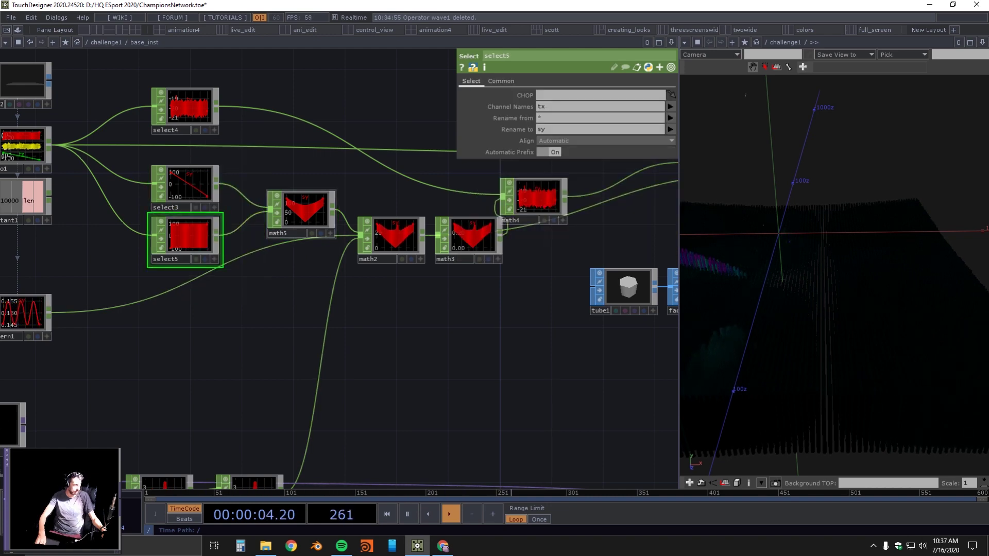
{"action": "left_click", "coordinate": [294, 211]}
{"action": "left_click_drag", "start_coordinate": [279, 319], "coordinate": [392, 310]}
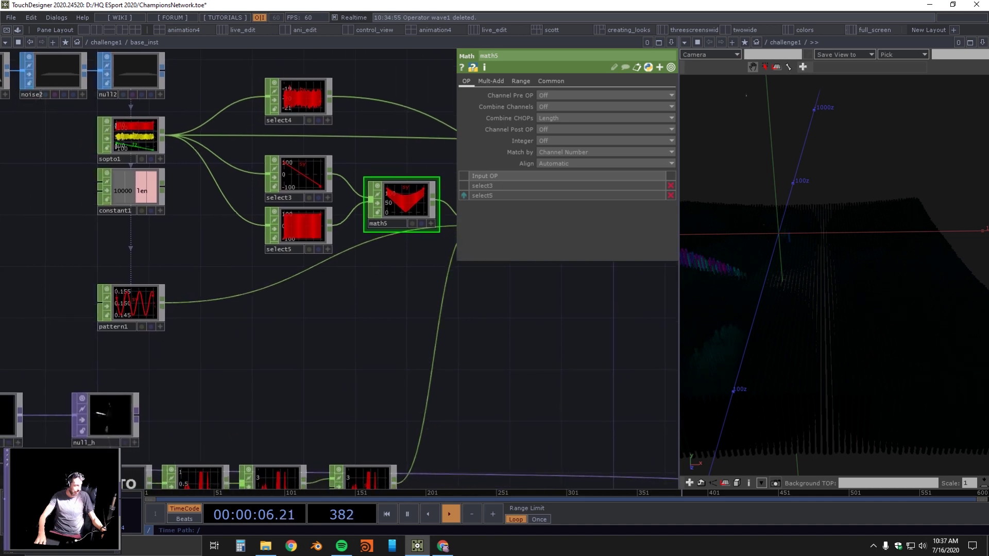
Examine pattern1's wave parameters and orbit the instanced columns to a side view
{"action": "left_click", "coordinate": [134, 310]}
{"action": "left_click_drag", "start_coordinate": [268, 330], "coordinate": [176, 356]}
{"action": "left_click_drag", "start_coordinate": [839, 319], "coordinate": [858, 205]}
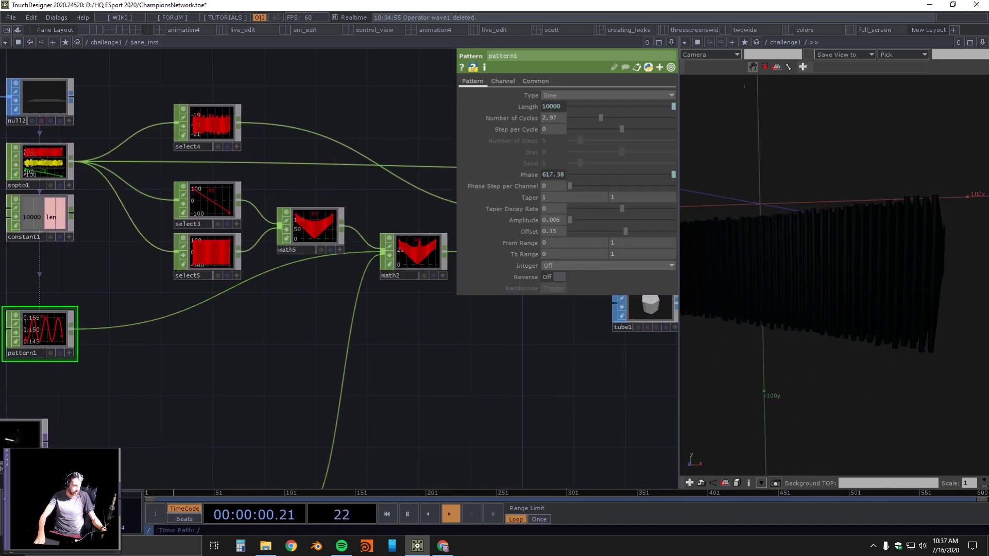
Set math3's Multiply to 1 and orbit the instanced columns to inspect their displacement
{"action": "left_click_drag", "start_coordinate": [443, 335], "coordinate": [317, 351]}
{"action": "left_click", "coordinate": [365, 273]}
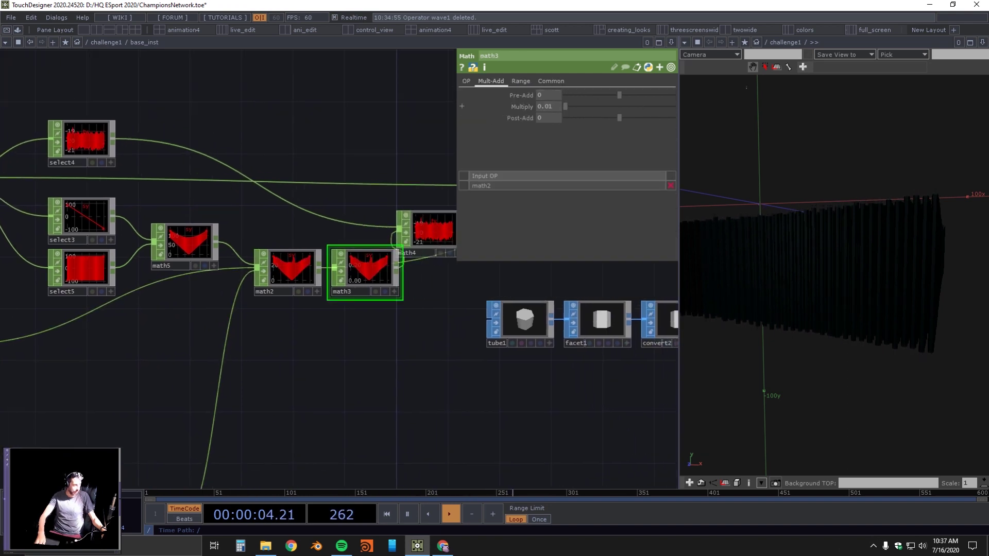
{"action": "left_click_drag", "start_coordinate": [566, 106], "coordinate": [579, 107]}
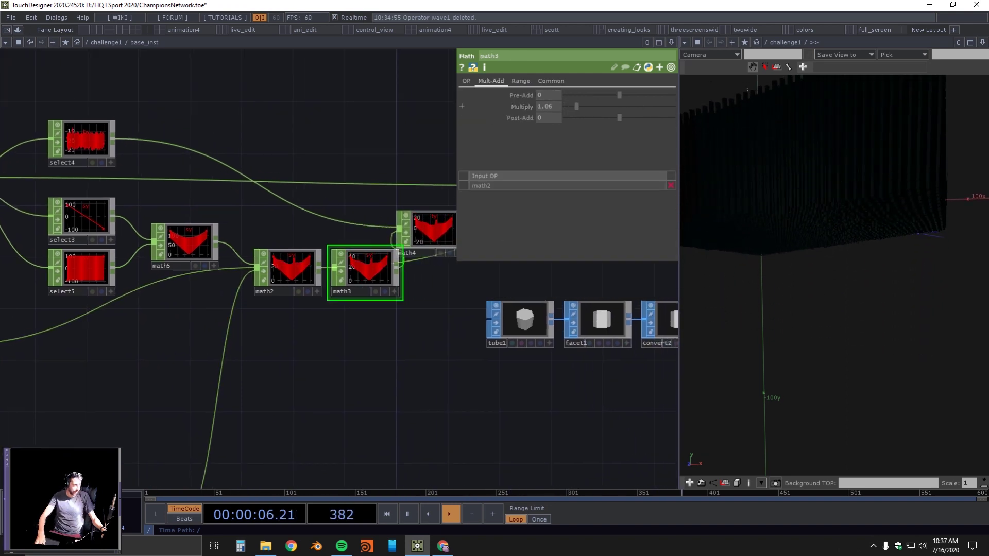
{"action": "left_click_drag", "start_coordinate": [858, 206], "coordinate": [896, 206]}
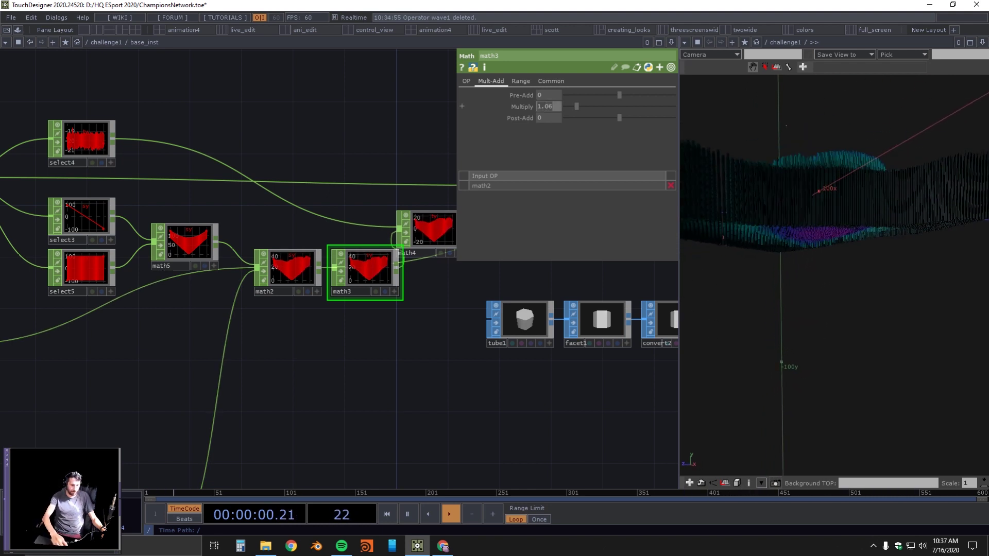
{"action": "type", "text": "1"}
{"action": "key", "text": "Return"}
{"action": "left_click_drag", "start_coordinate": [886, 205], "coordinate": [812, 176]}
Examine the tube1 SOP at the start of the column geometry chain, including its detail settings
{"action": "scroll", "coordinate": [578, 379], "scroll_direction": "down", "scroll_amount": 3}
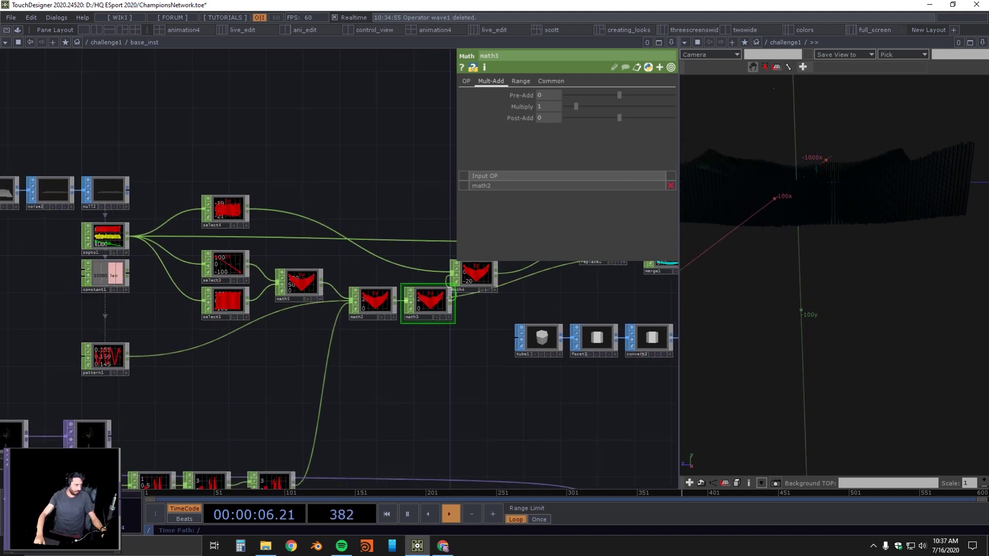
{"action": "left_click_drag", "start_coordinate": [577, 379], "coordinate": [331, 391]}
{"action": "scroll", "coordinate": [331, 391], "scroll_direction": "down", "scroll_amount": 3}
{"action": "key", "text": "Tab"}
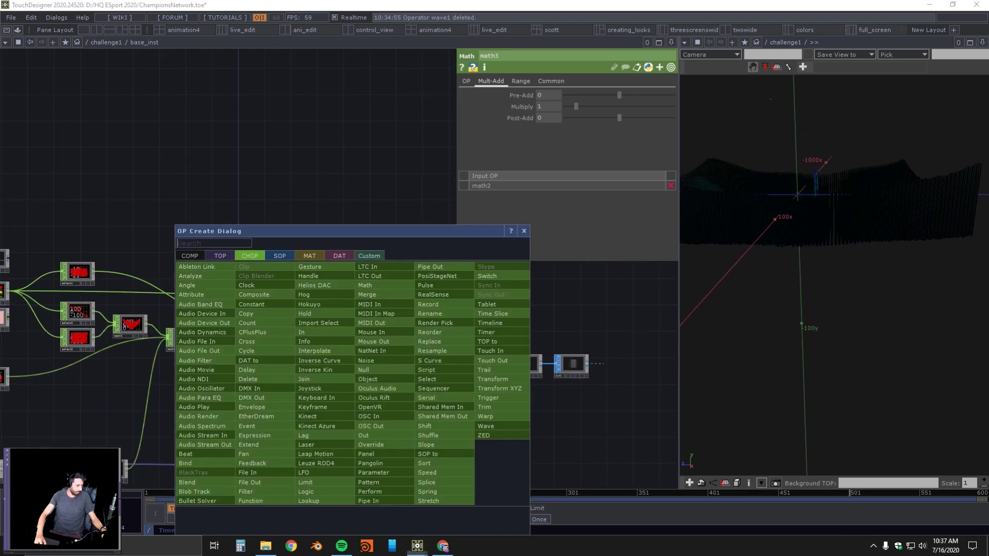
{"action": "key", "text": "Escape"}
{"action": "scroll", "coordinate": [335, 429], "scroll_direction": "up", "scroll_amount": 4}
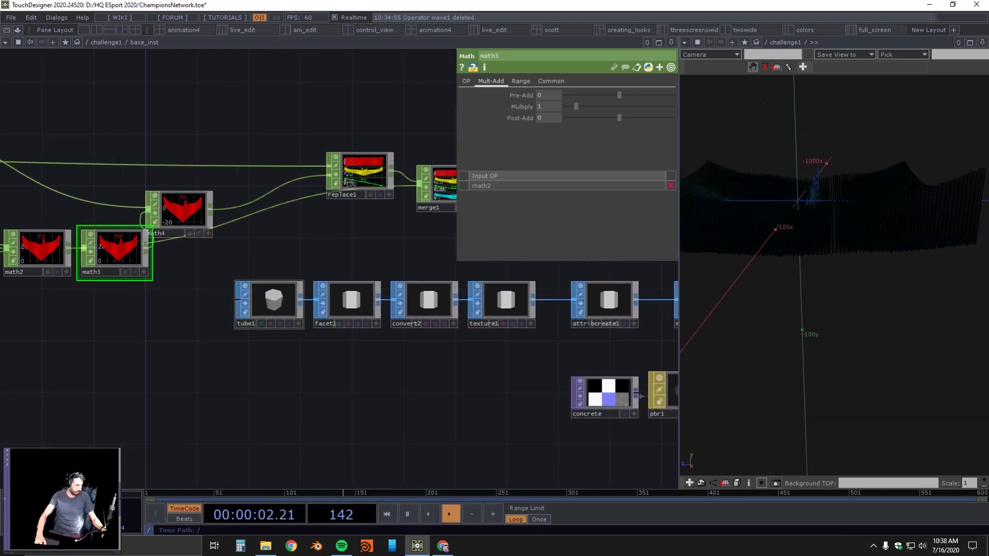
{"action": "scroll", "coordinate": [281, 315], "scroll_direction": "up", "scroll_amount": 2}
{"action": "left_click", "coordinate": [277, 313]}
{"action": "scroll", "coordinate": [274, 312], "scroll_direction": "up", "scroll_amount": 4}
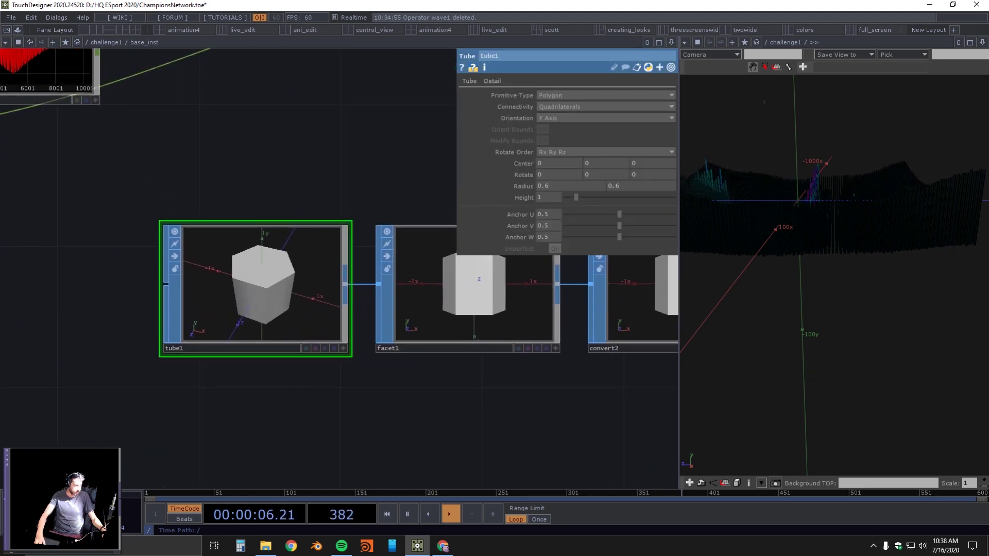
{"action": "left_click", "coordinate": [492, 81]}
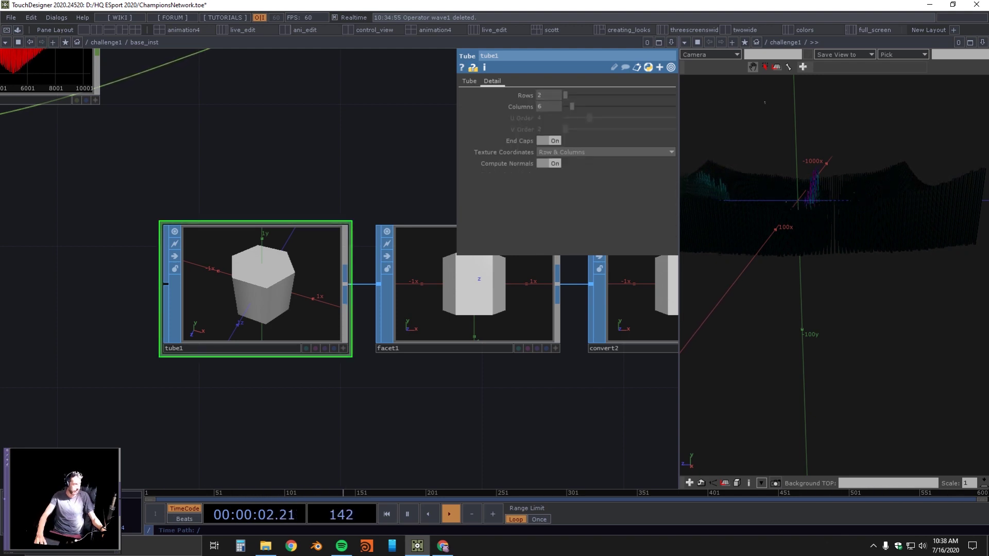
Examine the facet1 and convert2 SOPs that process the tube geometry
{"action": "left_click_drag", "start_coordinate": [402, 186], "coordinate": [258, 203]}
{"action": "left_click", "coordinate": [355, 309]}
{"action": "left_click_drag", "start_coordinate": [432, 222], "coordinate": [252, 204]}
{"action": "left_click_drag", "start_coordinate": [423, 370], "coordinate": [248, 334]}
{"action": "left_click", "coordinate": [304, 311]}
Follow the column chain to material1 and examine its pbr1 material and the concrete texture source
{"action": "scroll", "coordinate": [247, 334], "scroll_direction": "down", "scroll_amount": 3}
{"action": "left_click_drag", "start_coordinate": [319, 369], "coordinate": [180, 334]}
{"action": "scroll", "coordinate": [270, 332], "scroll_direction": "down", "scroll_amount": 3}
{"action": "left_click_drag", "start_coordinate": [423, 314], "coordinate": [287, 297]}
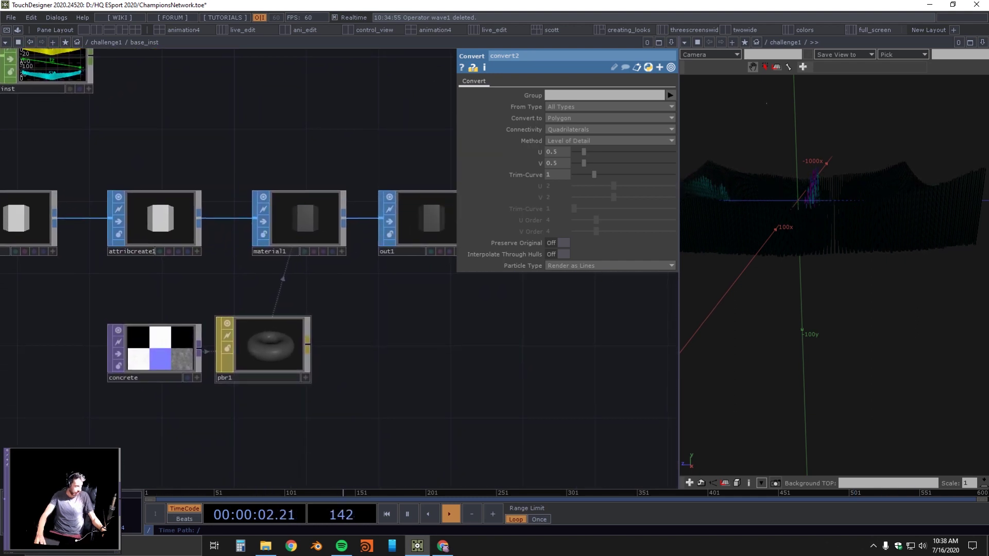
{"action": "left_click", "coordinate": [263, 345]}
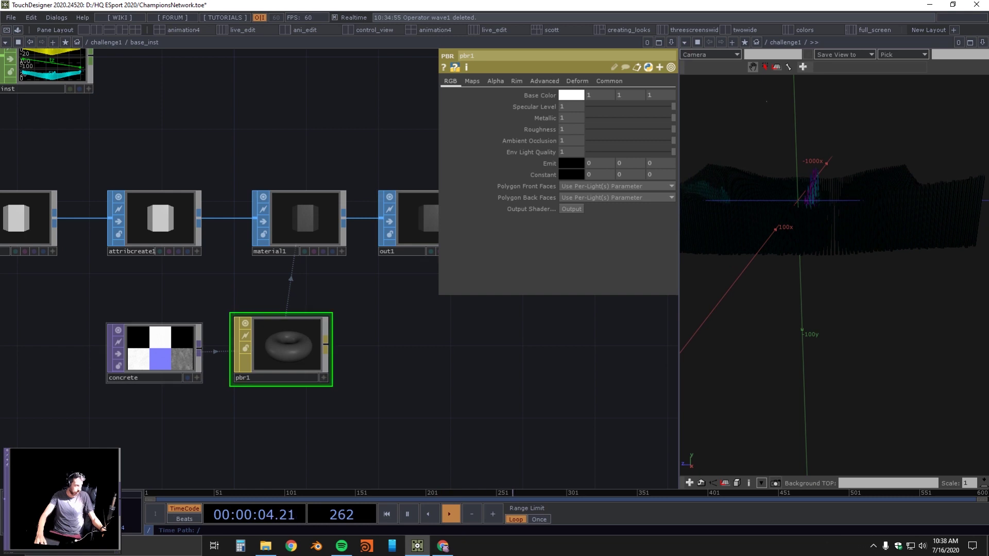
{"action": "left_click", "coordinate": [161, 350]}
Return to the challenge1 network and examine geo1's transform parameters, including its rotation expressions
{"action": "key", "text": "u"}
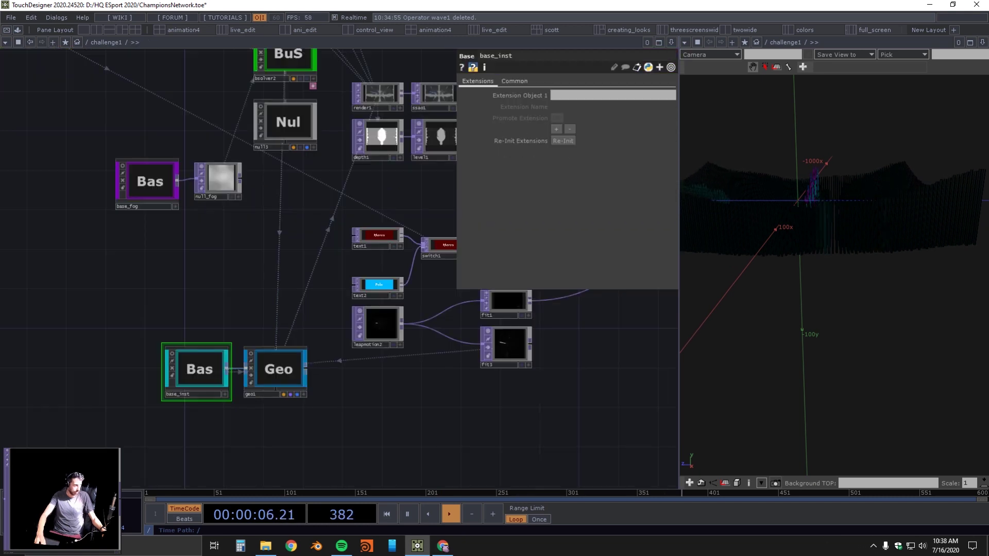
{"action": "left_click_drag", "start_coordinate": [391, 396], "coordinate": [216, 379]}
{"action": "left_click_drag", "start_coordinate": [77, 374], "coordinate": [201, 377]}
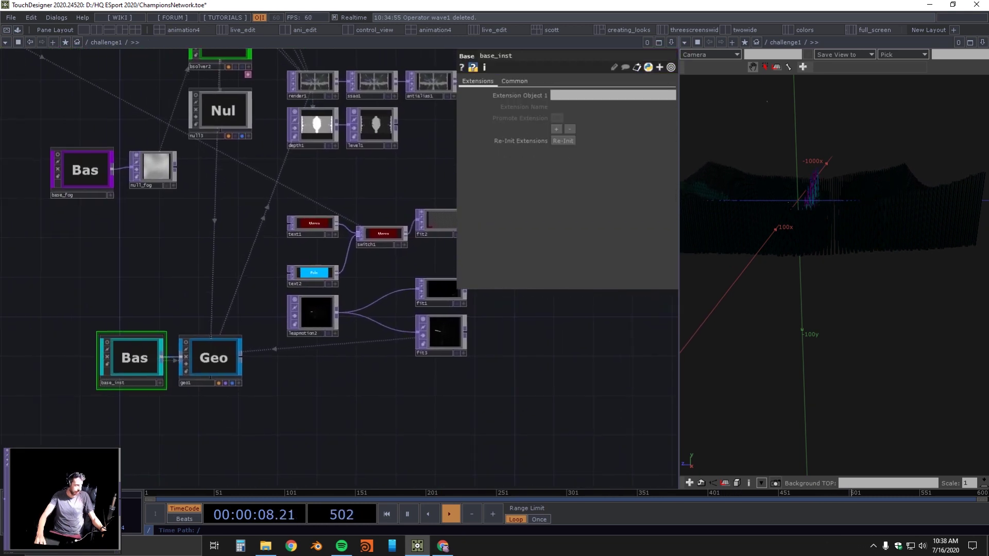
{"action": "scroll", "coordinate": [201, 376], "scroll_direction": "up", "scroll_amount": 5}
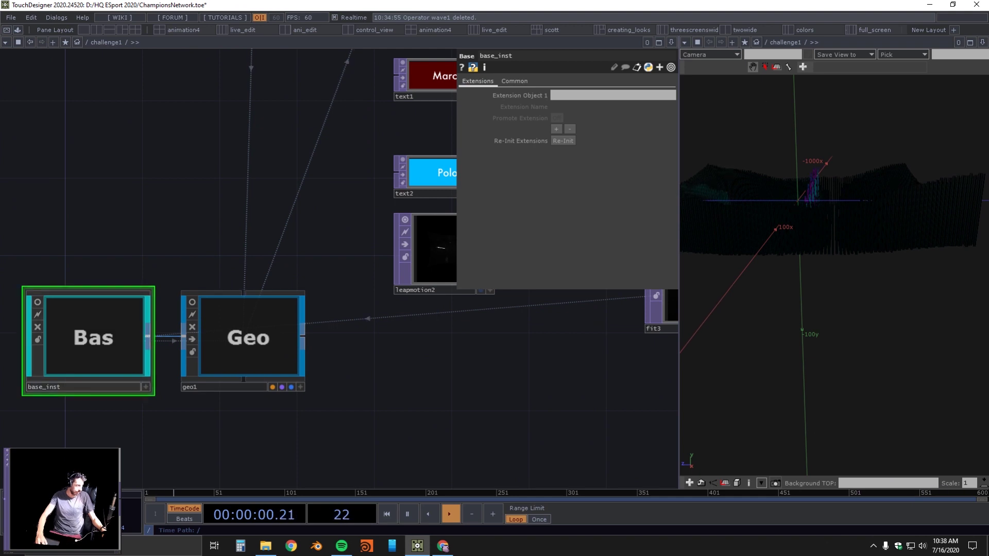
{"action": "left_click_drag", "start_coordinate": [201, 428], "coordinate": [302, 438]}
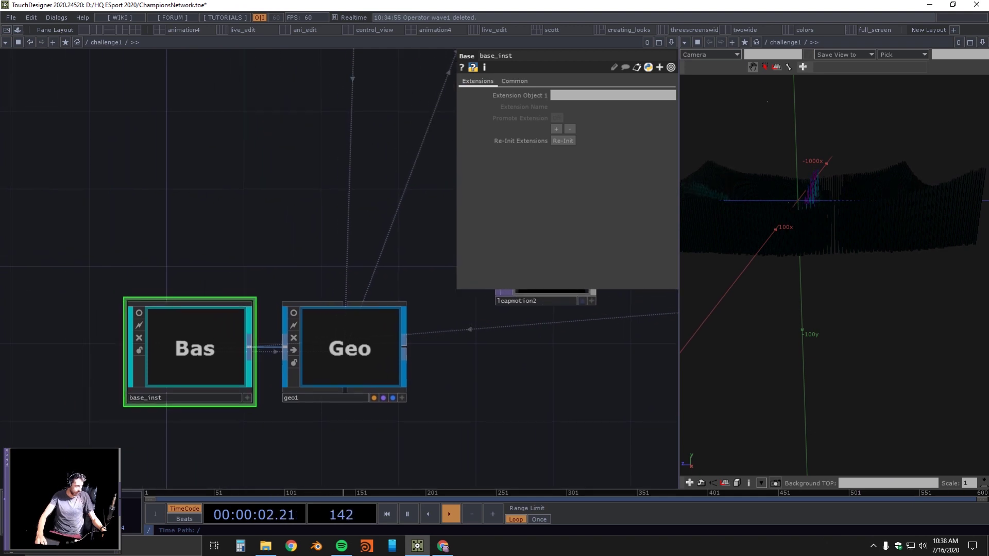
{"action": "left_click", "coordinate": [345, 398]}
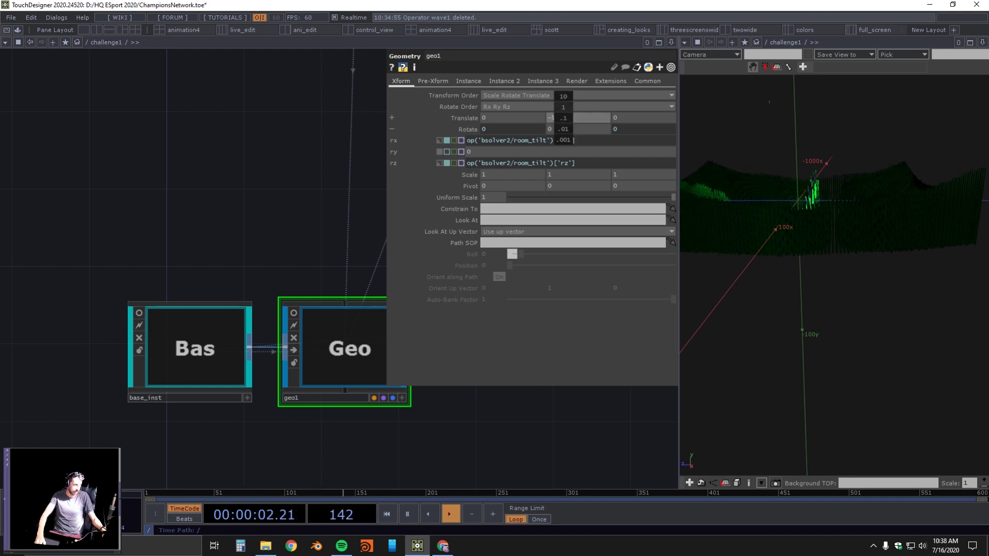
Set geo1's Y translation to -25.6 and bring up its instancing parameters
{"action": "mouse_move", "coordinate": [564, 118]}
{"action": "left_mouse_down"}
{"action": "mouse_move", "coordinate": [544, 118]}
{"action": "mouse_move", "coordinate": [563, 102]}
{"action": "left_mouse_up"}
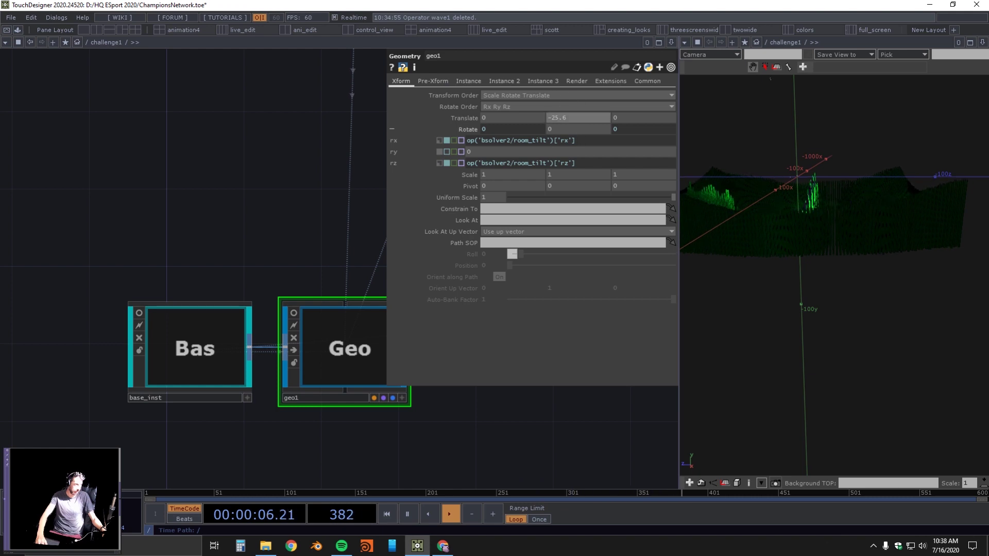
{"action": "left_click", "coordinate": [433, 81]}
{"action": "left_click", "coordinate": [469, 81]}
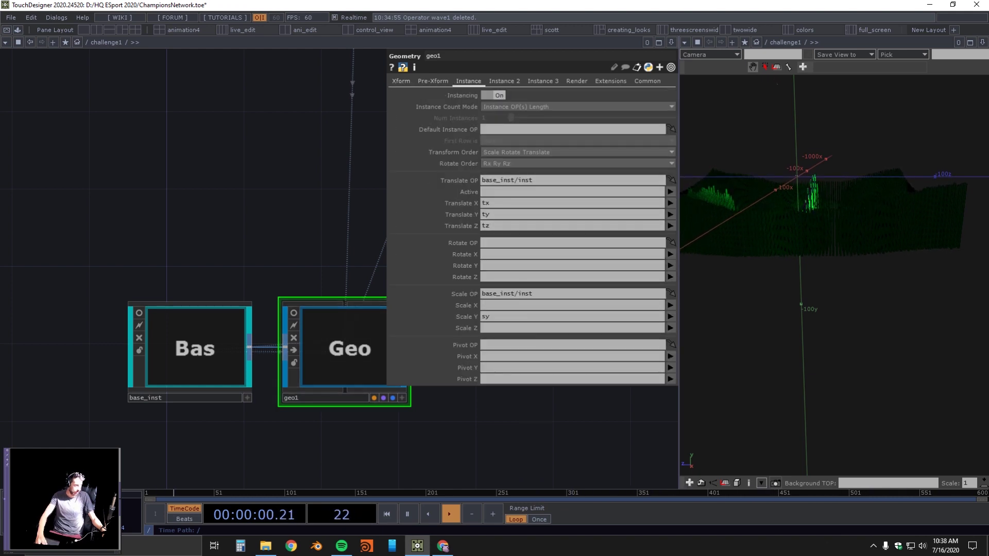
Examine the inst null inside base_inst and trace the merge1, replace1 and math CHOPs that feed it
{"action": "scroll", "coordinate": [190, 348], "scroll_direction": "up", "scroll_amount": 2}
{"action": "left_click_drag", "start_coordinate": [301, 280], "coordinate": [479, 413]}
{"action": "scroll", "coordinate": [297, 366], "scroll_direction": "down", "scroll_amount": 3}
{"action": "scroll", "coordinate": [272, 277], "scroll_direction": "up", "scroll_amount": 4}
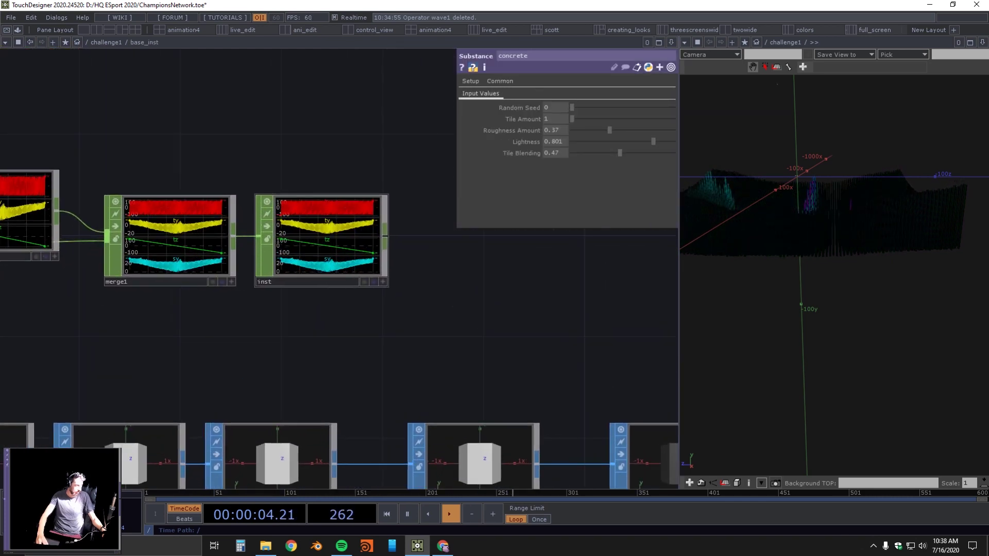
{"action": "left_click", "coordinate": [276, 278]}
{"action": "left_click_drag", "start_coordinate": [292, 320], "coordinate": [585, 344]}
{"action": "scroll", "coordinate": [585, 344], "scroll_direction": "down", "scroll_amount": 4}
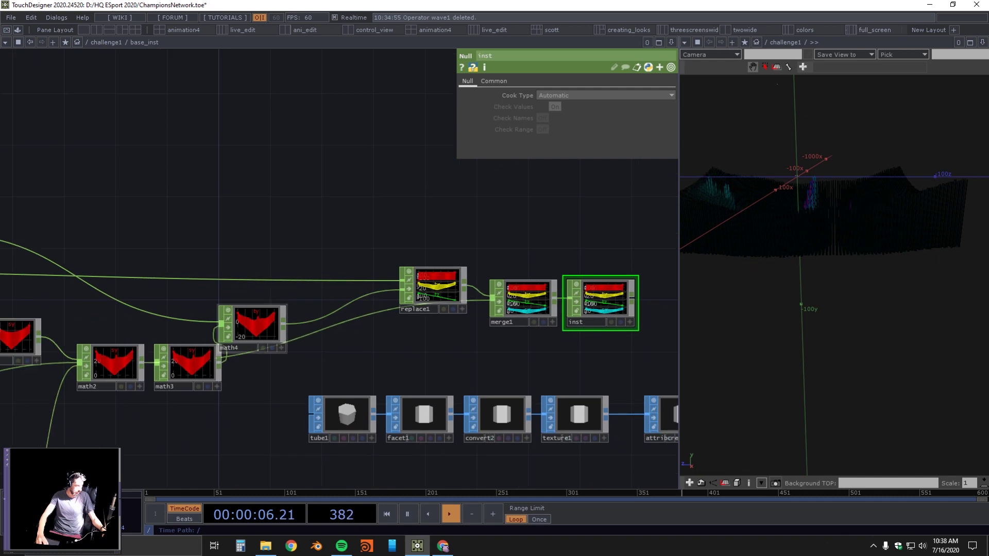
{"action": "left_click_drag", "start_coordinate": [432, 291], "coordinate": [394, 278]}
{"action": "left_click_drag", "start_coordinate": [294, 279], "coordinate": [469, 267]}
{"action": "left_click_drag", "start_coordinate": [428, 314], "coordinate": [466, 302]}
{"action": "left_click_drag", "start_coordinate": [613, 335], "coordinate": [349, 330]}
{"action": "key", "text": "u"}
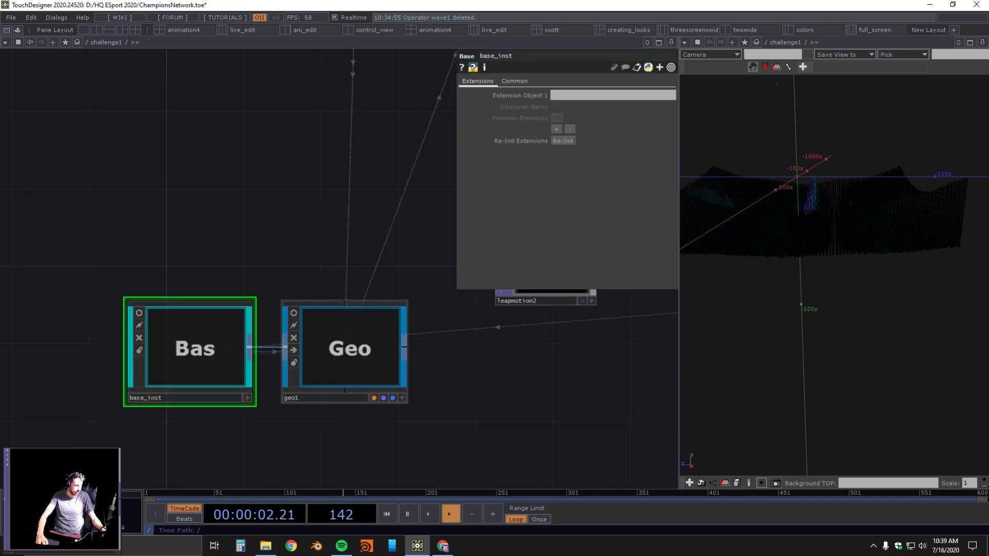
Examine how geo1's instancing takes its Y scale from base_inst/inst and its color from base_inst/null_cd
{"action": "left_click", "coordinate": [351, 347]}
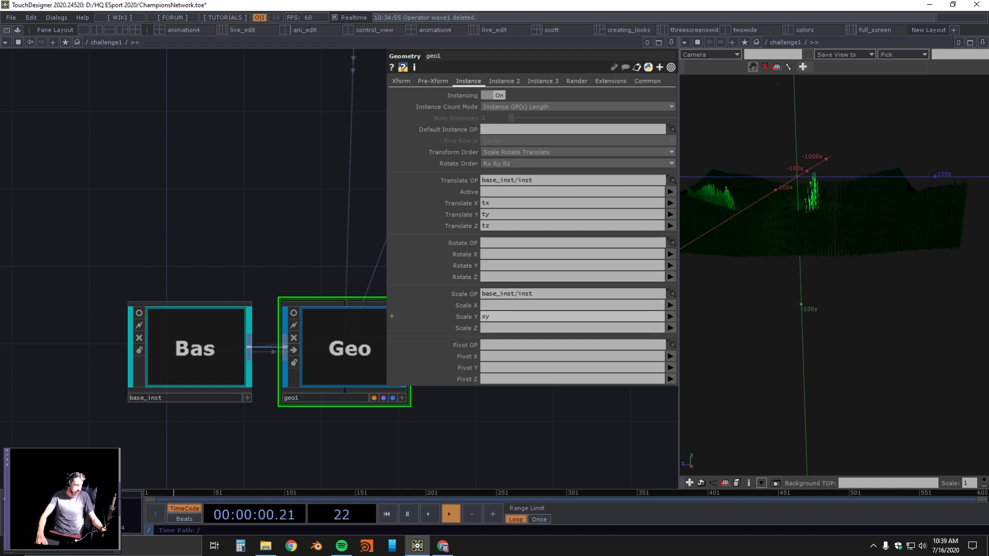
{"action": "left_click", "coordinate": [541, 316]}
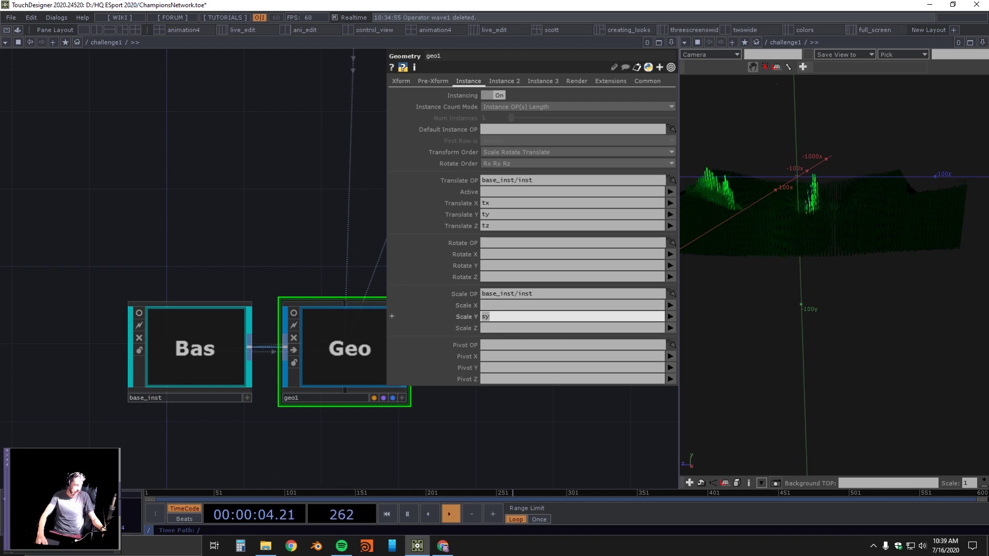
{"action": "left_click", "coordinate": [504, 294]}
{"action": "left_click_drag", "start_coordinate": [443, 423], "coordinate": [362, 420]}
{"action": "left_click", "coordinate": [504, 81]}
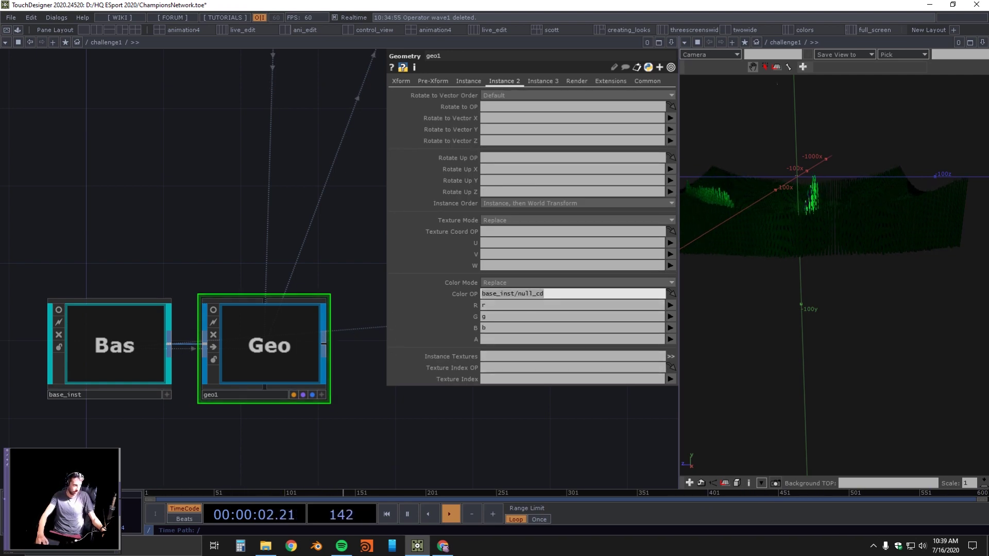
Examine the level1 TOP after depth1 and the render chain in the challenge1 network
{"action": "left_click_drag", "start_coordinate": [367, 412], "coordinate": [255, 477]}
{"action": "scroll", "coordinate": [361, 420], "scroll_direction": "down", "scroll_amount": 4}
{"action": "scroll", "coordinate": [255, 478], "scroll_direction": "down", "scroll_amount": 2}
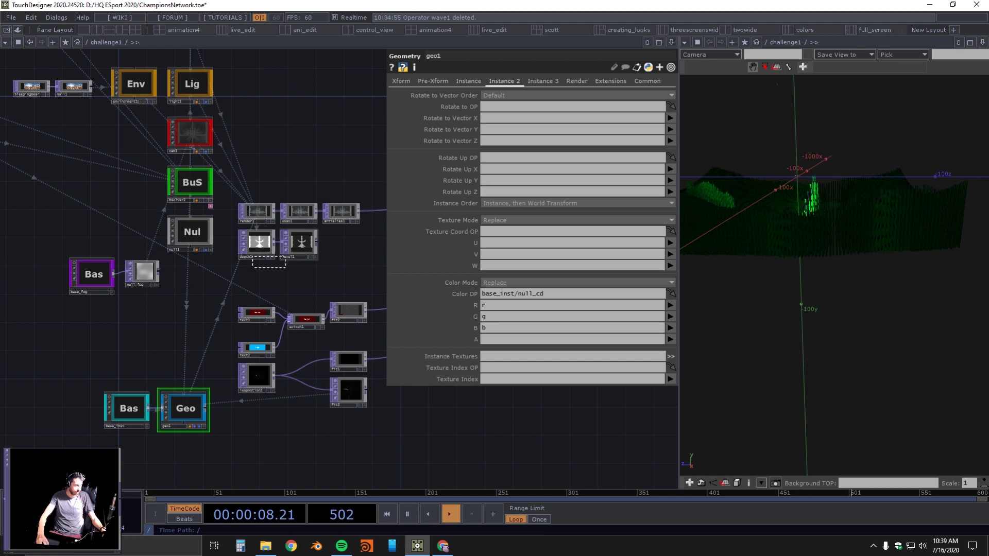
{"action": "left_click_drag", "start_coordinate": [291, 267], "coordinate": [292, 268]}
{"action": "scroll", "coordinate": [290, 199], "scroll_direction": "up", "scroll_amount": 4}
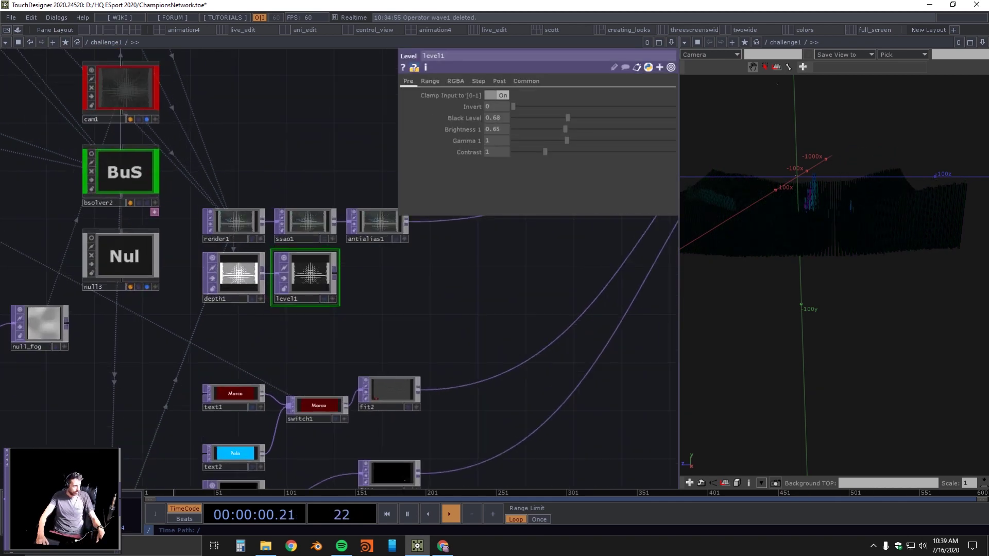
{"action": "scroll", "coordinate": [295, 202], "scroll_direction": "down", "scroll_amount": 2}
{"action": "left_click_drag", "start_coordinate": [295, 201], "coordinate": [245, 247]}
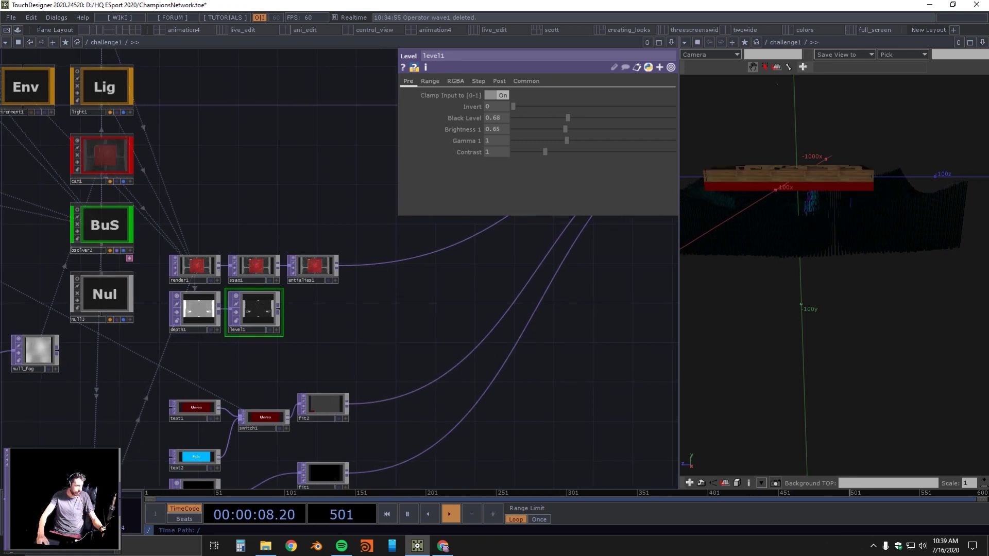
Inspect the maze board from above in the 3D view and look over the whole challenge1 network
{"action": "left_click_drag", "start_coordinate": [361, 329], "coordinate": [392, 349]}
{"action": "mouse_move", "coordinate": [830, 134]}
{"action": "left_mouse_down"}
{"action": "mouse_move", "coordinate": [857, 179]}
{"action": "mouse_move", "coordinate": [833, 116]}
{"action": "mouse_move", "coordinate": [834, 147]}
{"action": "mouse_move", "coordinate": [833, 132]}
{"action": "left_mouse_up"}
{"action": "left_click_drag", "start_coordinate": [438, 309], "coordinate": [502, 362]}
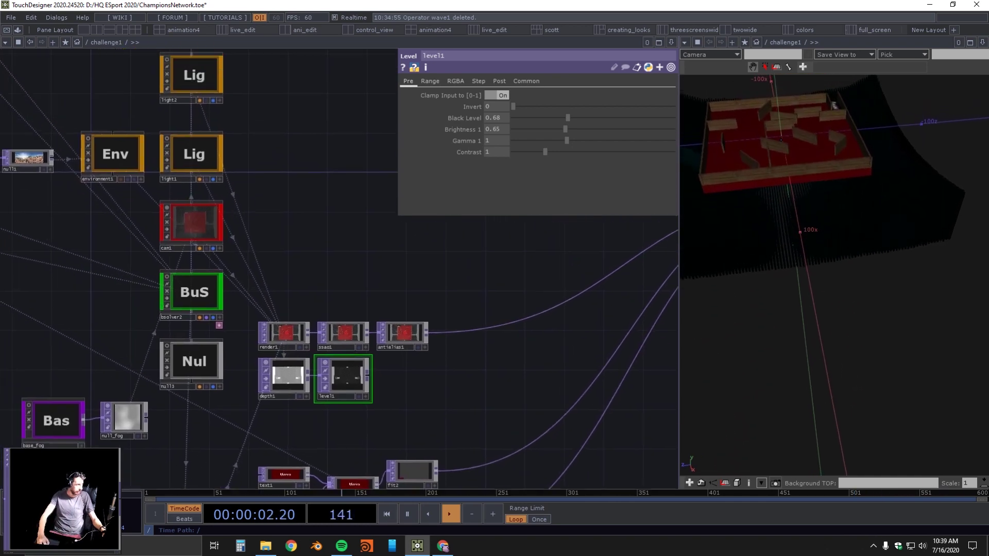
{"action": "scroll", "coordinate": [434, 302], "scroll_direction": "down", "scroll_amount": 3}
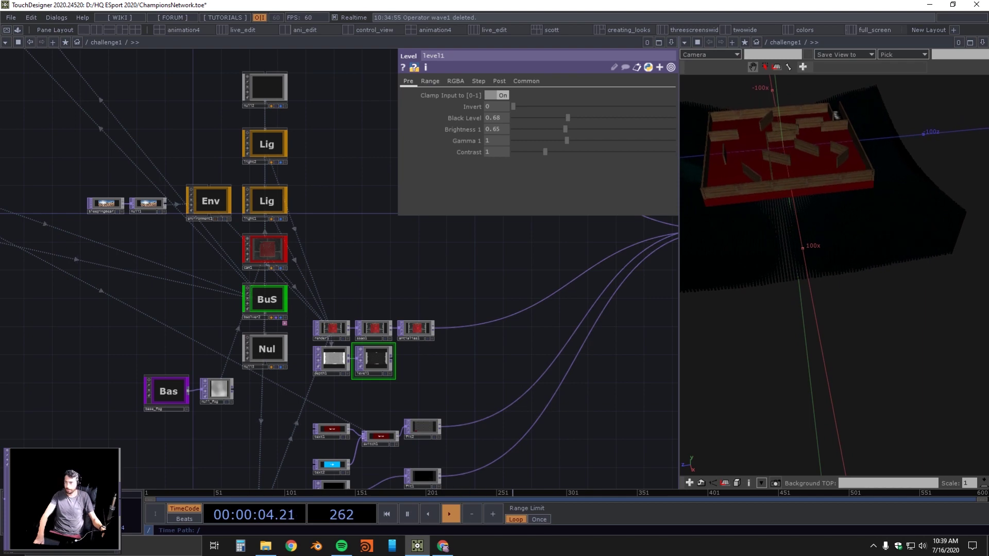
{"action": "scroll", "coordinate": [488, 257], "scroll_direction": "down", "scroll_amount": 2}
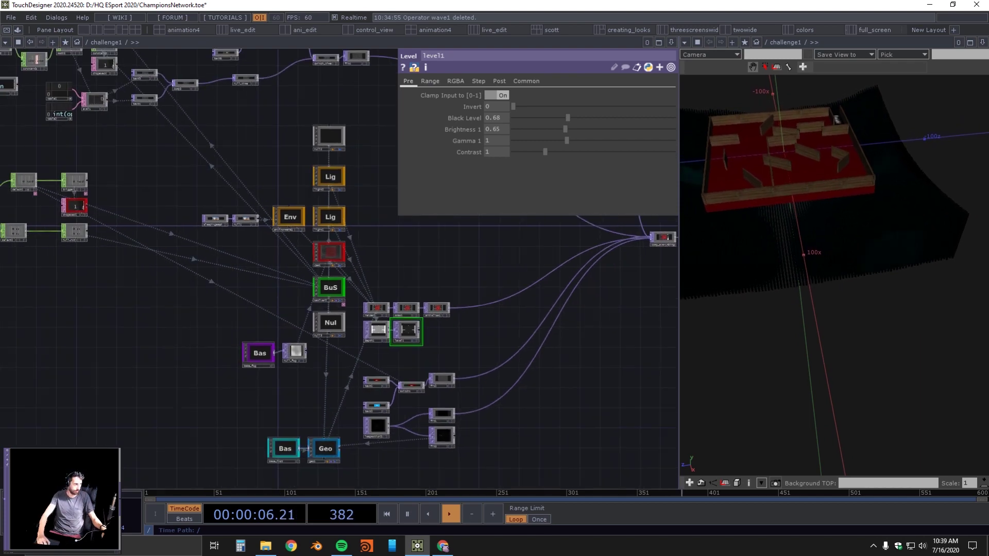
Return to the project root and examine moviefileout1 and the challenge components
{"action": "key", "text": "u"}
{"action": "left_click_drag", "start_coordinate": [443, 242], "coordinate": [165, 309]}
{"action": "left_click_drag", "start_coordinate": [361, 243], "coordinate": [162, 389]}
{"action": "left_click", "coordinate": [316, 219]}
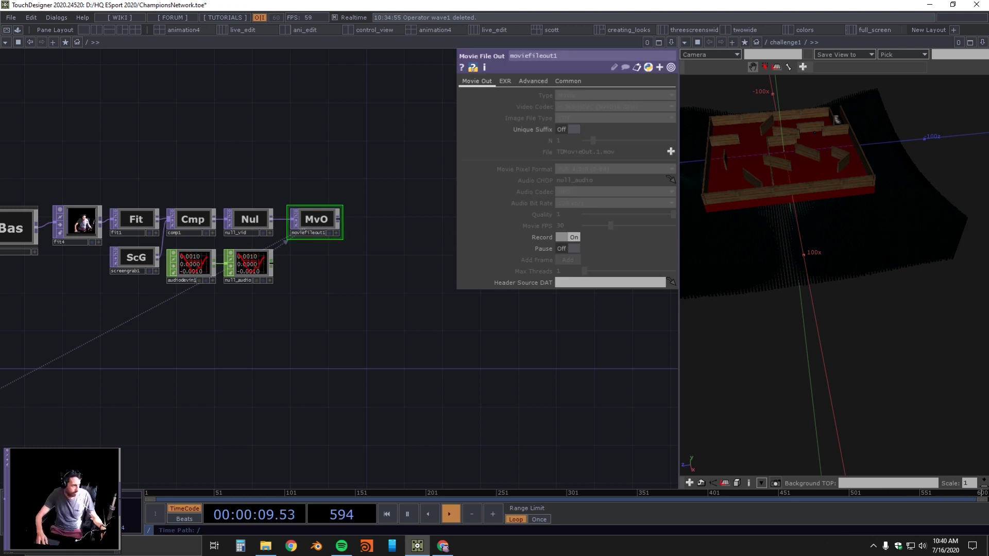
{"action": "left_click_drag", "start_coordinate": [82, 319], "coordinate": [426, 196]}
{"action": "scroll", "coordinate": [426, 195], "scroll_direction": "down", "scroll_amount": 1}
{"action": "scroll", "coordinate": [531, 321], "scroll_direction": "down", "scroll_amount": 3}
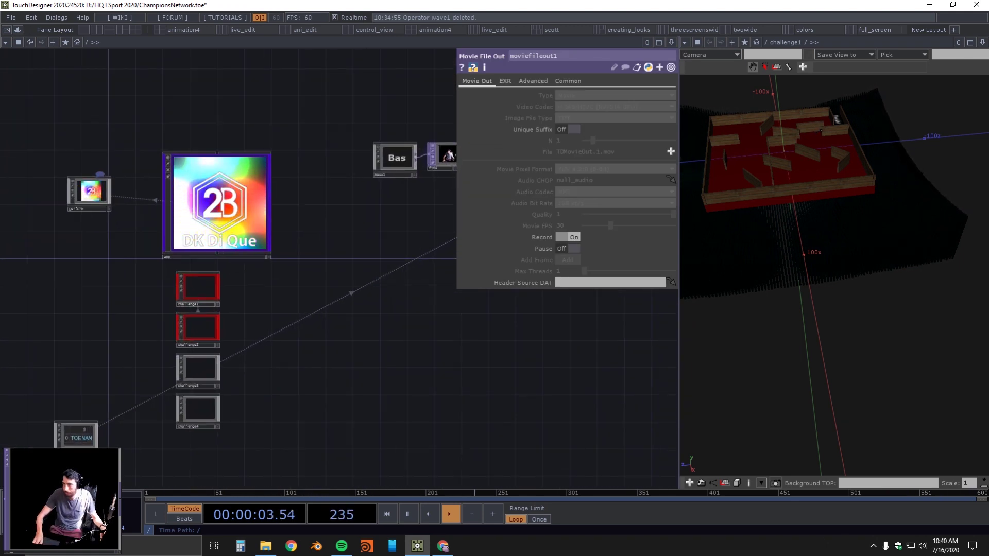
Enter the challenge2 network and examine the twitch_chat container's message table and its settings
{"action": "left_click_drag", "start_coordinate": [988, 201], "coordinate": [988, 93]}
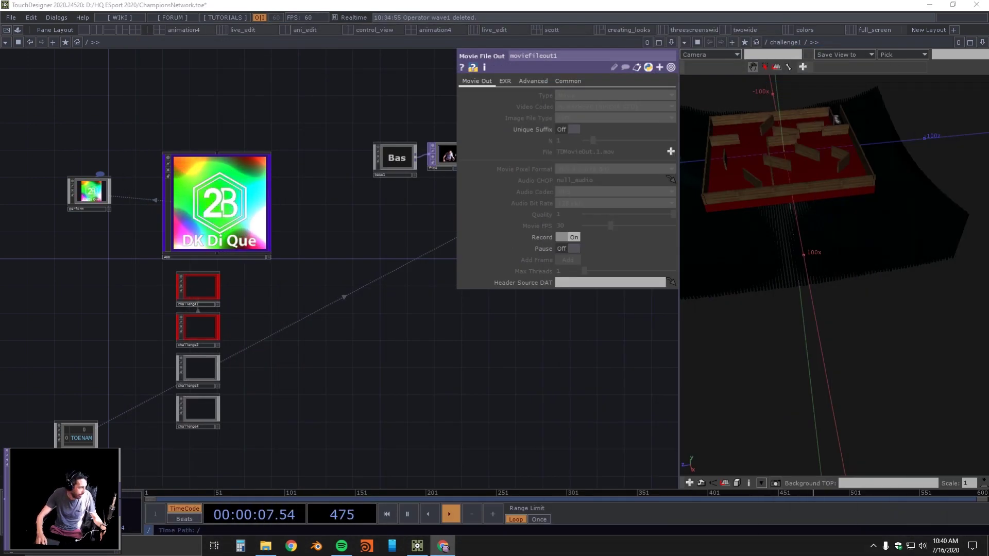
{"action": "scroll", "coordinate": [206, 341], "scroll_direction": "up", "scroll_amount": 5}
{"action": "left_click", "coordinate": [206, 338]}
{"action": "key", "text": "i"}
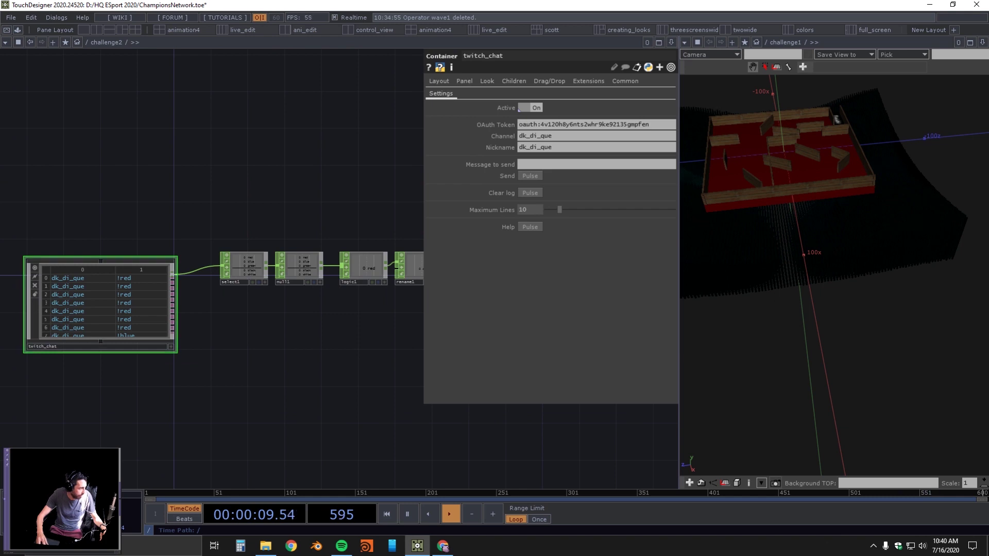
{"action": "scroll", "coordinate": [154, 309], "scroll_direction": "up", "scroll_amount": 5}
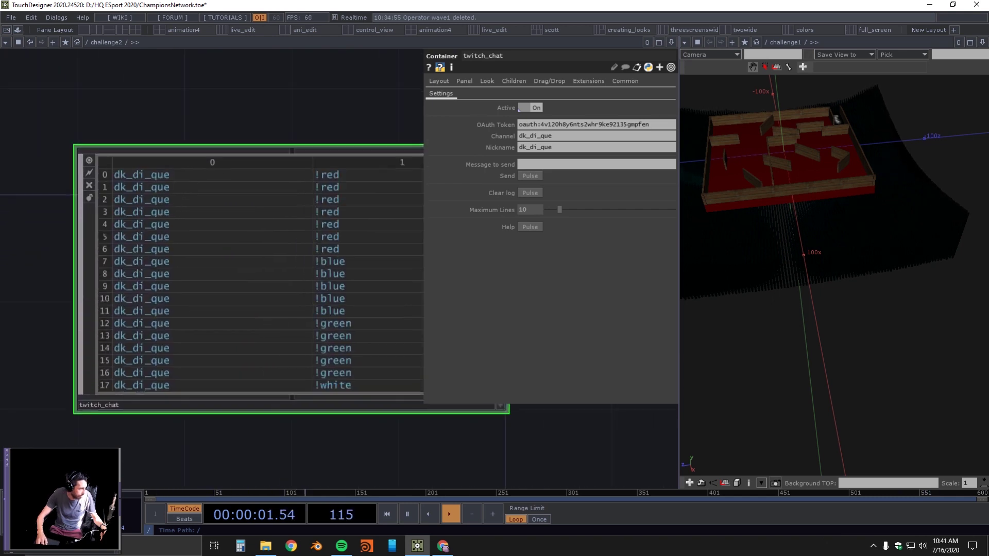
{"action": "scroll", "coordinate": [179, 348], "scroll_direction": "down", "scroll_amount": 1}
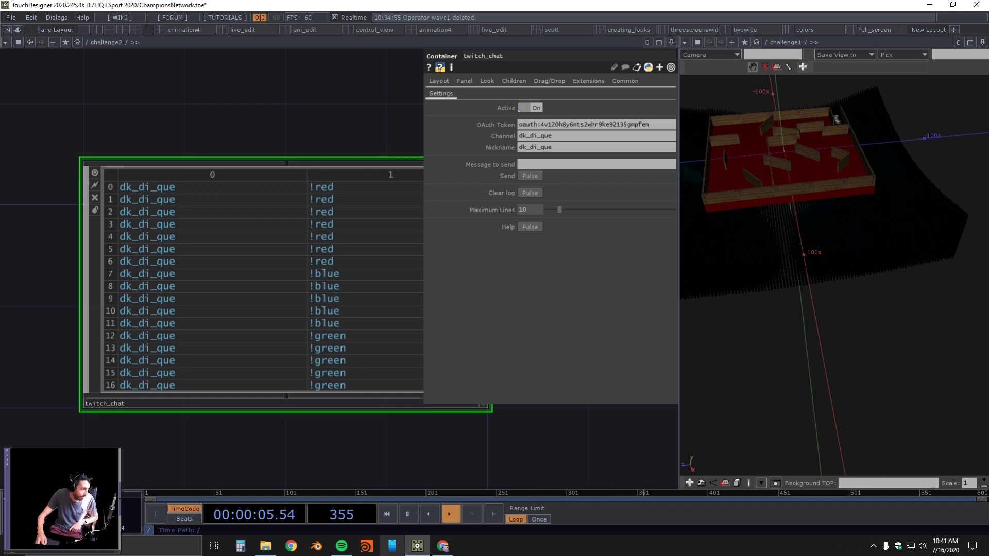
{"action": "left_click_drag", "start_coordinate": [370, 448], "coordinate": [300, 445]}
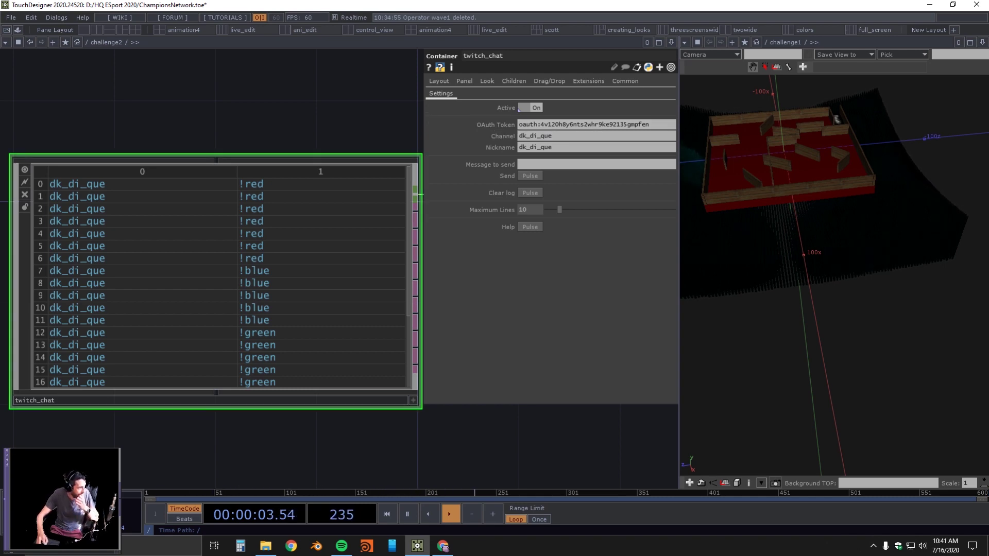
{"action": "left_click_drag", "start_coordinate": [463, 432], "coordinate": [337, 435]}
{"action": "scroll", "coordinate": [337, 436], "scroll_direction": "down", "scroll_amount": 1}
{"action": "scroll", "coordinate": [350, 401], "scroll_direction": "down", "scroll_amount": 2}
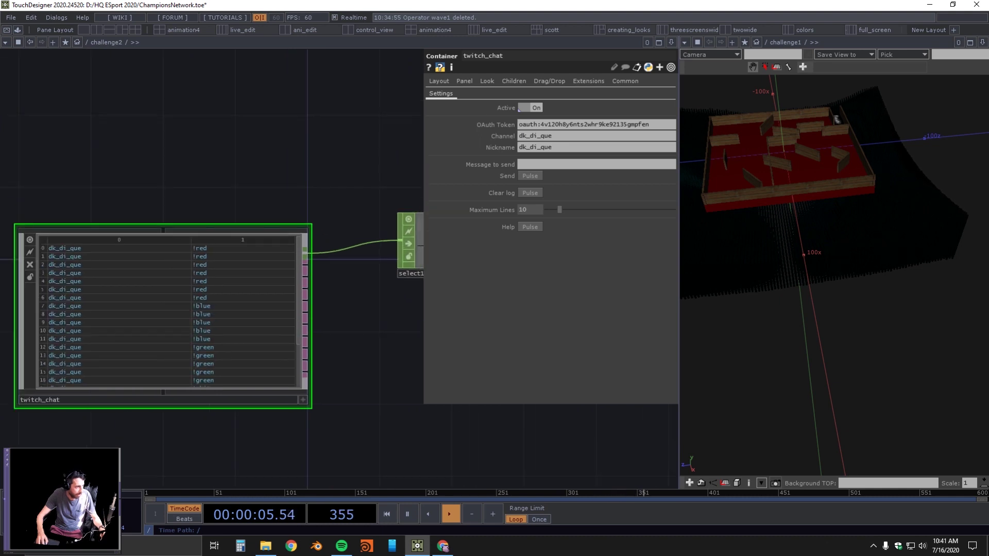
{"action": "mouse_move", "coordinate": [355, 381]}
{"action": "left_mouse_down"}
{"action": "mouse_move", "coordinate": [328, 376]}
{"action": "mouse_move", "coordinate": [340, 376]}
{"action": "left_mouse_up"}
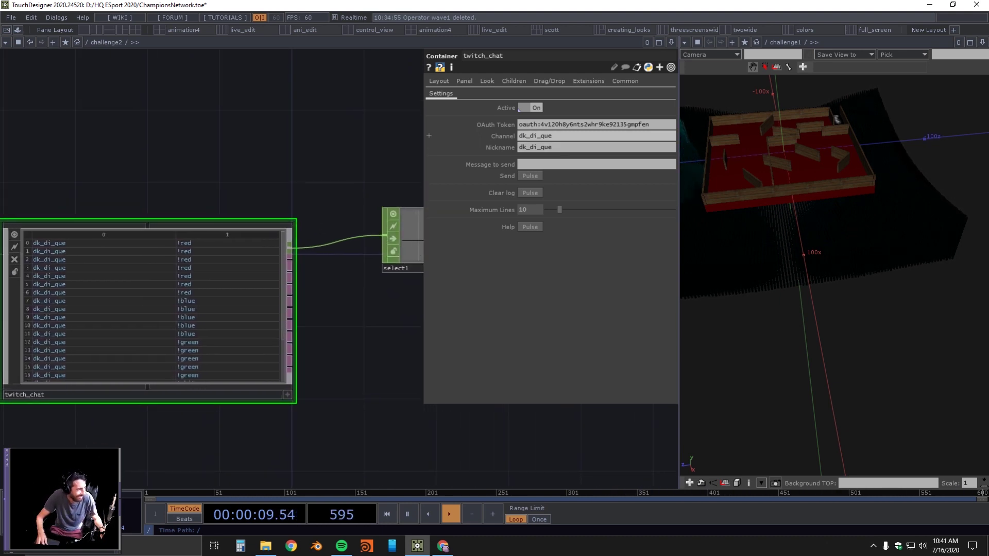
Check the Channel and Nickname settings of the twitch_chat container
{"action": "left_click", "coordinate": [552, 136]}
{"action": "key", "text": "Tab"}
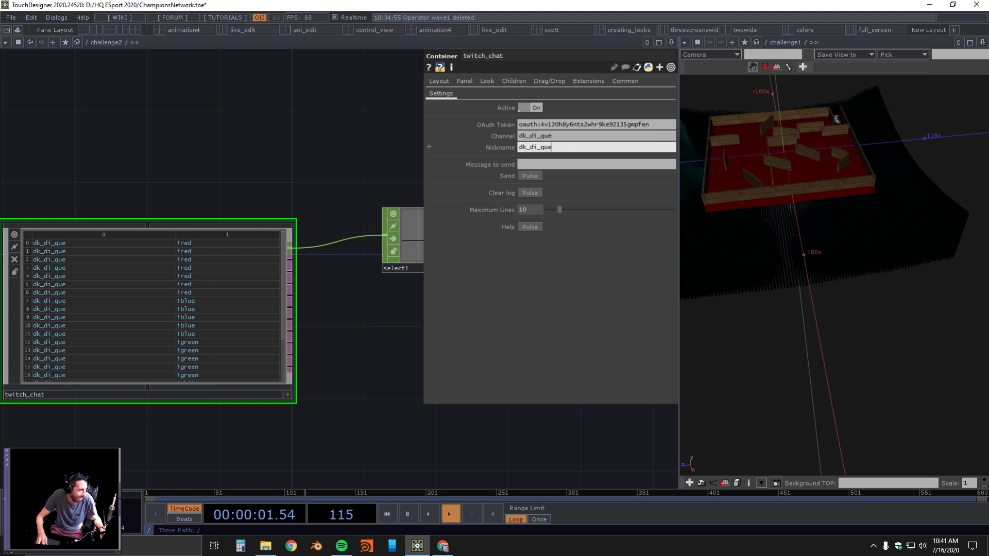
{"action": "left_click", "coordinate": [247, 312]}
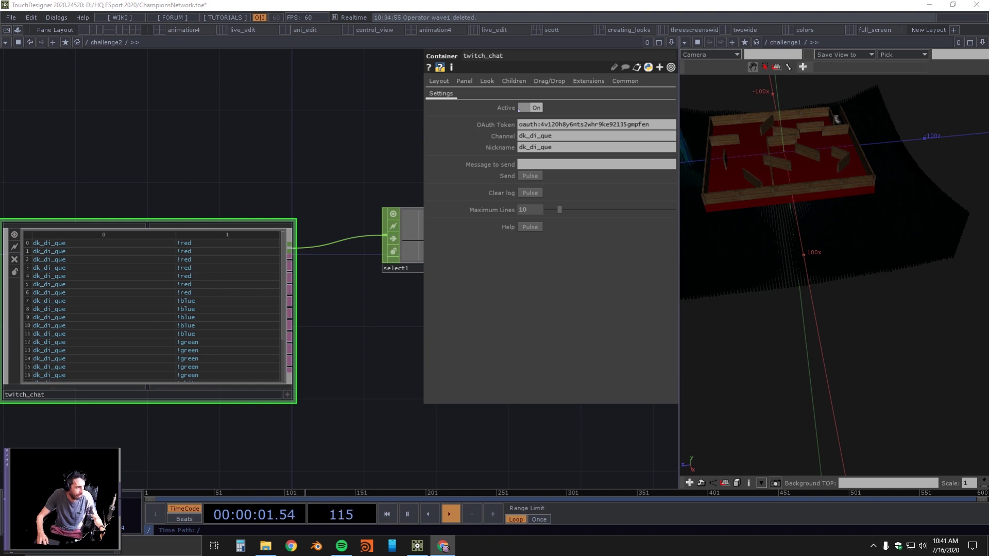
Switch the 3D view pane to a Textport
{"action": "left_click", "coordinate": [684, 42]}
{"action": "left_click", "coordinate": [721, 116]}
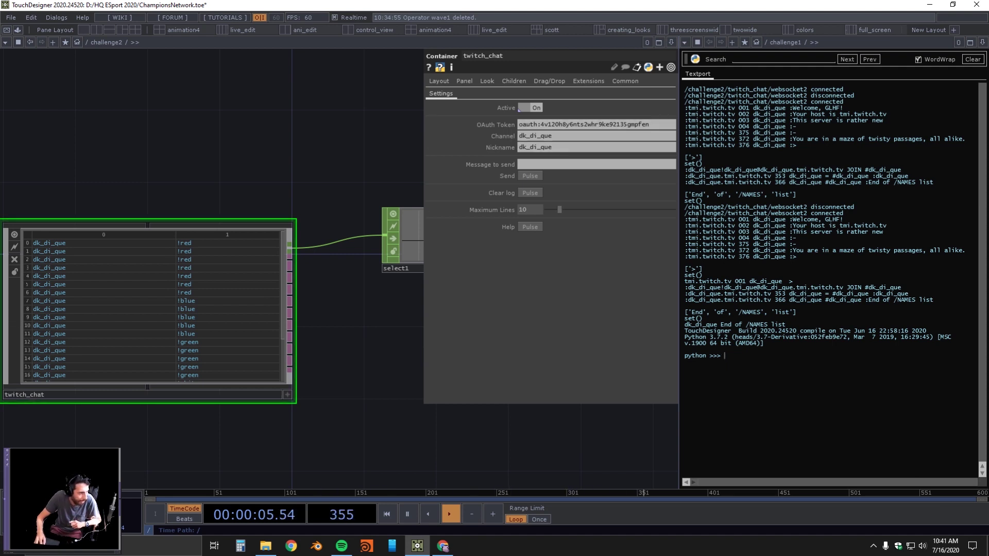
Add a Null DAT fed by one of twitch_chat's DAT outputs and place it just below select1
{"action": "right_click", "coordinate": [290, 296]}
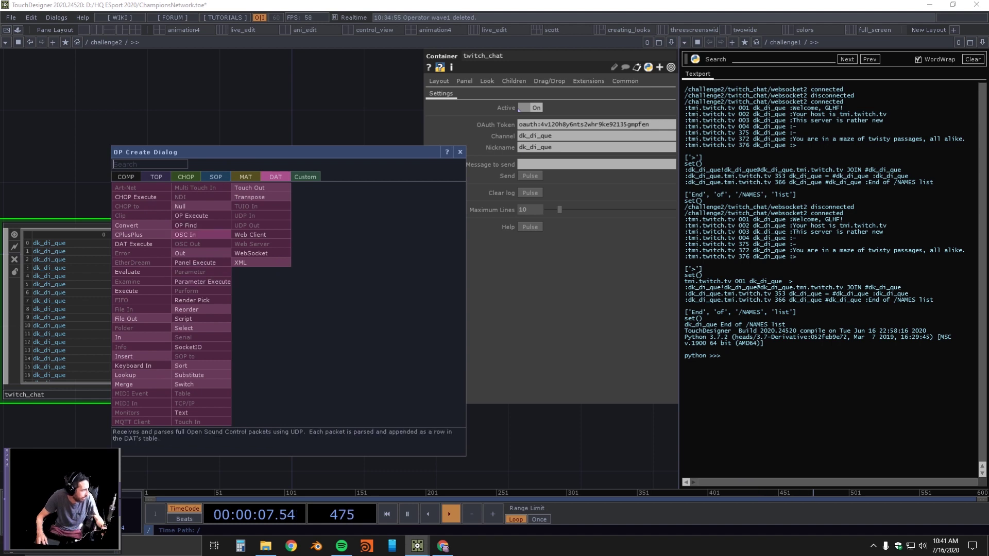
{"action": "left_click", "coordinate": [186, 207]}
{"action": "left_click", "coordinate": [344, 364]}
{"action": "left_click_drag", "start_coordinate": [392, 347], "coordinate": [429, 333]}
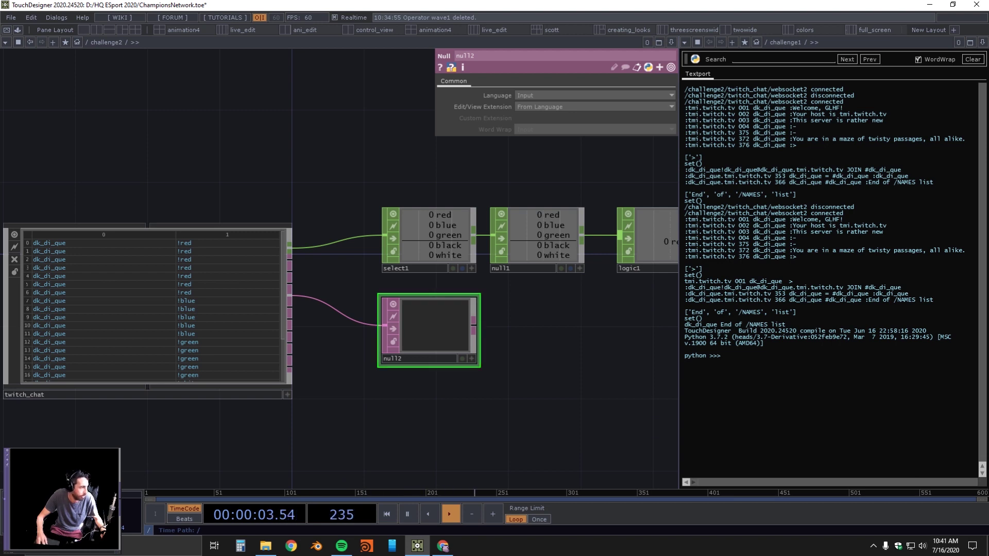
{"action": "left_click_drag", "start_coordinate": [429, 333], "coordinate": [428, 315]}
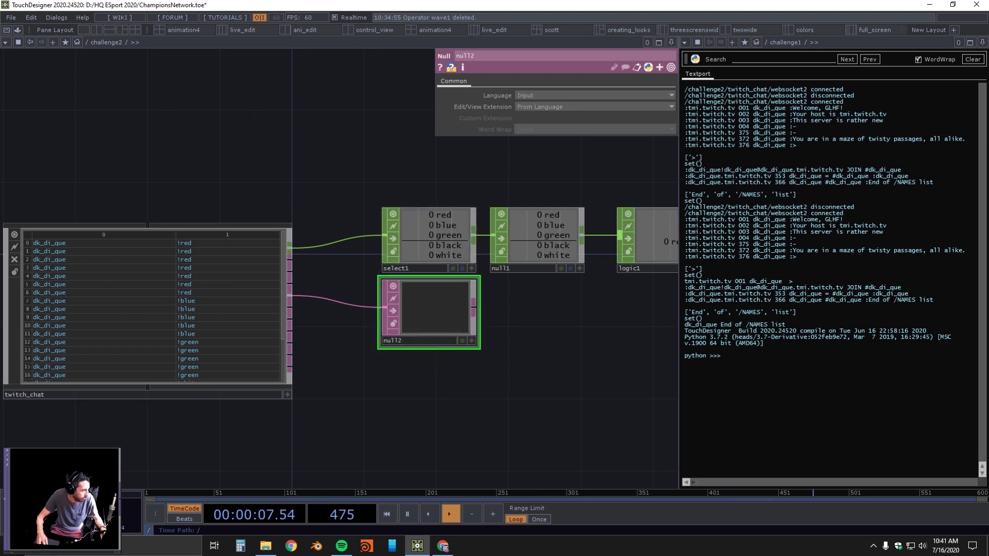
Connect several other DAT outputs of twitch_chat to null2 in turn, including the !green messages, and move null2 slightly lower
{"action": "left_click_drag", "start_coordinate": [289, 307], "coordinate": [385, 308]}
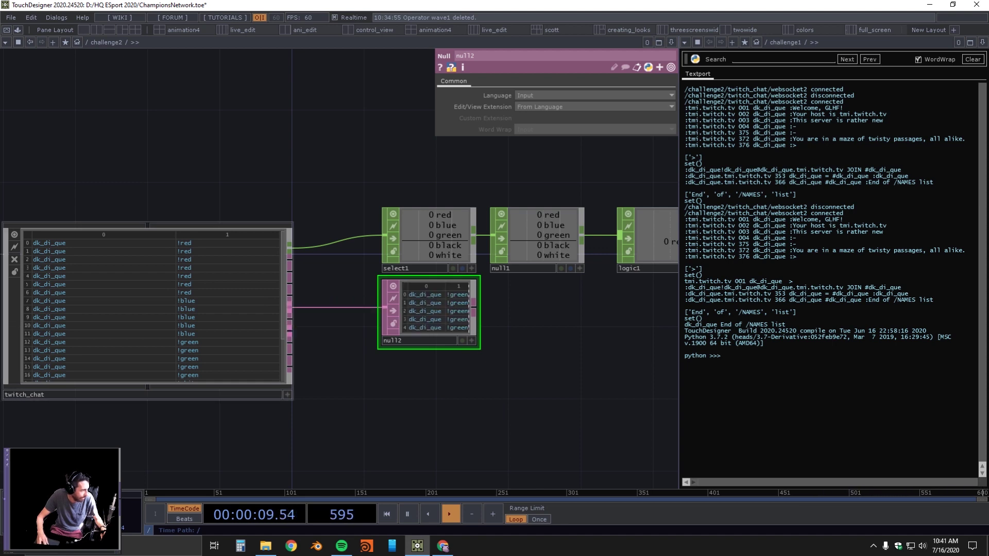
{"action": "left_click_drag", "start_coordinate": [290, 331], "coordinate": [384, 307]}
{"action": "left_click_drag", "start_coordinate": [290, 343], "coordinate": [384, 307]}
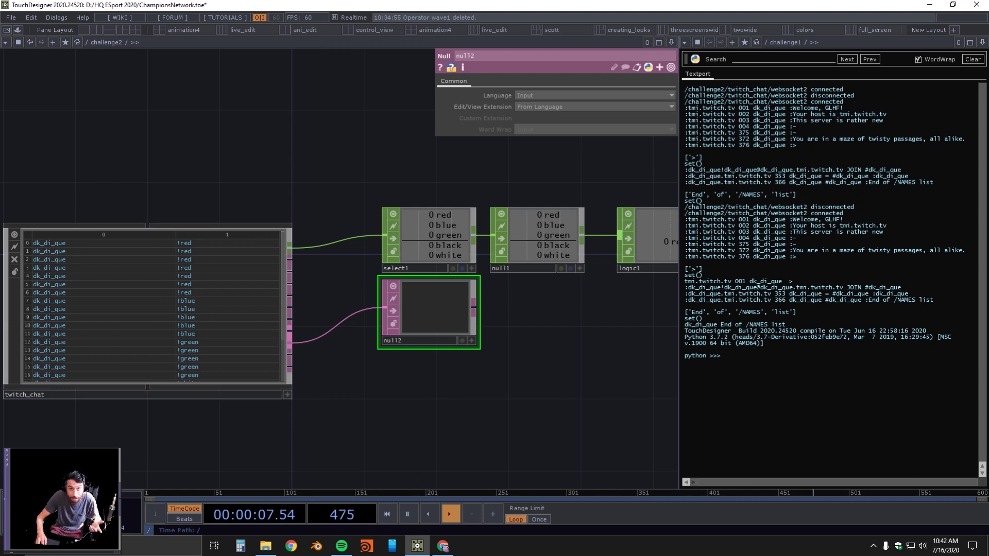
{"action": "left_click_drag", "start_coordinate": [435, 309], "coordinate": [436, 327]}
Reconnect twitch_chat by setting Active to Off and back to On while checking the Textport
{"action": "left_click", "coordinate": [232, 330]}
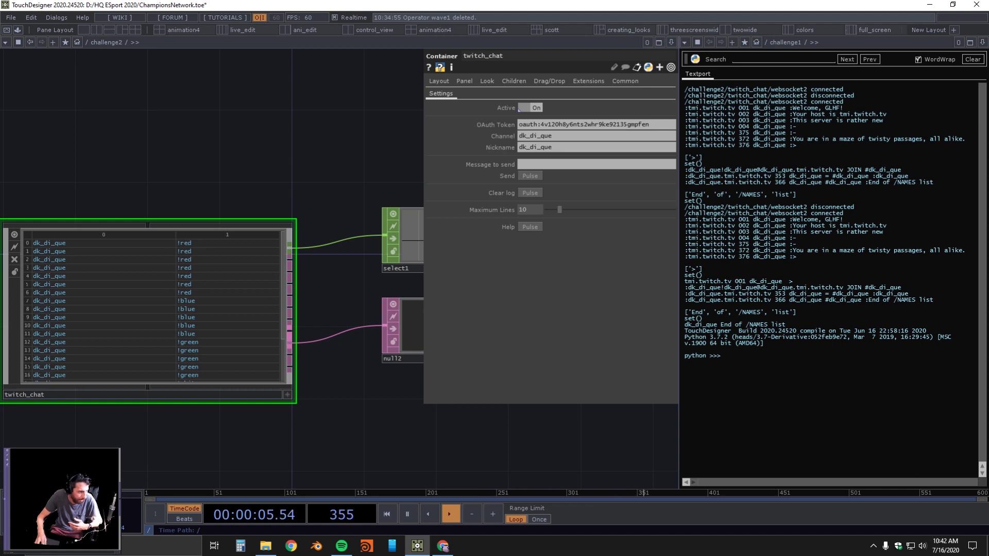
{"action": "left_click", "coordinate": [520, 108]}
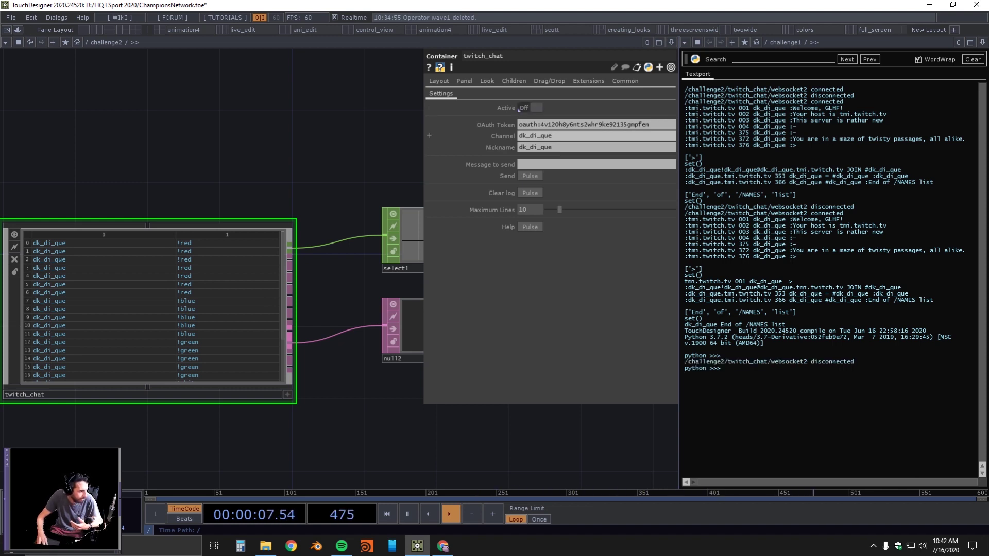
{"action": "left_click_drag", "start_coordinate": [843, 362], "coordinate": [843, 368]}
{"action": "left_click", "coordinate": [724, 368]}
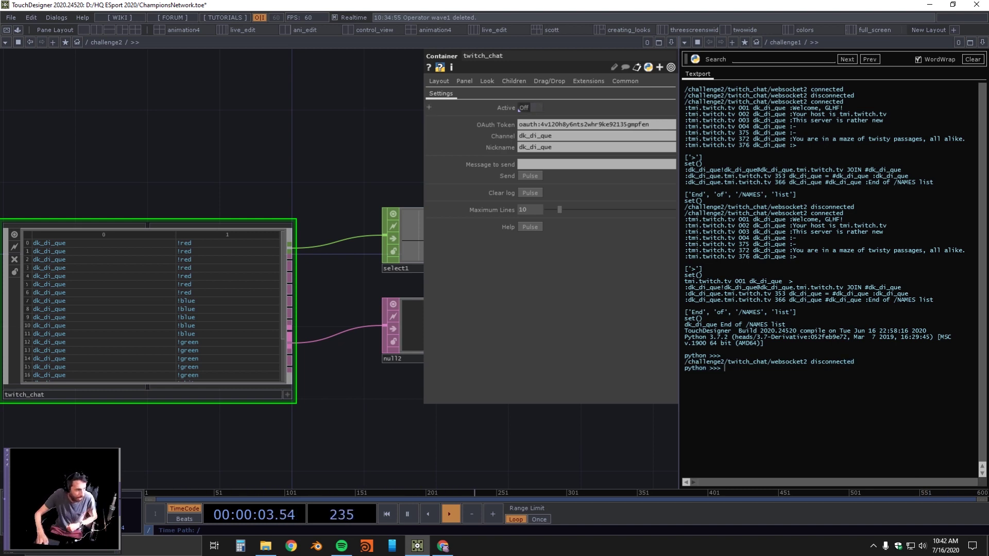
{"action": "left_click", "coordinate": [530, 107]}
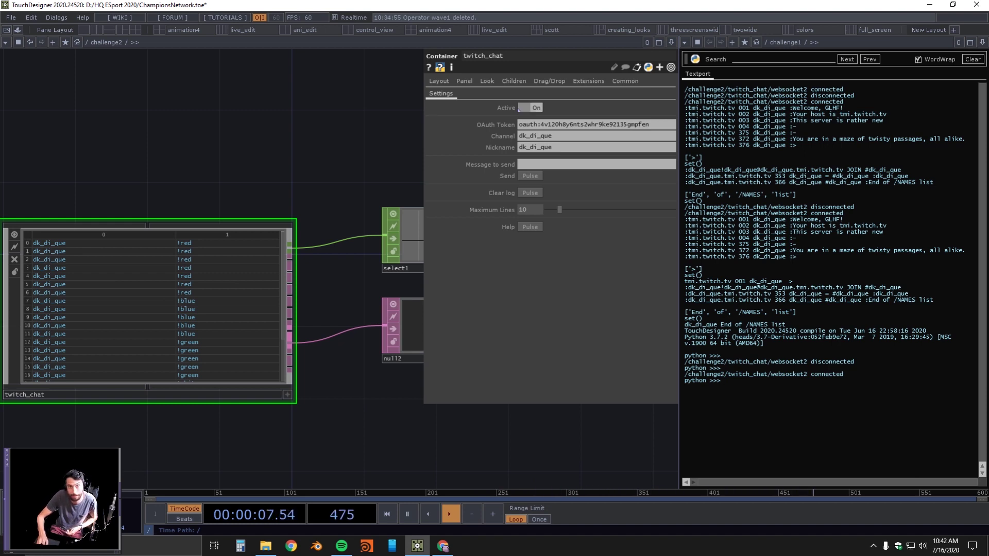
Move null2 slightly lower to leave more space beneath select1
{"action": "left_click_drag", "start_coordinate": [355, 288], "coordinate": [296, 265]}
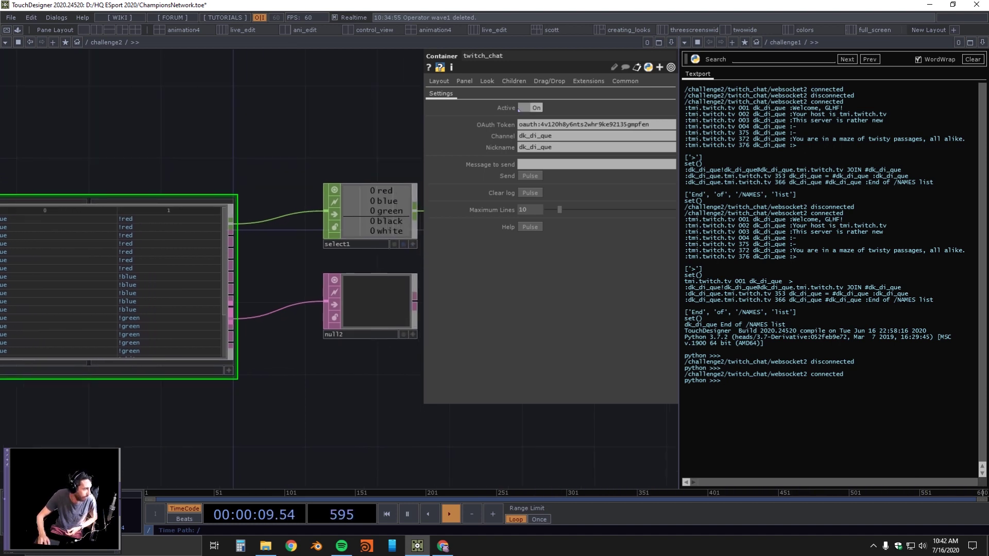
{"action": "left_click_drag", "start_coordinate": [368, 303], "coordinate": [369, 322]}
{"action": "left_click_drag", "start_coordinate": [361, 273], "coordinate": [309, 267]}
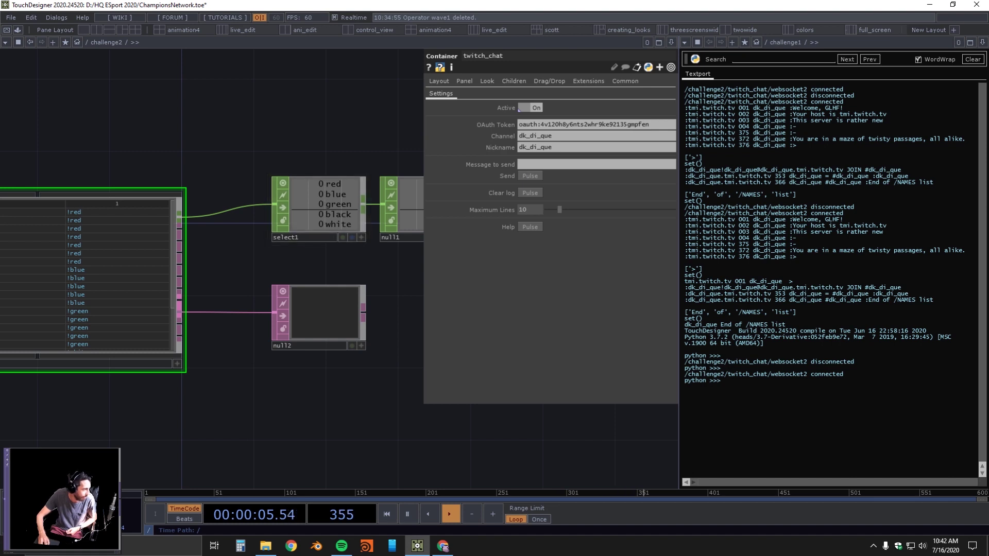
{"action": "left_click_drag", "start_coordinate": [392, 268], "coordinate": [228, 287]}
{"action": "scroll", "coordinate": [303, 288], "scroll_direction": "down", "scroll_amount": 3}
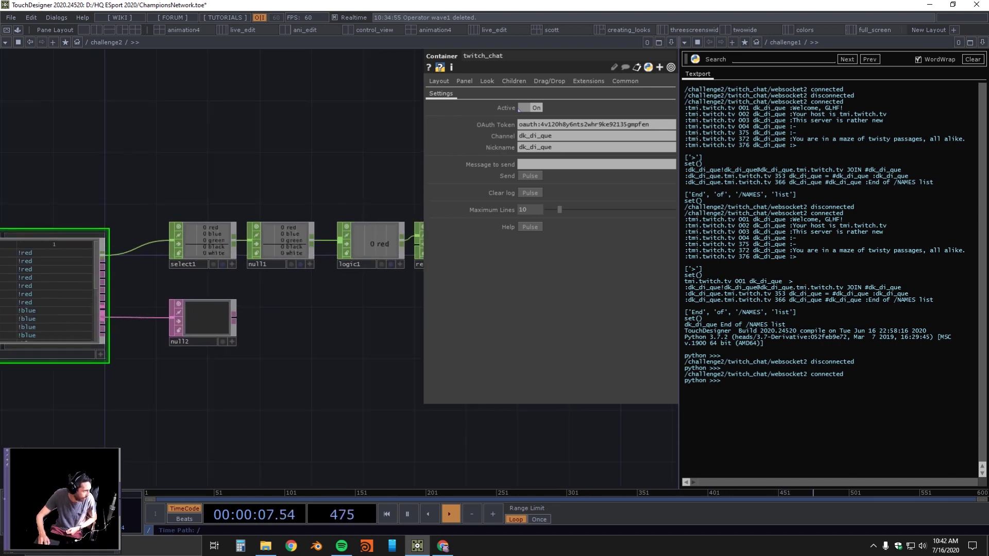
Examine the color channel names in select1 and the channels passed on to null1
{"action": "left_click_drag", "start_coordinate": [303, 288], "coordinate": [210, 295]}
{"action": "left_click", "coordinate": [185, 251]}
{"action": "left_click", "coordinate": [107, 251]}
{"action": "left_click_drag", "start_coordinate": [118, 294], "coordinate": [214, 327]}
{"action": "scroll", "coordinate": [214, 327], "scroll_direction": "up", "scroll_amount": 6}
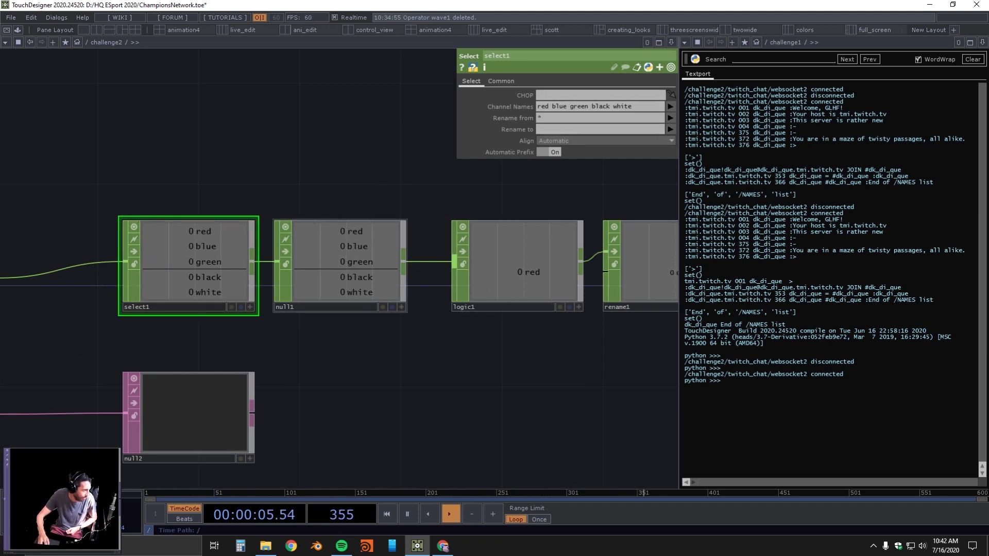
{"action": "left_click", "coordinate": [341, 268]}
Review logic1's Combine Channels options and keep Lowest Index On
{"action": "left_click", "coordinate": [519, 273]}
{"action": "left_click_drag", "start_coordinate": [541, 350], "coordinate": [356, 362]}
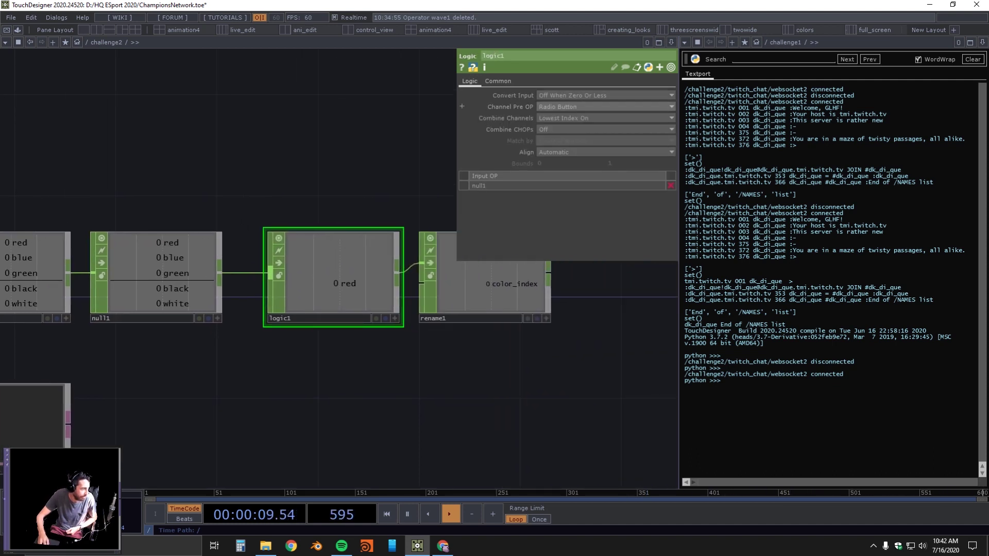
{"action": "left_click", "coordinate": [567, 118]}
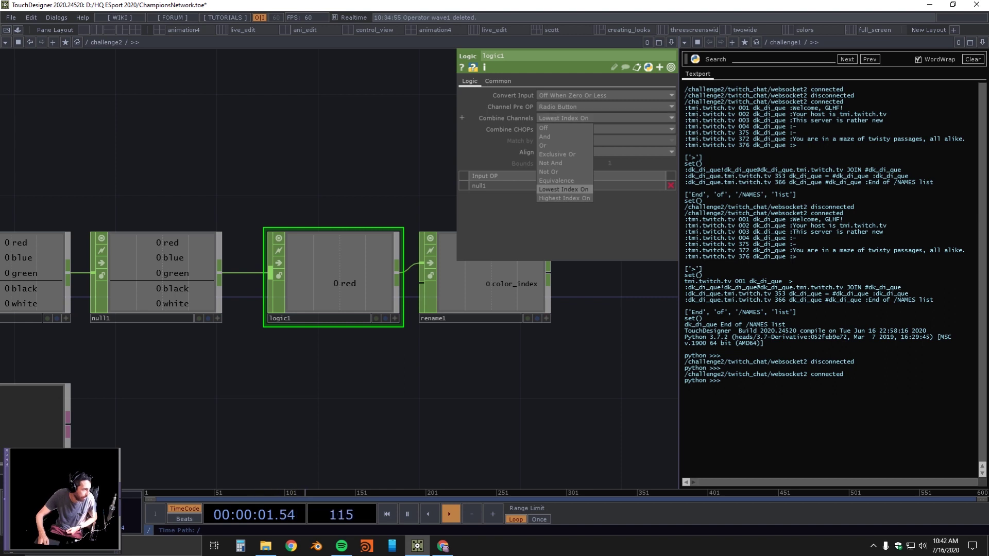
{"action": "left_click", "coordinate": [564, 190]}
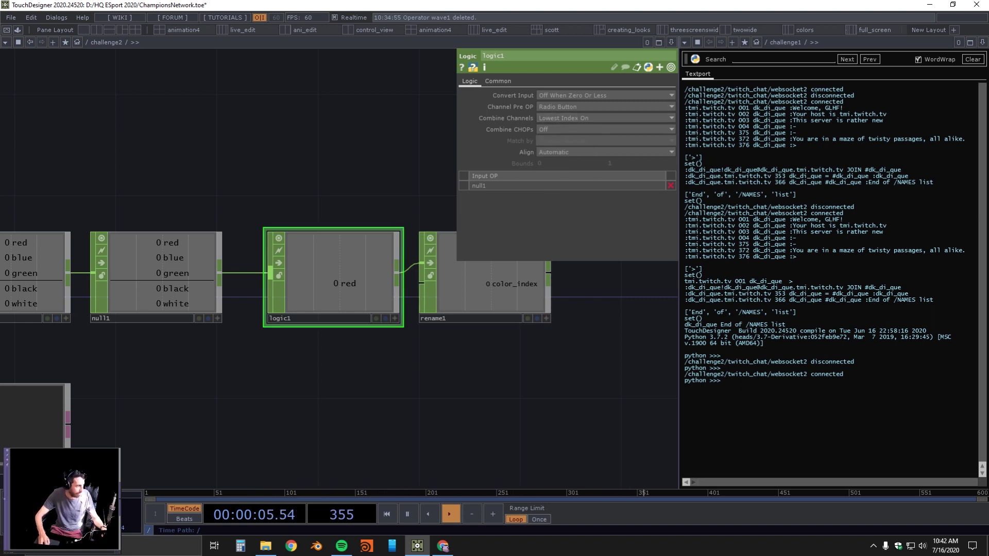
Examine how rename1 renames the incoming channel to color_index at the end of the chain
{"action": "left_click_drag", "start_coordinate": [243, 214], "coordinate": [220, 254]}
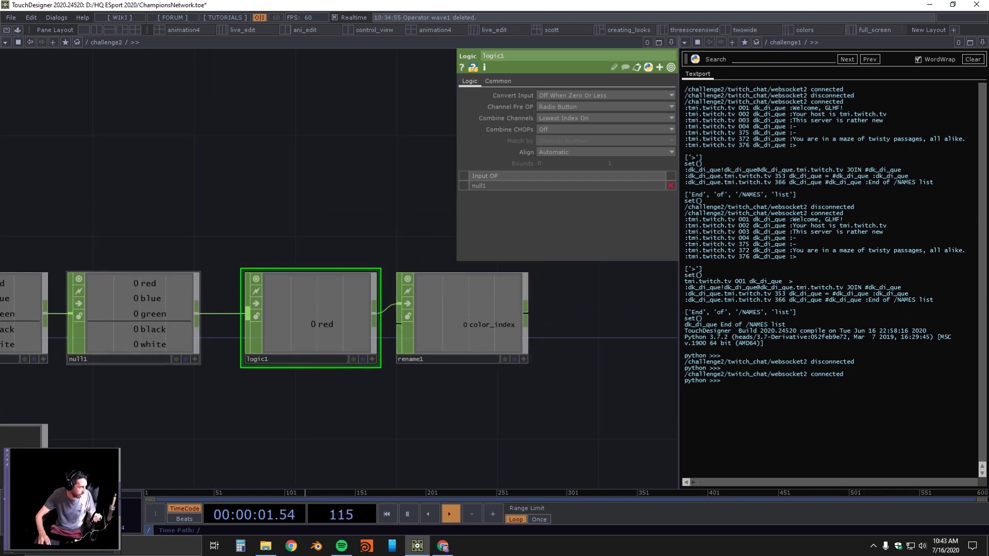
{"action": "left_click", "coordinate": [462, 315]}
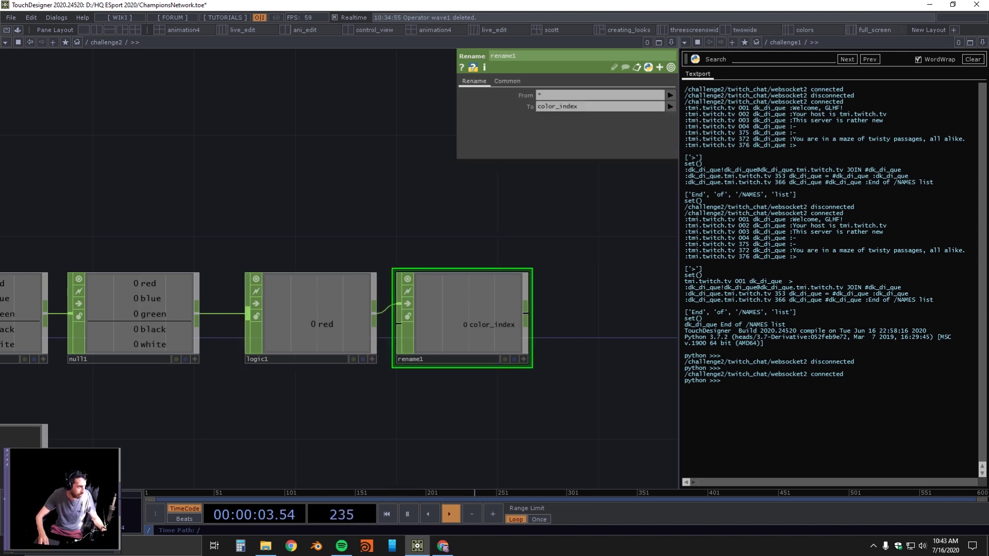
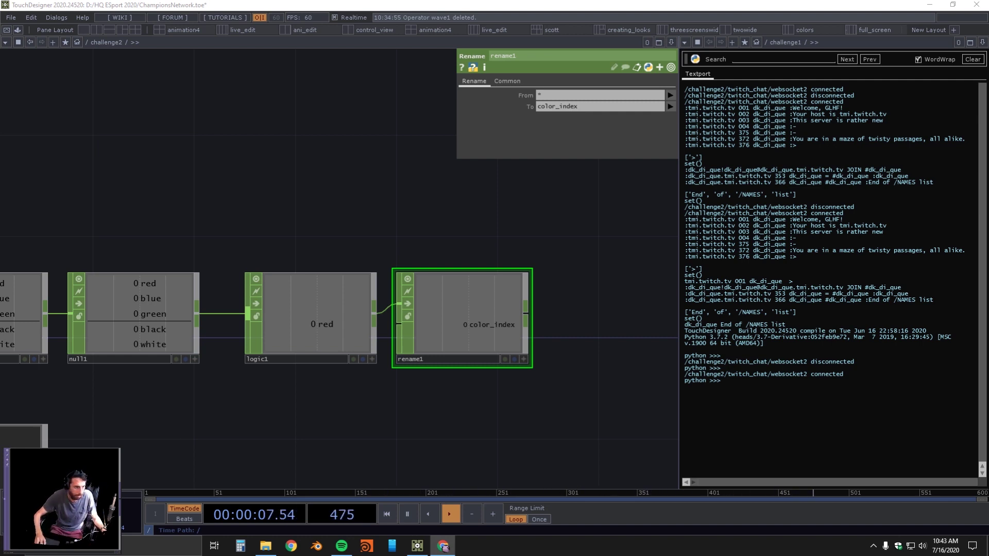
{"action": "scroll", "coordinate": [521, 419], "scroll_direction": "down", "scroll_amount": 3}
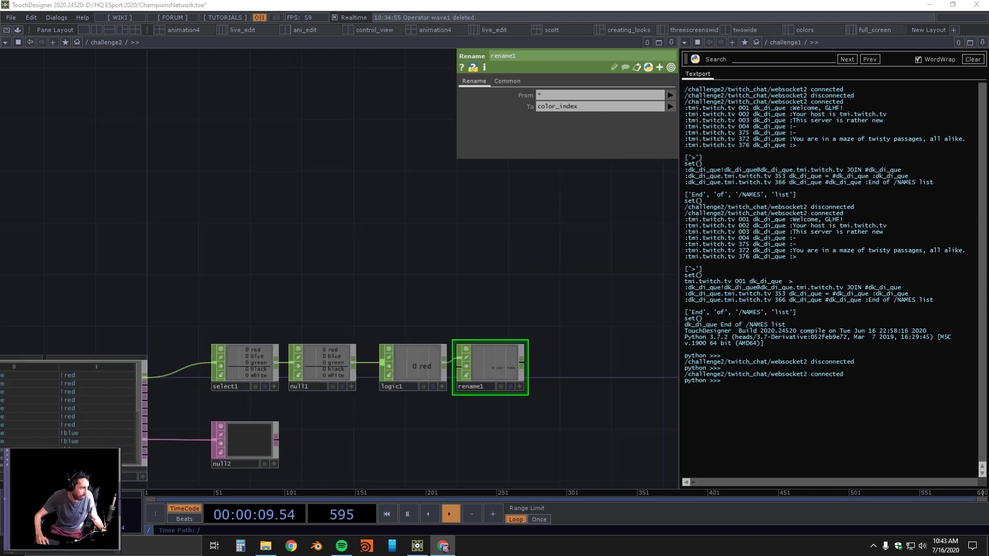
{"action": "left_click_drag", "start_coordinate": [522, 420], "coordinate": [578, 348]}
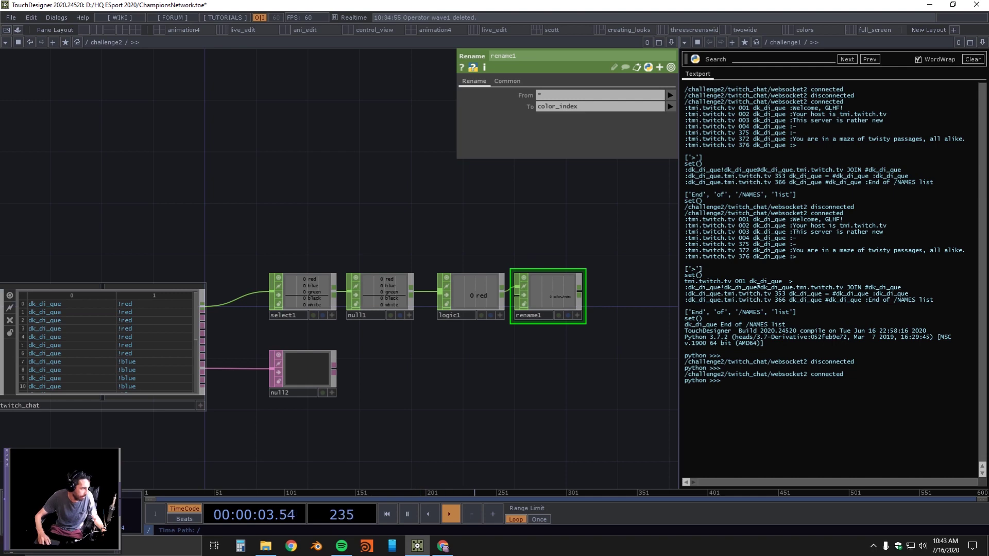
Restart twitch_chat's connection by turning Active off and on again
{"action": "left_click", "coordinate": [471, 294]}
{"action": "left_click", "coordinate": [149, 342]}
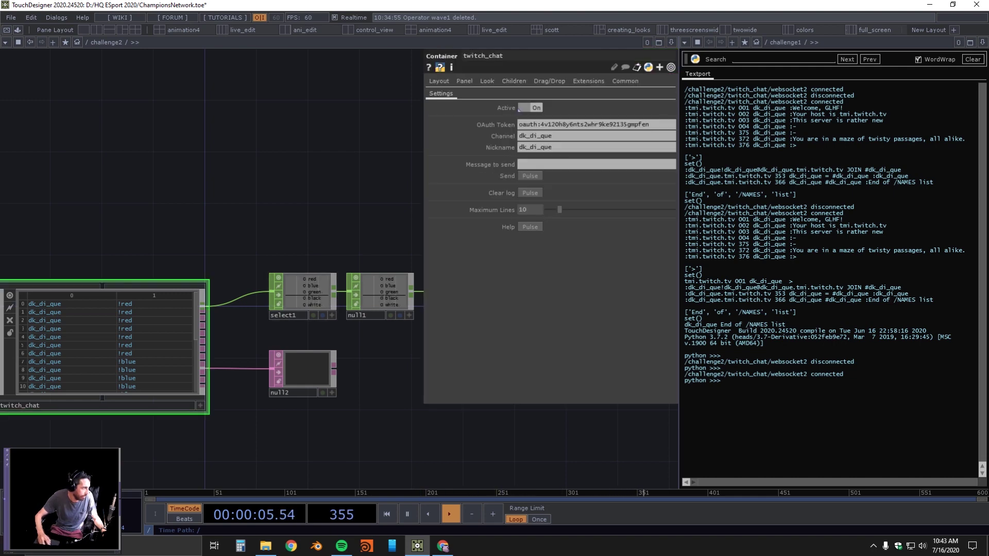
{"action": "left_click", "coordinate": [525, 108]}
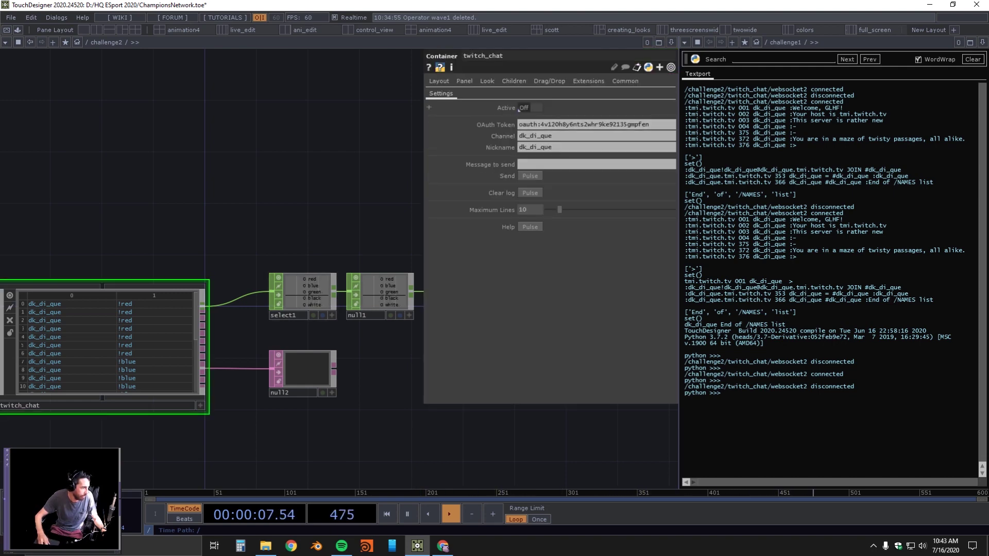
{"action": "left_click", "coordinate": [520, 109]}
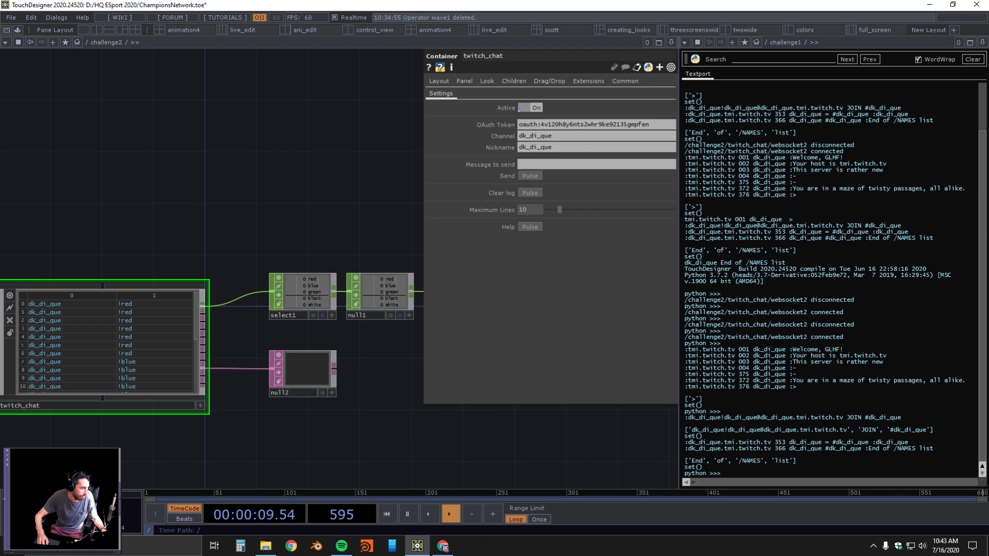
Post !blue in the Twitch chat and follow the command through null1, logic1 and rename1
{"action": "key", "text": "alt+Tab"}
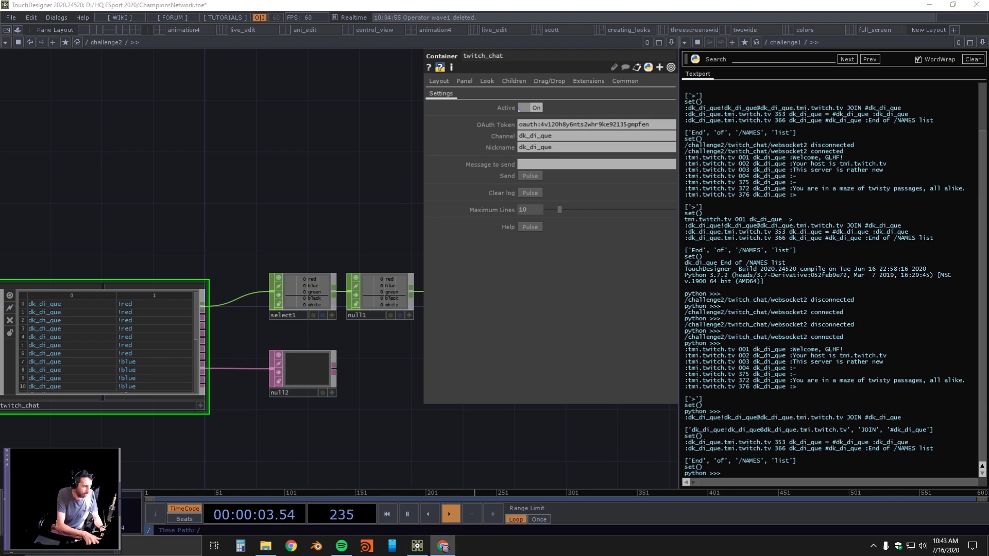
{"action": "left_click_drag", "start_coordinate": [402, 257], "coordinate": [144, 213]}
{"action": "scroll", "coordinate": [265, 232], "scroll_direction": "up", "scroll_amount": 5}
{"action": "left_click_drag", "start_coordinate": [149, 399], "coordinate": [299, 397]}
{"action": "scroll", "coordinate": [299, 396], "scroll_direction": "down", "scroll_amount": 4}
{"action": "scroll", "coordinate": [299, 397], "scroll_direction": "up", "scroll_amount": 2}
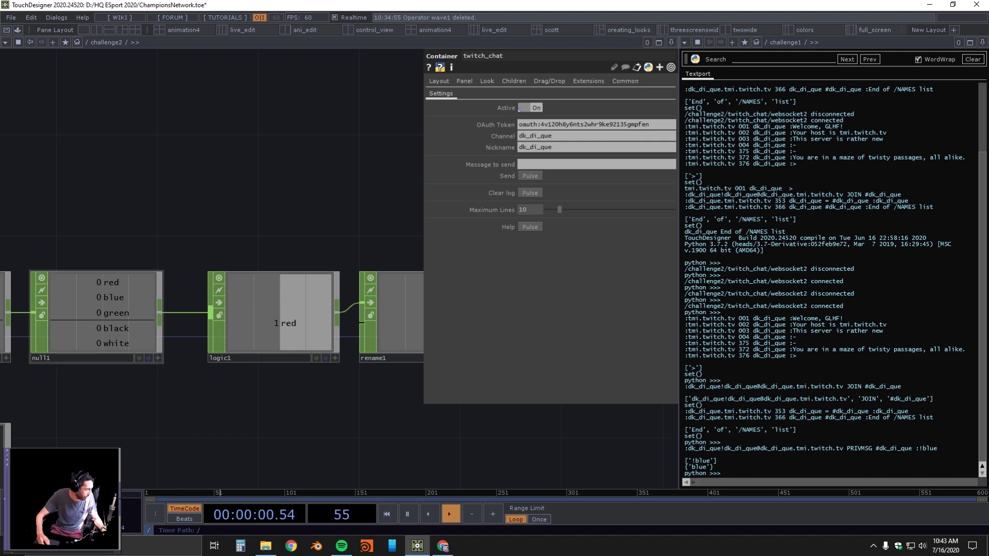
{"action": "left_click_drag", "start_coordinate": [258, 397], "coordinate": [149, 405]}
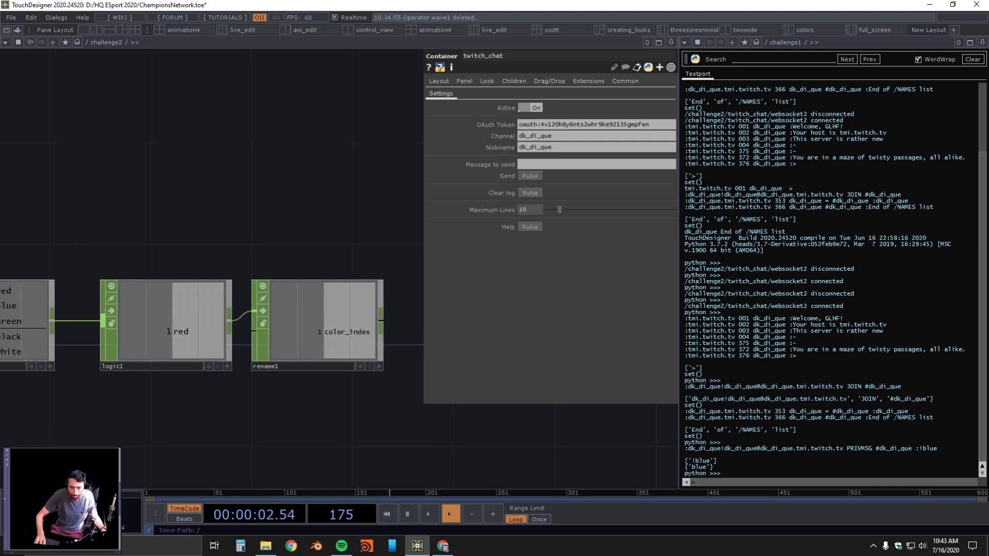
Post !white in the Twitch chat and check the index in logic1 and rename1
{"action": "key", "text": "alt+Tab"}
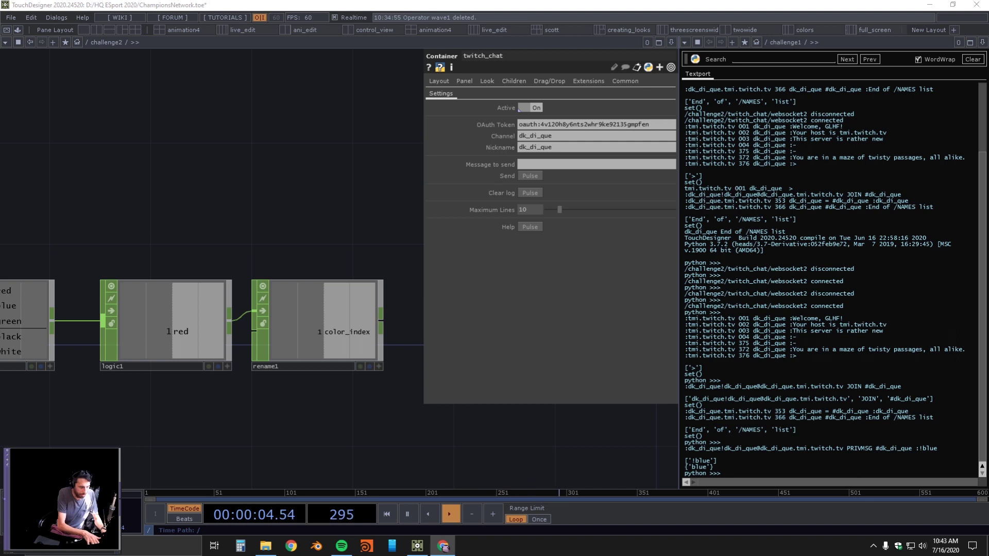
{"action": "left_click", "coordinate": [166, 322]}
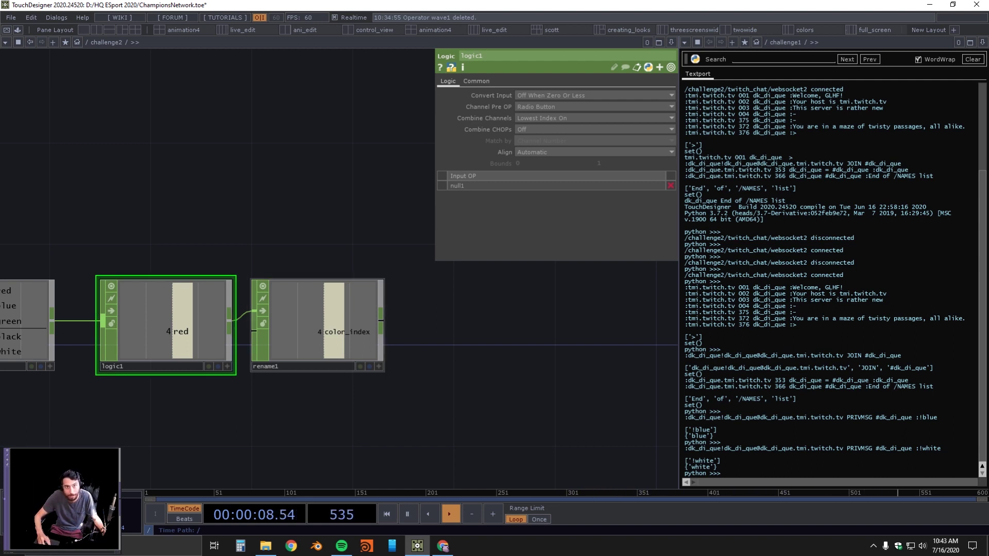
{"action": "left_click", "coordinate": [318, 324]}
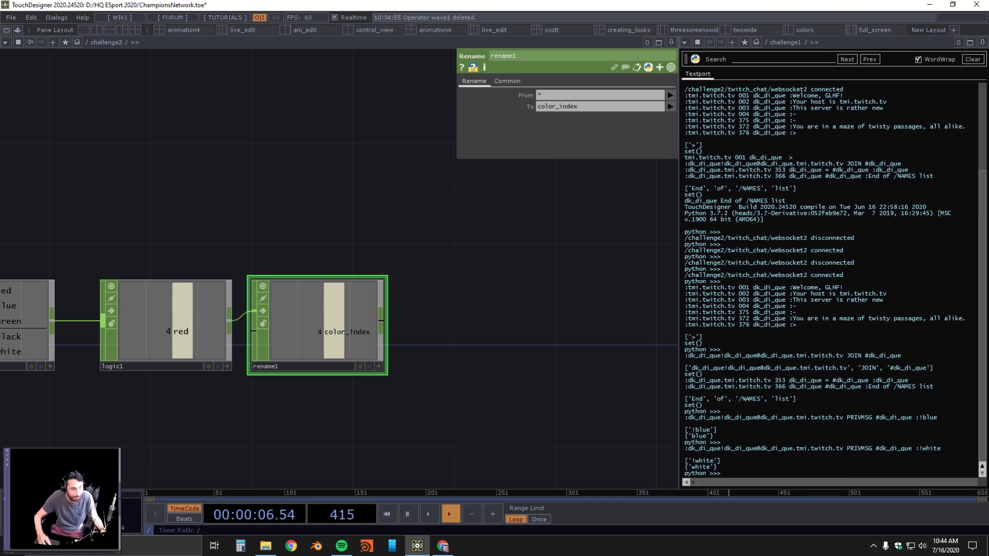
Return to the challenge1 network and enter the bsolver2 component
{"action": "scroll", "coordinate": [335, 268], "scroll_direction": "down", "scroll_amount": 10}
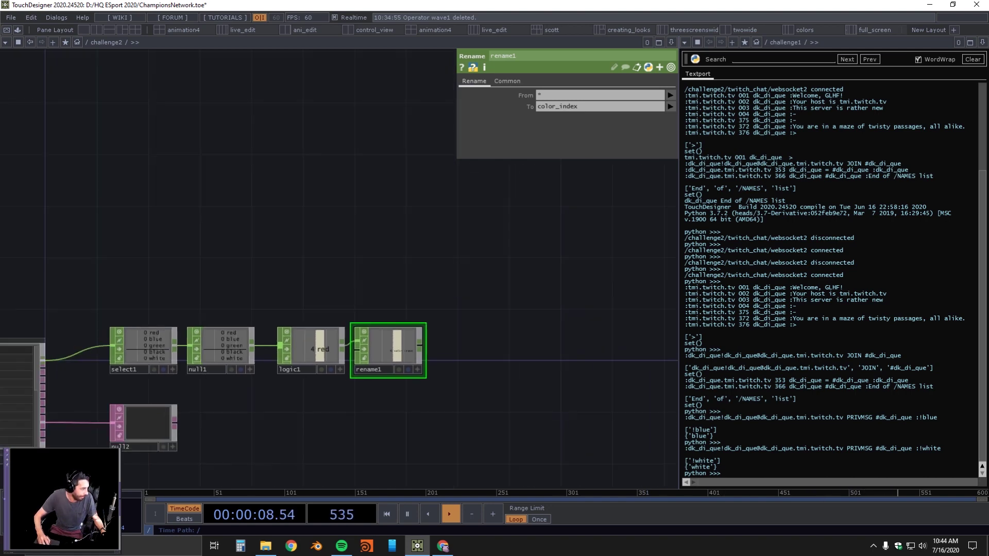
{"action": "scroll", "coordinate": [183, 196], "scroll_direction": "up", "scroll_amount": 5}
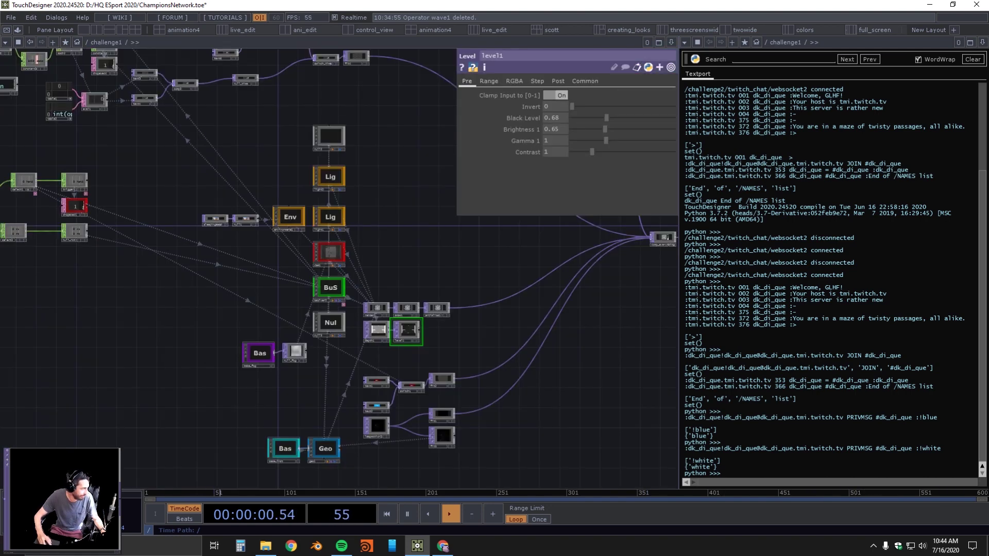
{"action": "left_click_drag", "start_coordinate": [182, 195], "coordinate": [246, 202]}
{"action": "mouse_move", "coordinate": [277, 221]}
{"action": "left_mouse_down"}
{"action": "mouse_move", "coordinate": [288, 166]}
{"action": "mouse_move", "coordinate": [266, 235]}
{"action": "mouse_move", "coordinate": [272, 222]}
{"action": "left_mouse_up"}
{"action": "scroll", "coordinate": [335, 311], "scroll_direction": "up", "scroll_amount": 2}
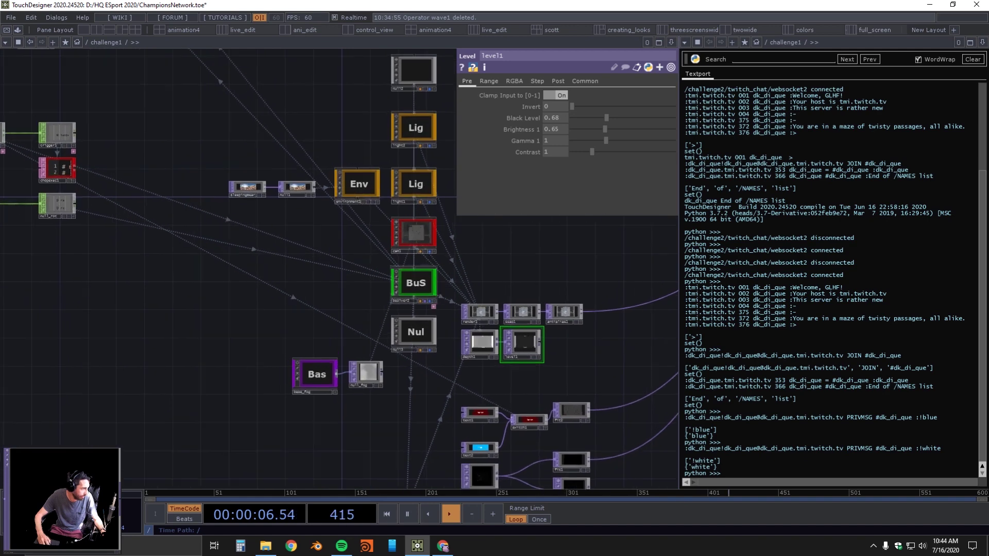
{"action": "left_click", "coordinate": [415, 283]}
{"action": "key", "text": "i"}
Find the Twitch Driven Colors section in bsolver2 and examine constant4's color settings
{"action": "left_click_drag", "start_coordinate": [77, 265], "coordinate": [445, 250]}
{"action": "scroll", "coordinate": [445, 251], "scroll_direction": "down", "scroll_amount": 1}
{"action": "scroll", "coordinate": [501, 355], "scroll_direction": "down", "scroll_amount": 5}
{"action": "left_click_drag", "start_coordinate": [242, 381], "coordinate": [664, 119]}
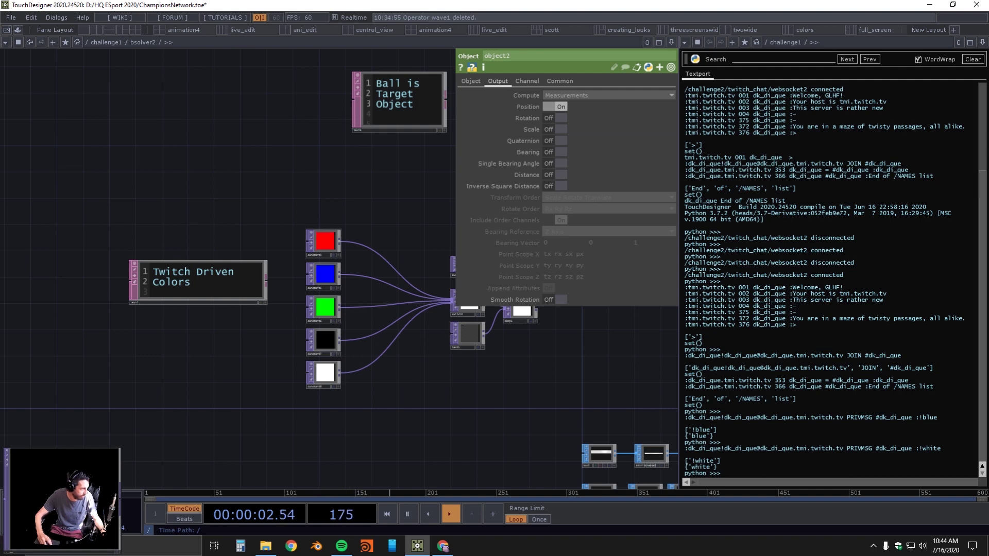
{"action": "left_click", "coordinate": [324, 242]}
{"action": "left_click", "coordinate": [508, 81]}
{"action": "left_click", "coordinate": [475, 82]}
{"action": "scroll", "coordinate": [510, 311], "scroll_direction": "up", "scroll_amount": 5}
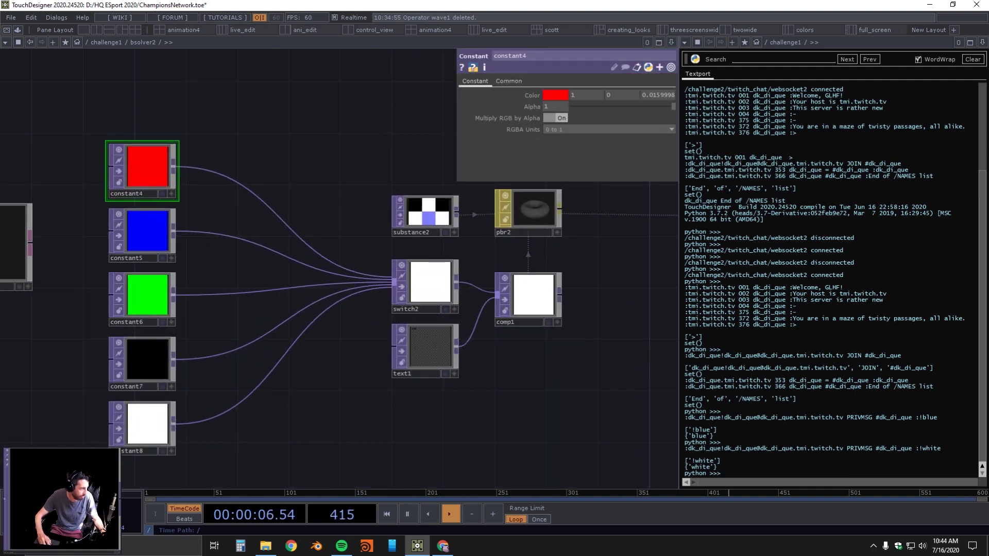
Check the info of substance2, text1 and switch2, and reveal switch2's full Index expression in a wider parameter window
{"action": "middle_click", "coordinate": [413, 219]}
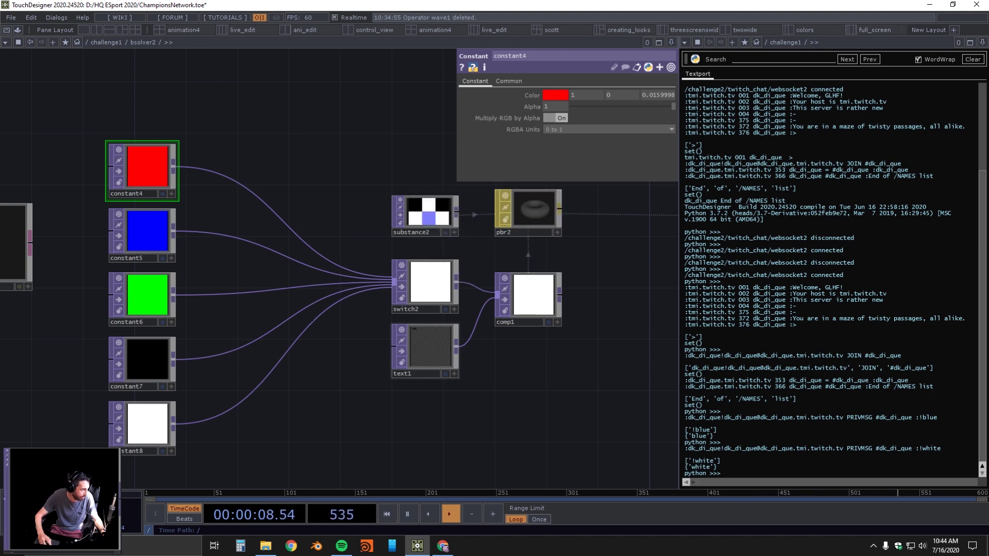
{"action": "middle_click", "coordinate": [420, 351]}
{"action": "middle_click", "coordinate": [425, 279]}
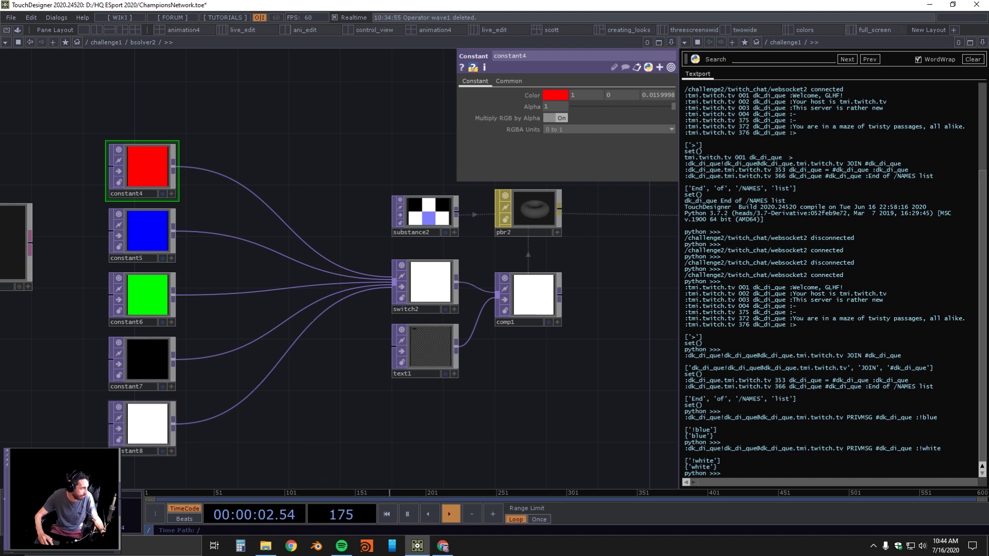
{"action": "left_click", "coordinate": [425, 289]}
{"action": "left_click_drag", "start_coordinate": [487, 394], "coordinate": [443, 386]}
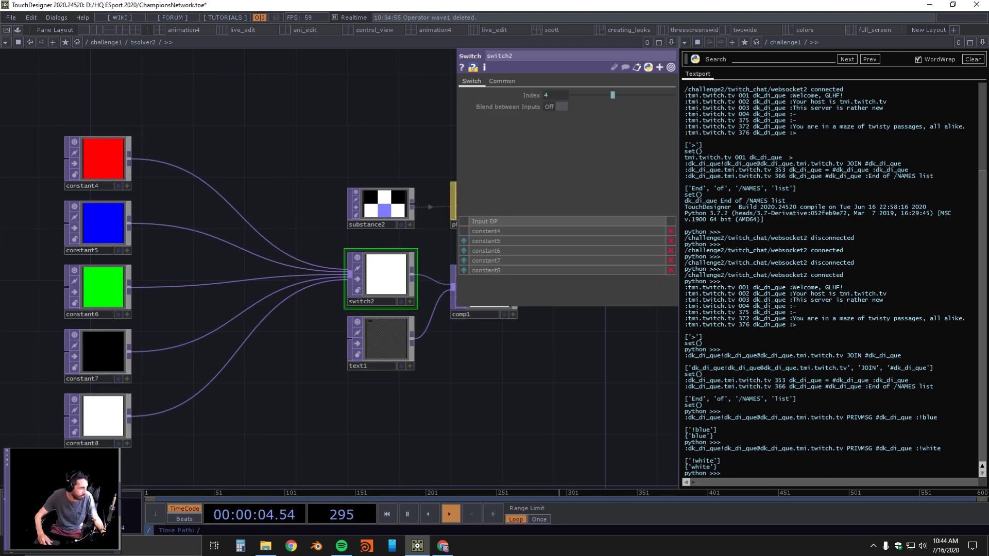
{"action": "left_click", "coordinate": [531, 95]}
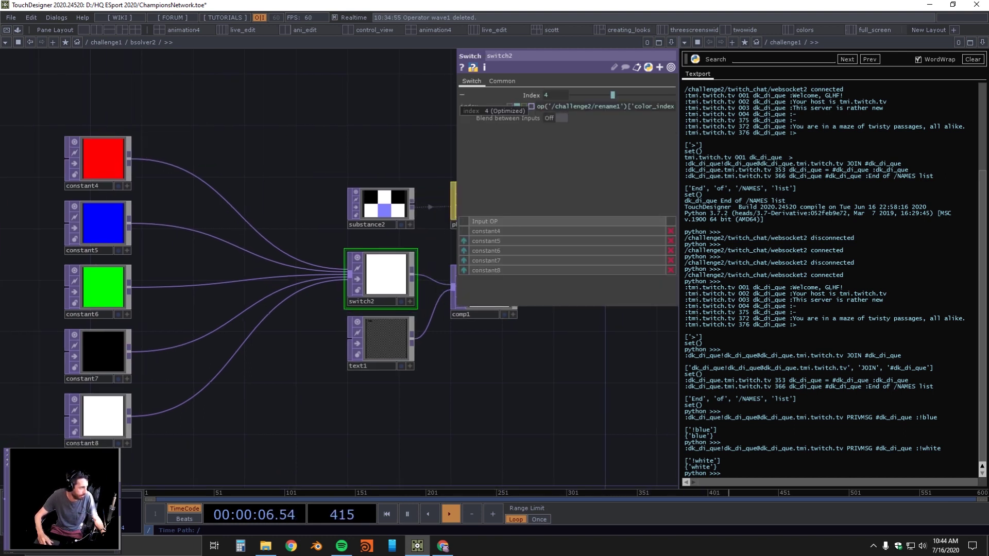
{"action": "left_click_drag", "start_coordinate": [457, 124], "coordinate": [370, 125]}
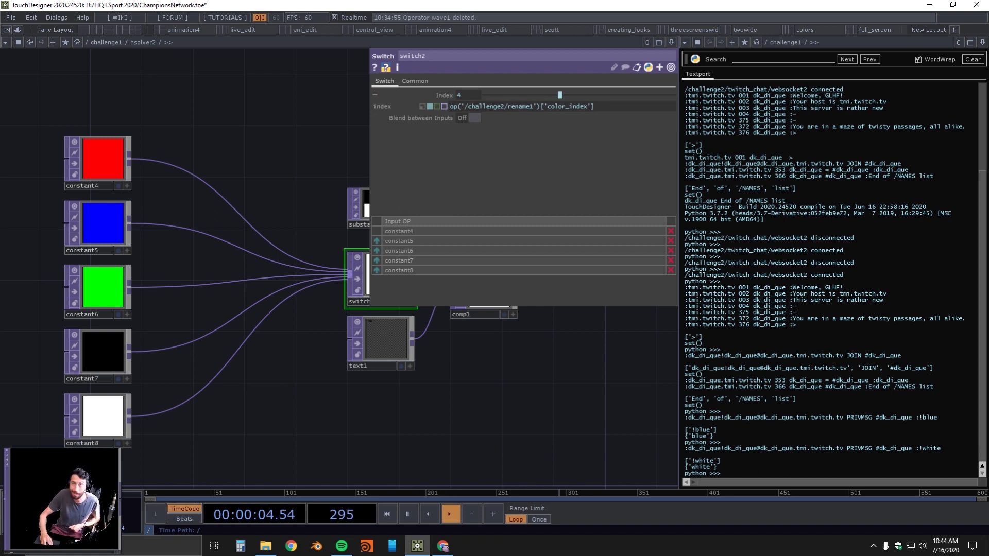
{"action": "left_click_drag", "start_coordinate": [443, 391], "coordinate": [230, 435]}
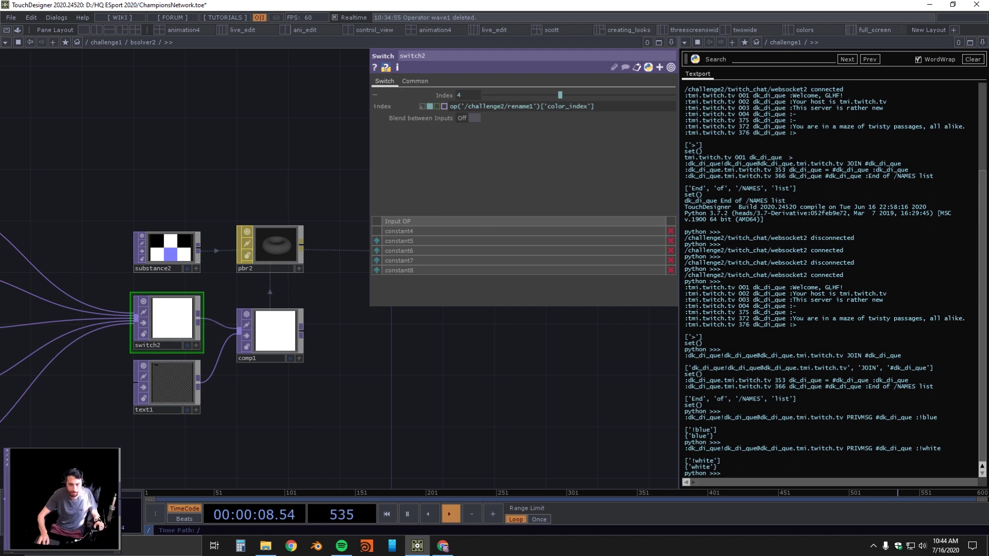
Post !red in the Twitch chat and examine the Maps parameters of pbr2
{"action": "key", "text": "alt+Tab"}
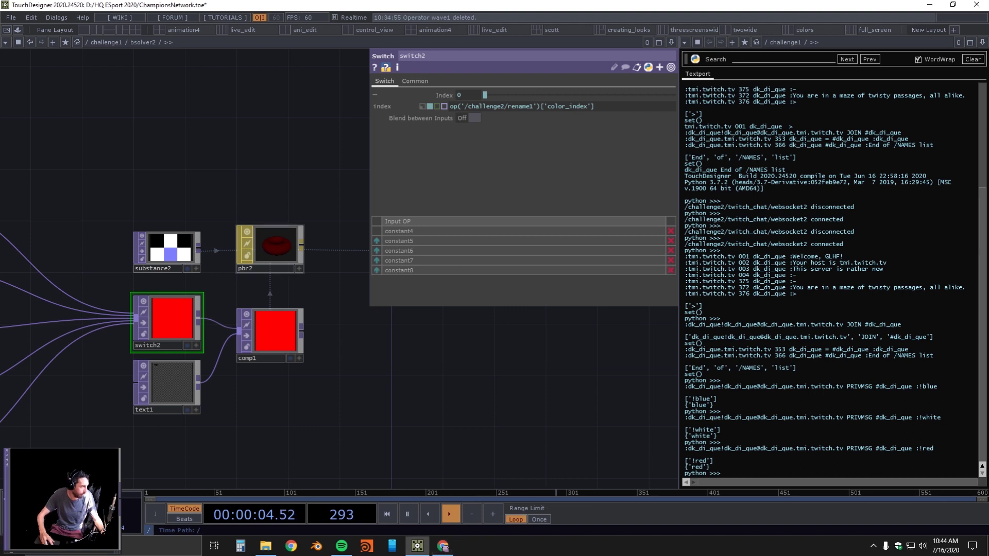
{"action": "left_click", "coordinate": [276, 247]}
{"action": "scroll", "coordinate": [483, 235], "scroll_direction": "up", "scroll_amount": 3}
{"action": "left_click", "coordinate": [472, 81]}
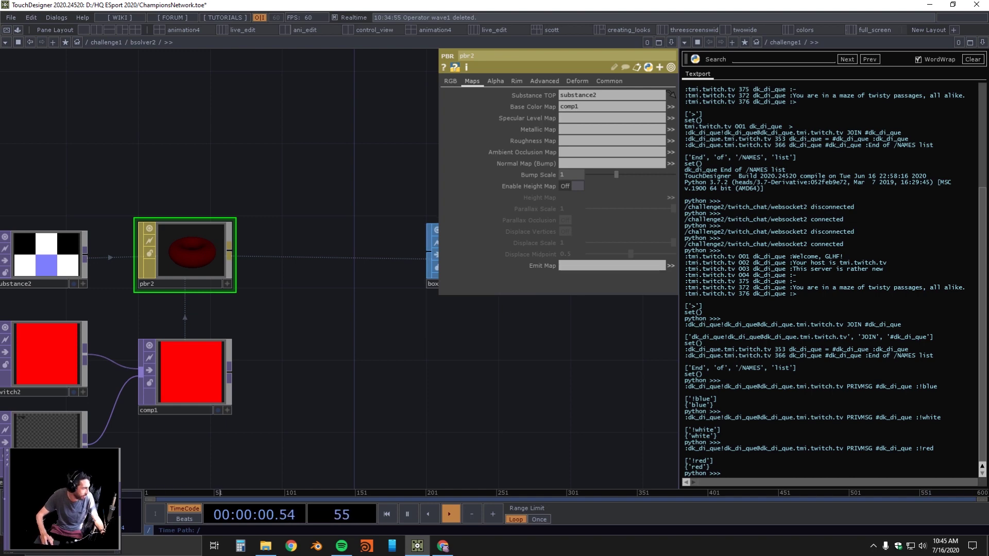
Follow the network onward from pbr2 to the geometry beside the 3 floors note
{"action": "left_click_drag", "start_coordinate": [342, 356], "coordinate": [275, 296]}
{"action": "scroll", "coordinate": [275, 296], "scroll_direction": "down", "scroll_amount": 5}
{"action": "left_click_drag", "start_coordinate": [380, 385], "coordinate": [227, 360]}
{"action": "scroll", "coordinate": [227, 361], "scroll_direction": "down", "scroll_amount": 3}
{"action": "left_click_drag", "start_coordinate": [426, 351], "coordinate": [216, 363]}
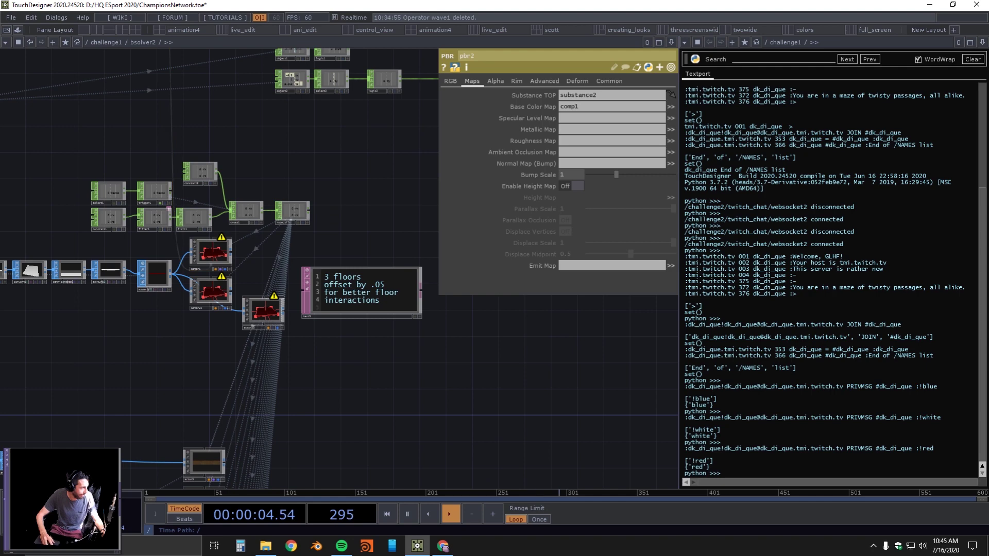
Check the General settings of the actor23 floor and trace its network back to the Twitch Driven Colors section
{"action": "left_click", "coordinate": [263, 312]}
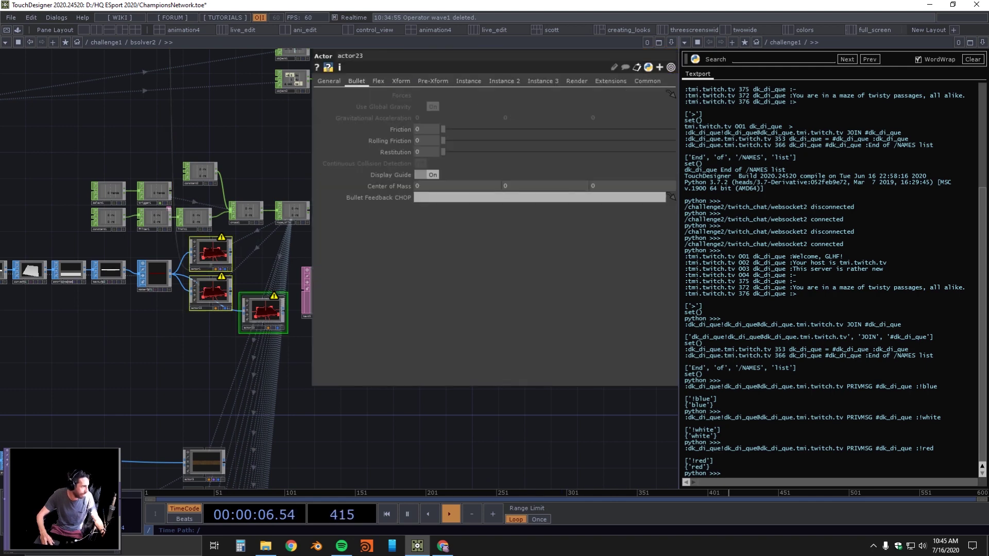
{"action": "left_click", "coordinate": [329, 81]}
{"action": "left_click_drag", "start_coordinate": [371, 412], "coordinate": [250, 415]}
{"action": "left_click", "coordinate": [206, 350]}
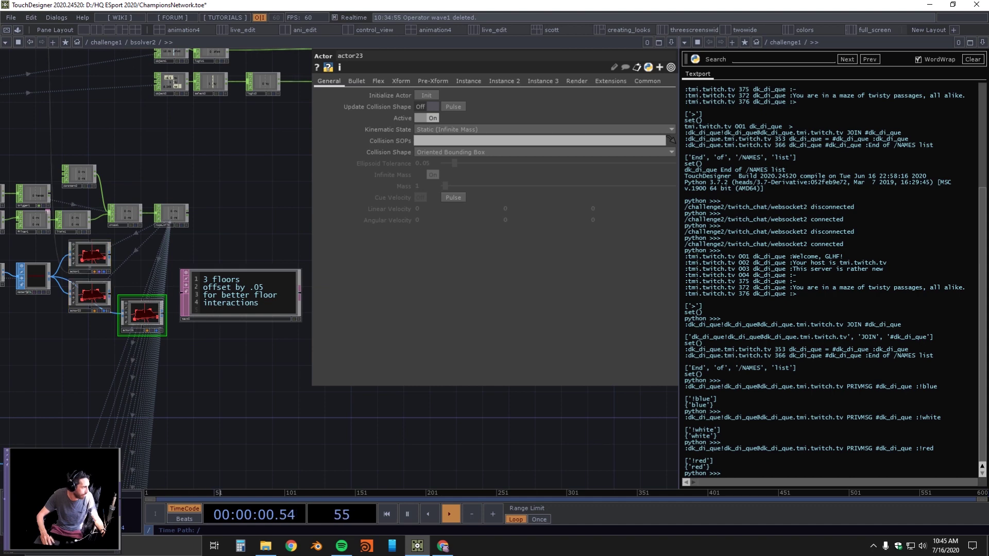
{"action": "left_click_drag", "start_coordinate": [83, 381], "coordinate": [358, 322]}
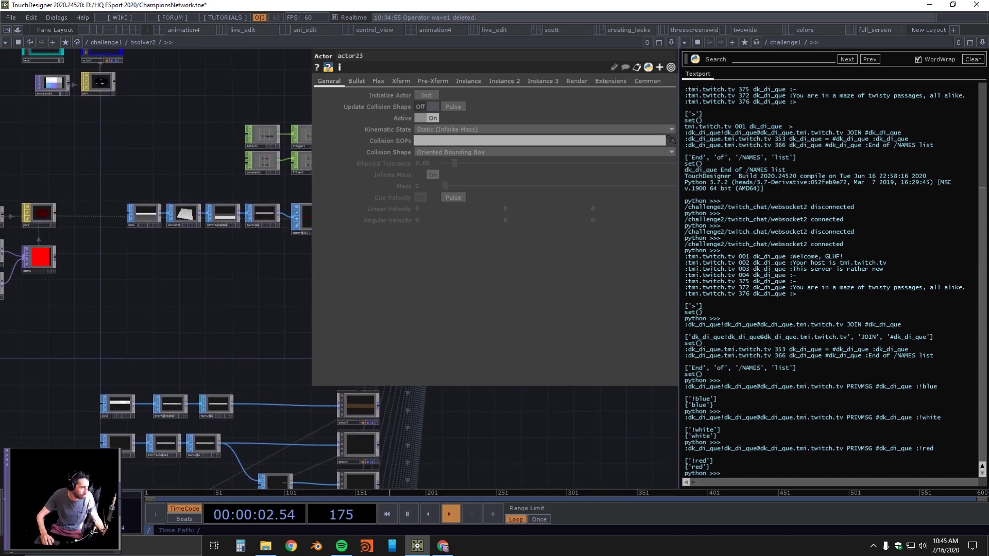
{"action": "scroll", "coordinate": [244, 324], "scroll_direction": "down", "scroll_amount": 3}
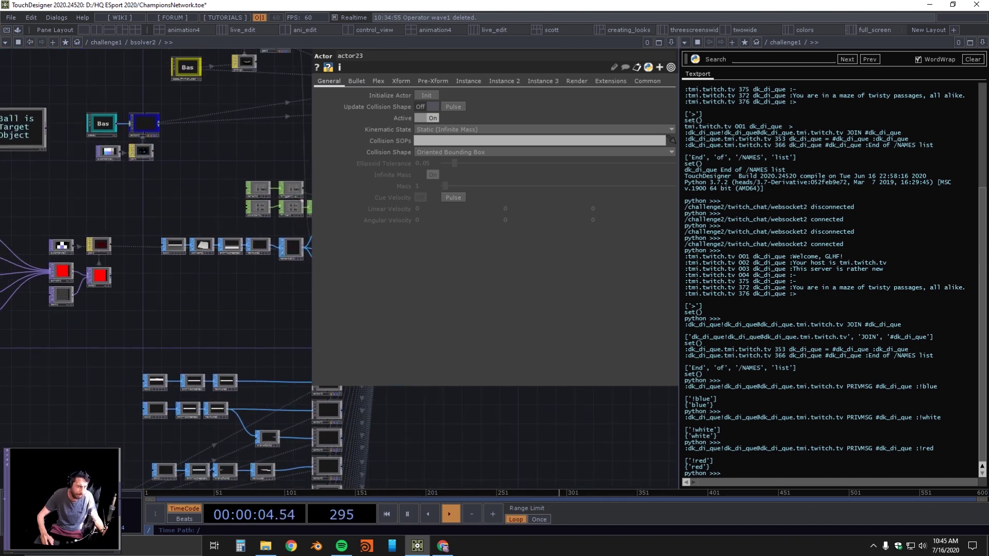
{"action": "left_click_drag", "start_coordinate": [231, 330], "coordinate": [357, 377]}
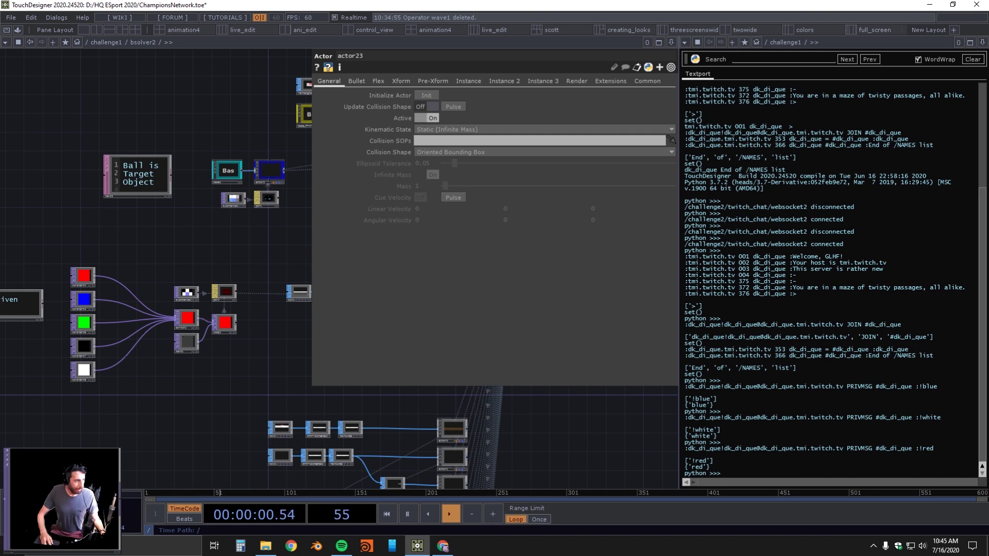
Replace the Textport with the maze game's output view, widen that pane, and switch to the Chrome window
{"action": "left_click", "coordinate": [685, 42]}
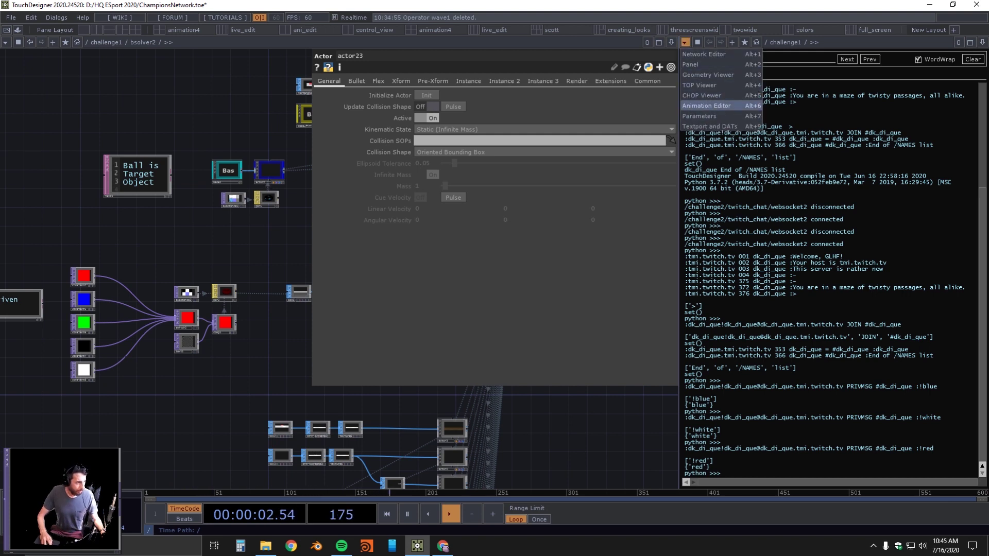
{"action": "left_click", "coordinate": [705, 95]}
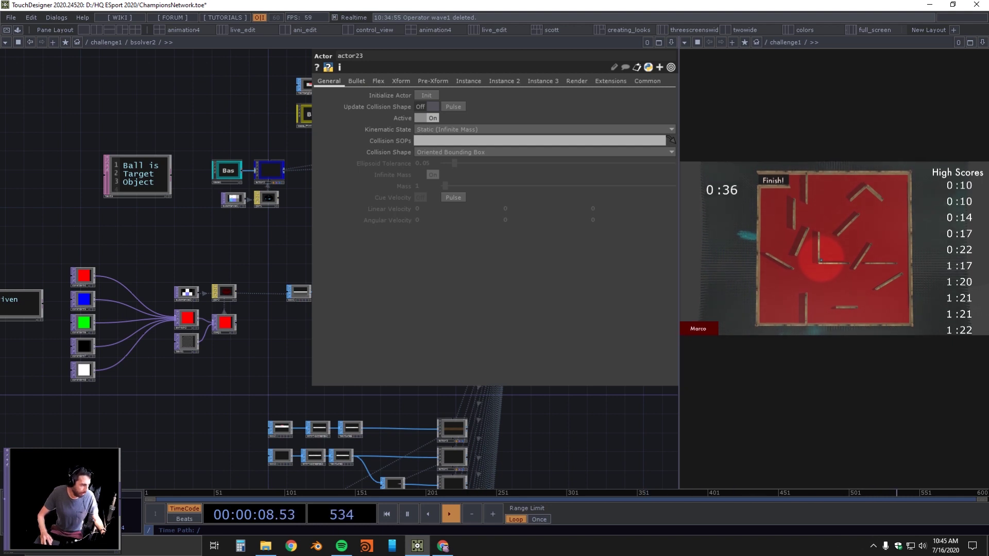
{"action": "left_click_drag", "start_coordinate": [679, 268], "coordinate": [559, 268]}
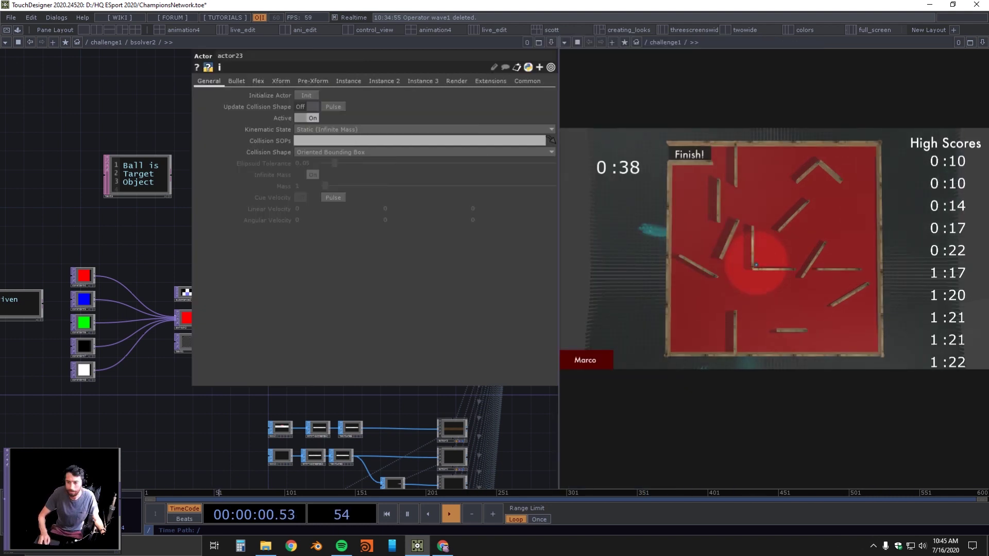
{"action": "key", "text": "alt+Tab"}
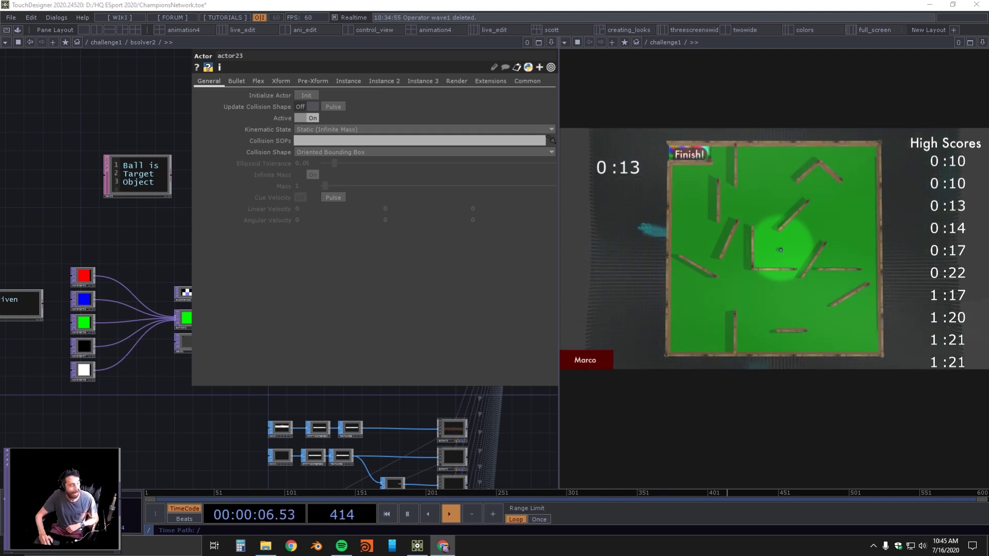
View the whole bsolver2 network beside the game output with the parameter window temporarily hidden
{"action": "scroll", "coordinate": [158, 414], "scroll_direction": "down", "scroll_amount": 2}
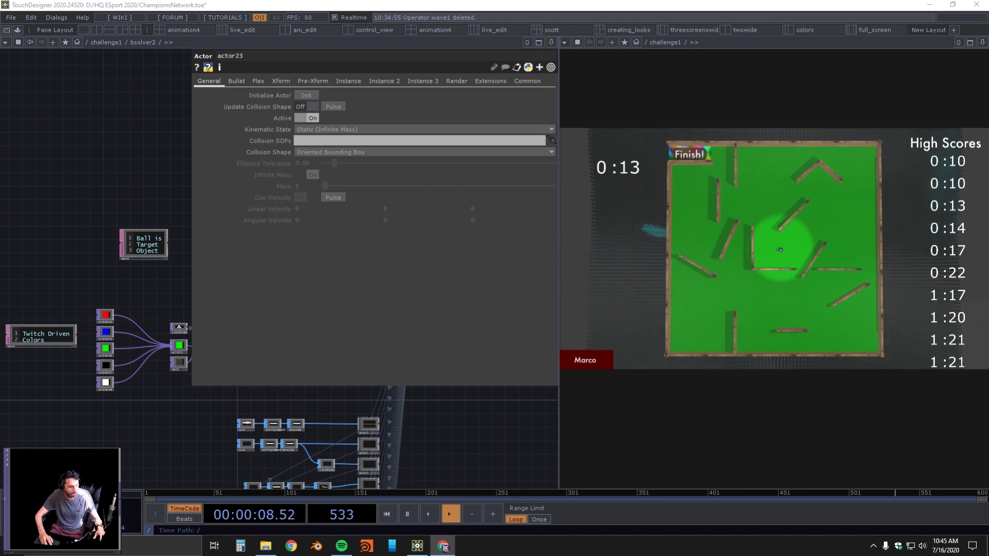
{"action": "key", "text": "p"}
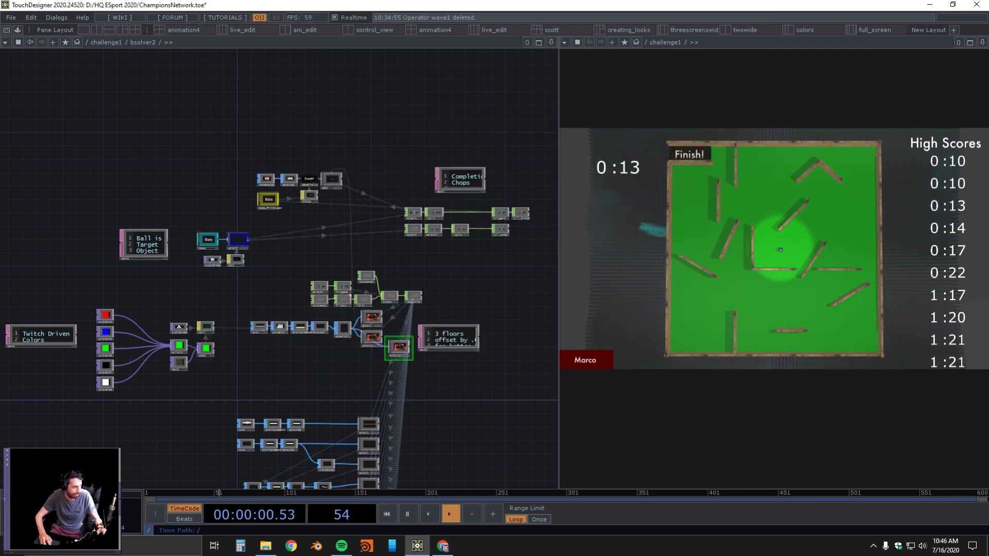
{"action": "key", "text": "p"}
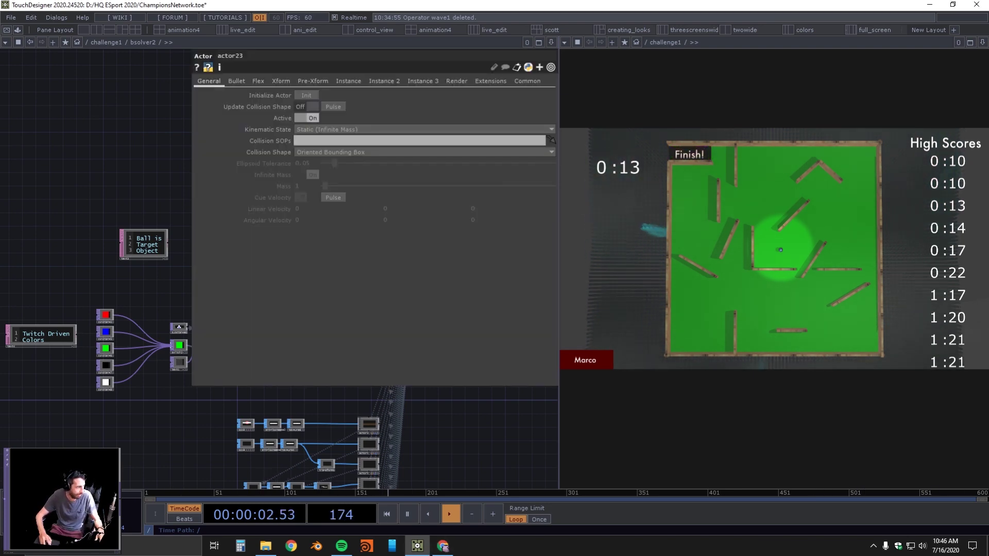
Maximize the network pane and go up from bsolver2 through challenge1 to the project's root network
{"action": "key", "text": "u"}
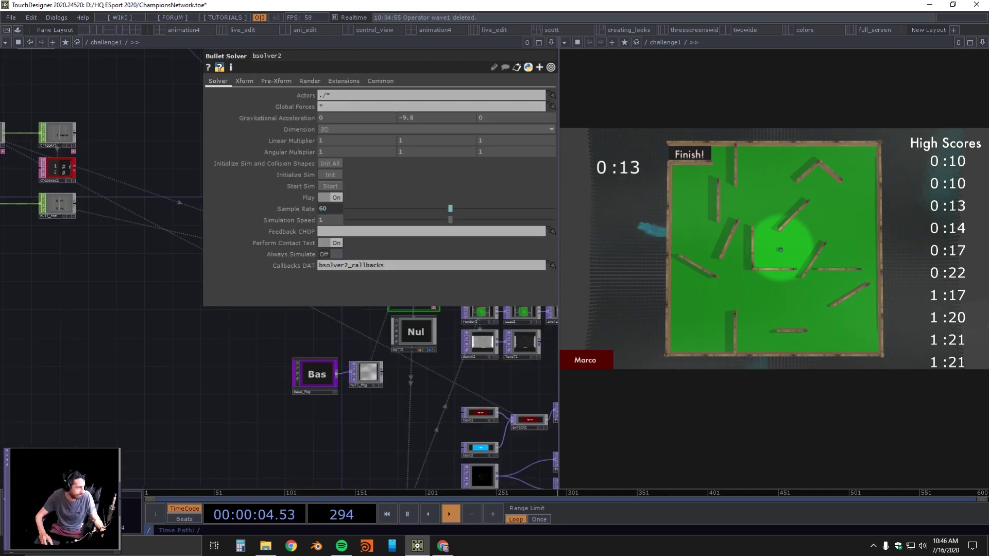
{"action": "left_click", "coordinate": [539, 43]}
{"action": "scroll", "coordinate": [94, 444], "scroll_direction": "down", "scroll_amount": 5}
{"action": "key", "text": "u"}
{"action": "left_click_drag", "start_coordinate": [359, 206], "coordinate": [283, 315]}
{"action": "scroll", "coordinate": [300, 320], "scroll_direction": "down", "scroll_amount": 3}
{"action": "left_click_drag", "start_coordinate": [468, 299], "coordinate": [294, 258]}
{"action": "scroll", "coordinate": [295, 258], "scroll_direction": "down", "scroll_amount": 4}
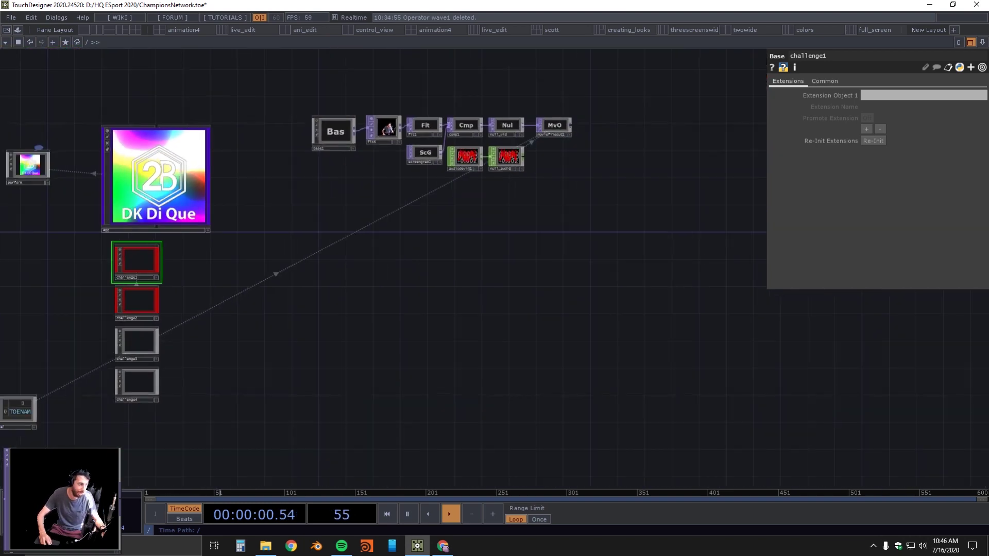
Find moviefileout1 at the end of the recording chain and check its Movie Out parameters
{"action": "left_click_drag", "start_coordinate": [528, 139], "coordinate": [458, 262]}
{"action": "scroll", "coordinate": [458, 262], "scroll_direction": "up", "scroll_amount": 6}
{"action": "left_click", "coordinate": [541, 237]}
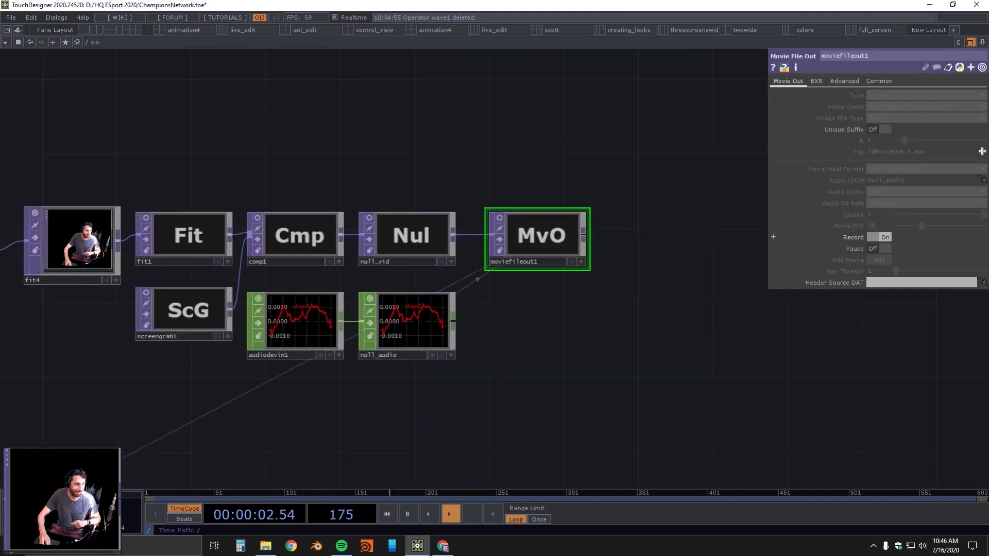